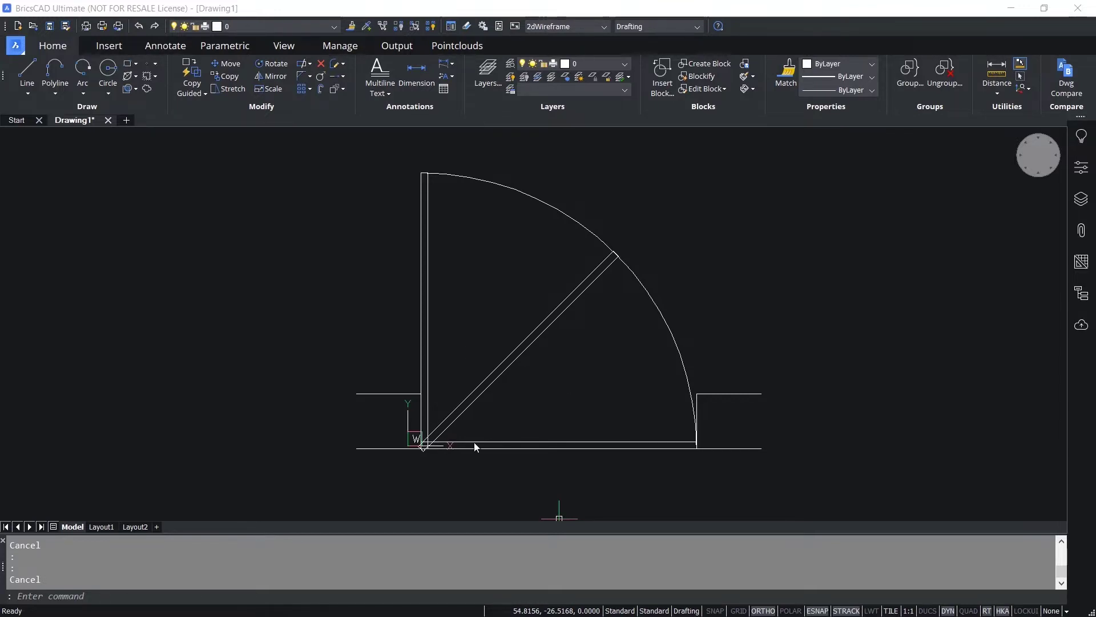
Select the door arc and leaf, then clear the selection and any running command
click(657, 455)
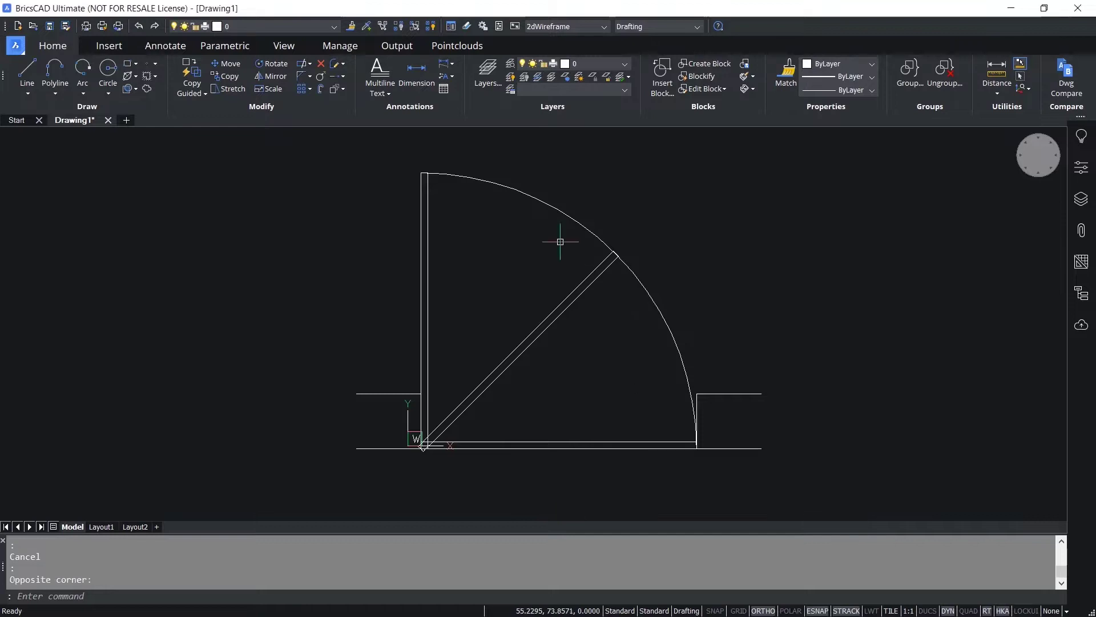
click(564, 215)
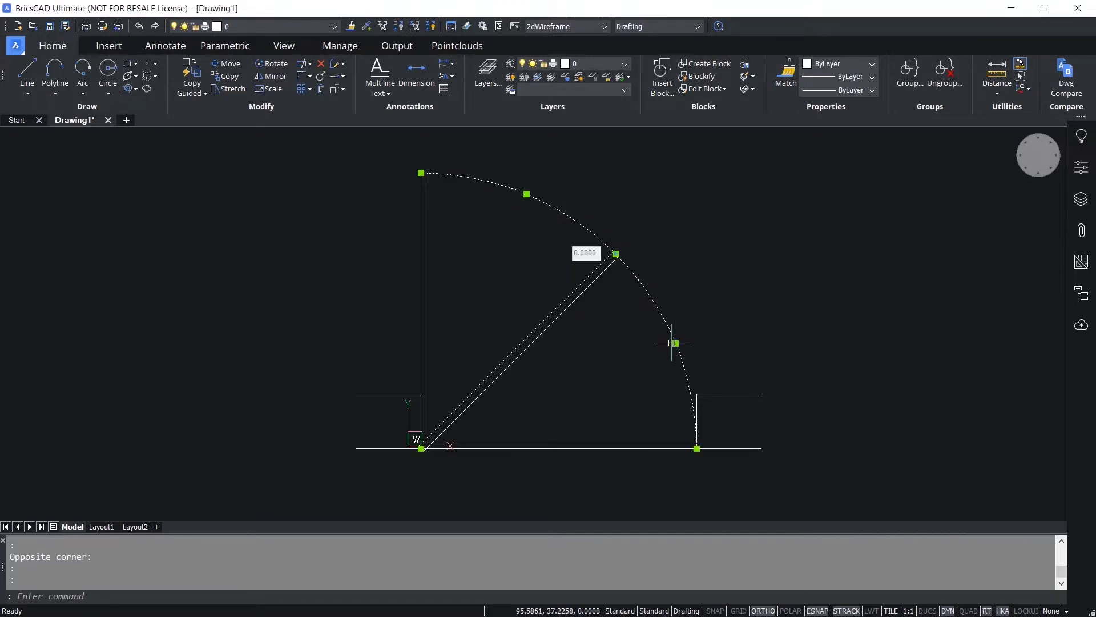
key(Escape)
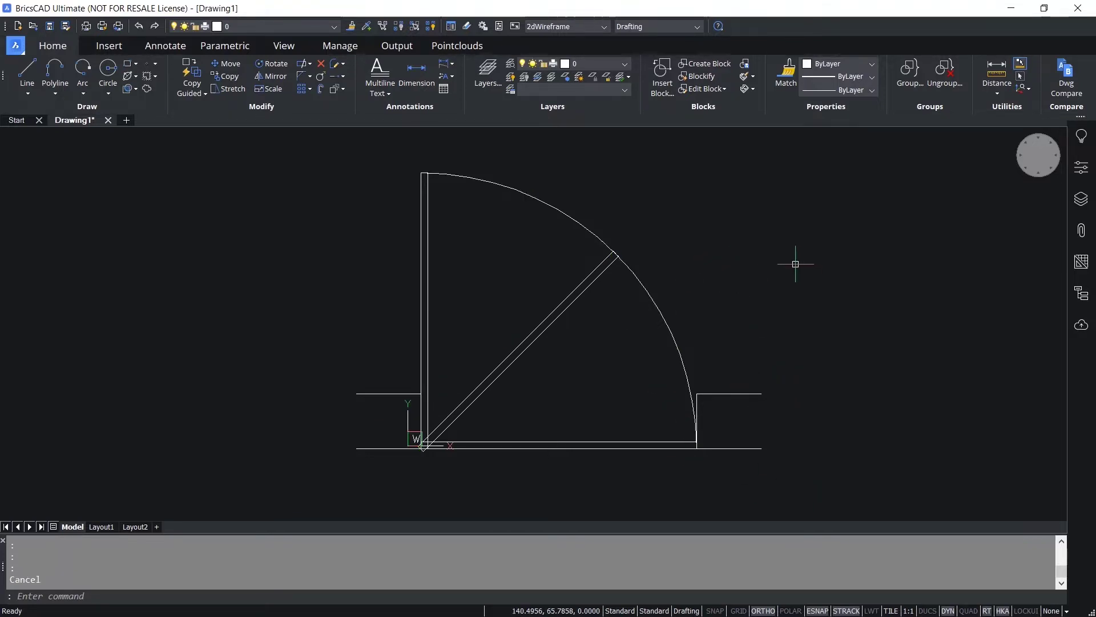
key(Escape)
Start a new block named Door_Parametric with its base point at the door's hinge corner
click(108, 46)
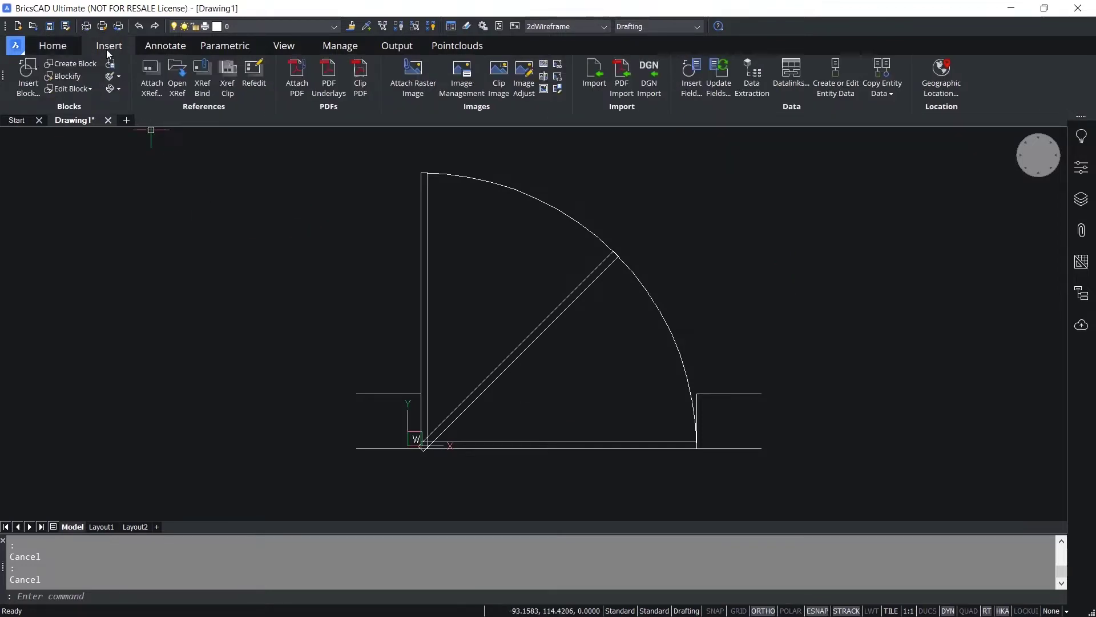
click(71, 63)
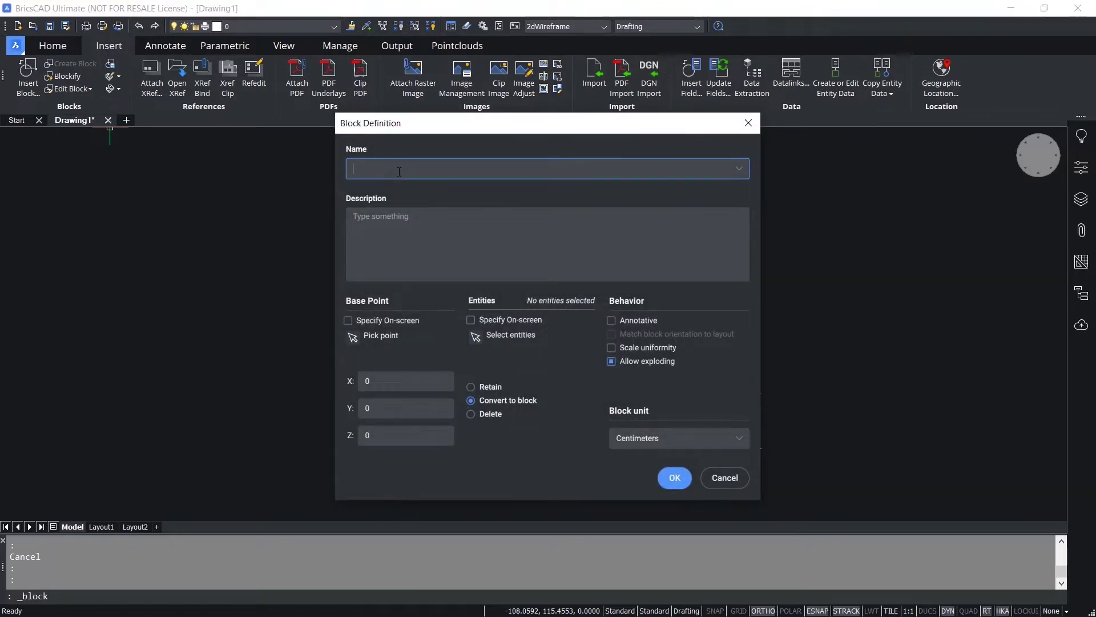
text(Door_Parametric)
click(353, 340)
scroll(428, 465, up, 5)
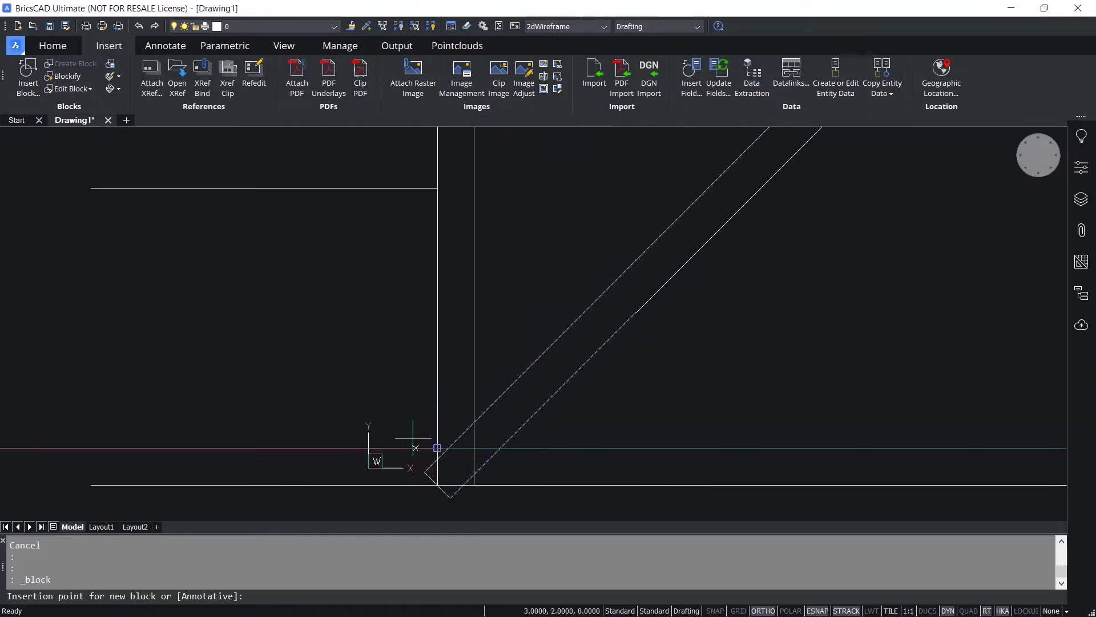
click(437, 485)
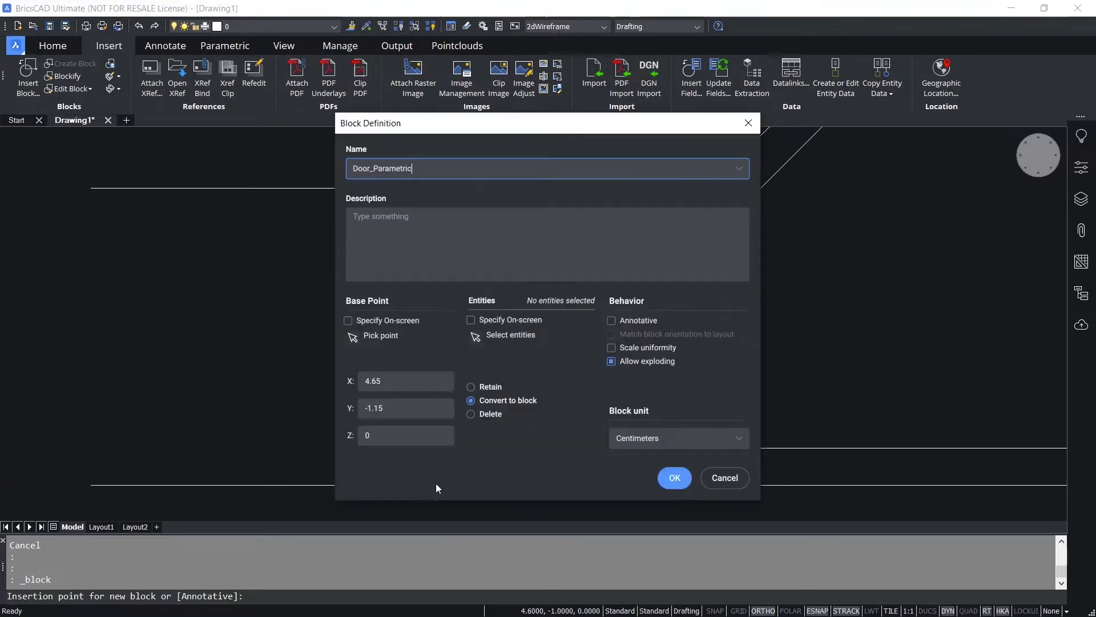
Window-select all the door's entities and create the Door_Parametric block
click(476, 338)
scroll(400, 371, down, 4)
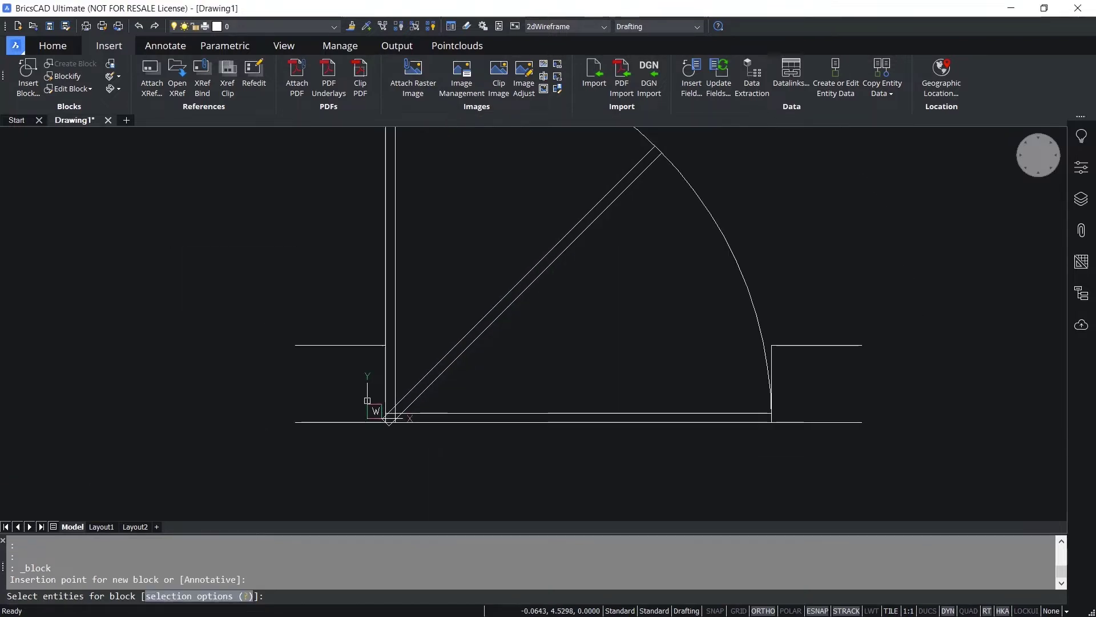
click(653, 171)
click(275, 470)
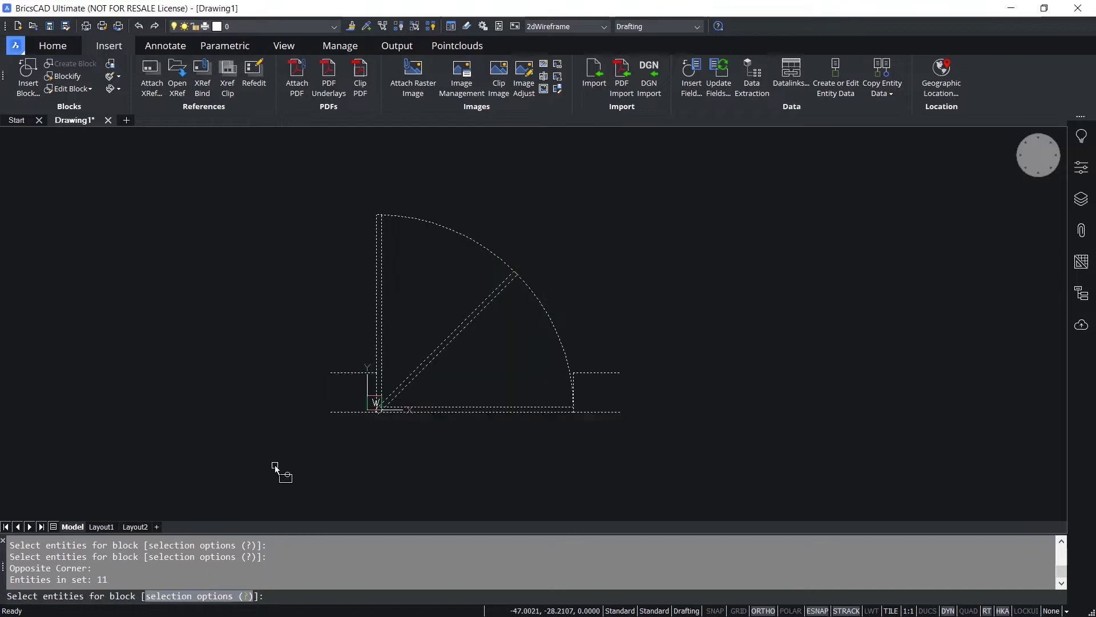
key(Return)
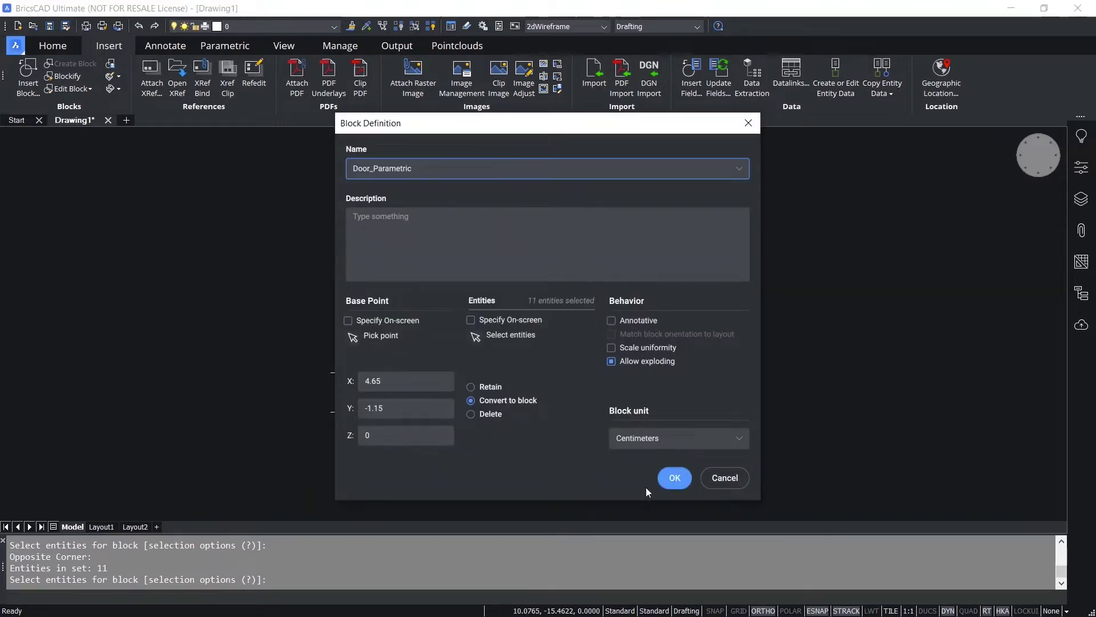
click(668, 478)
key(Escape)
key(Escape)
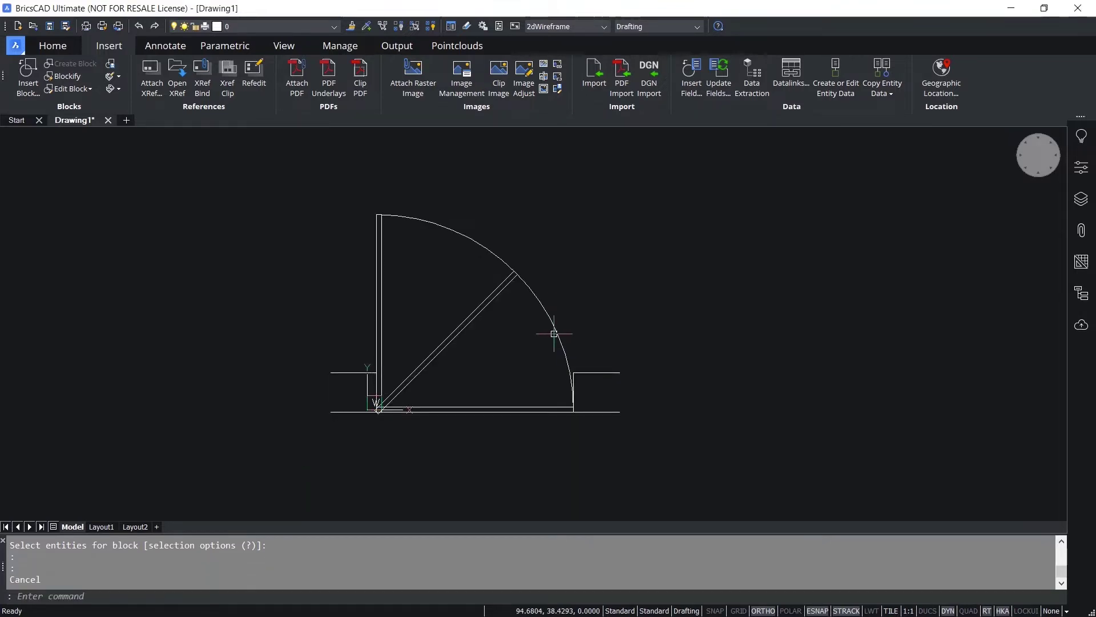
mouse_move(557, 336)
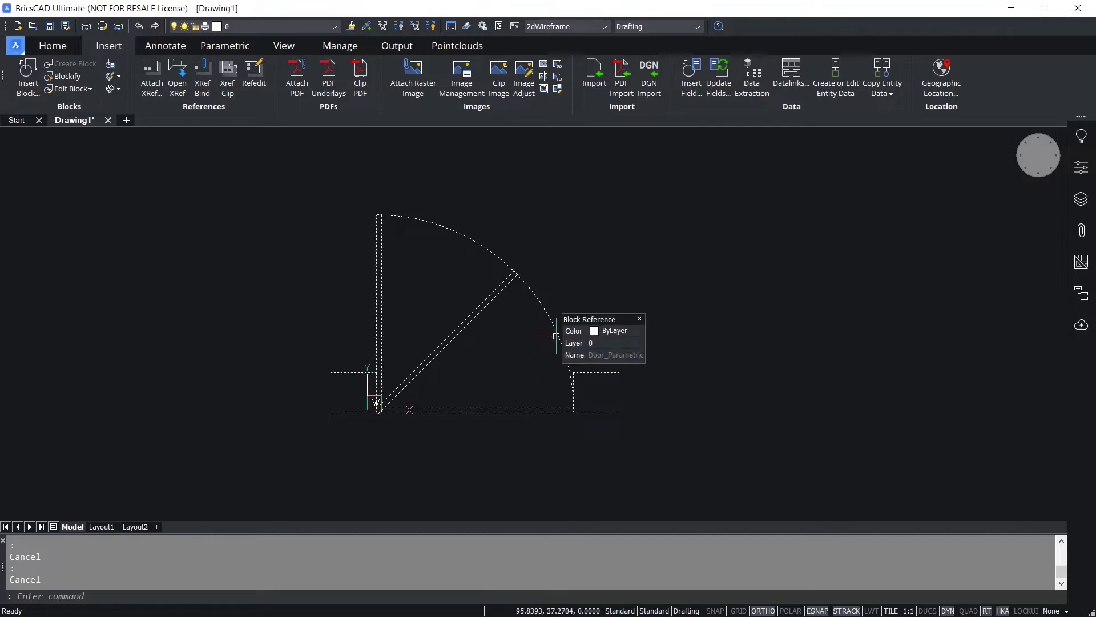
Open Door_Parametric in the Block Editor and bring up the Parametric Blocks tools
double_click(556, 336)
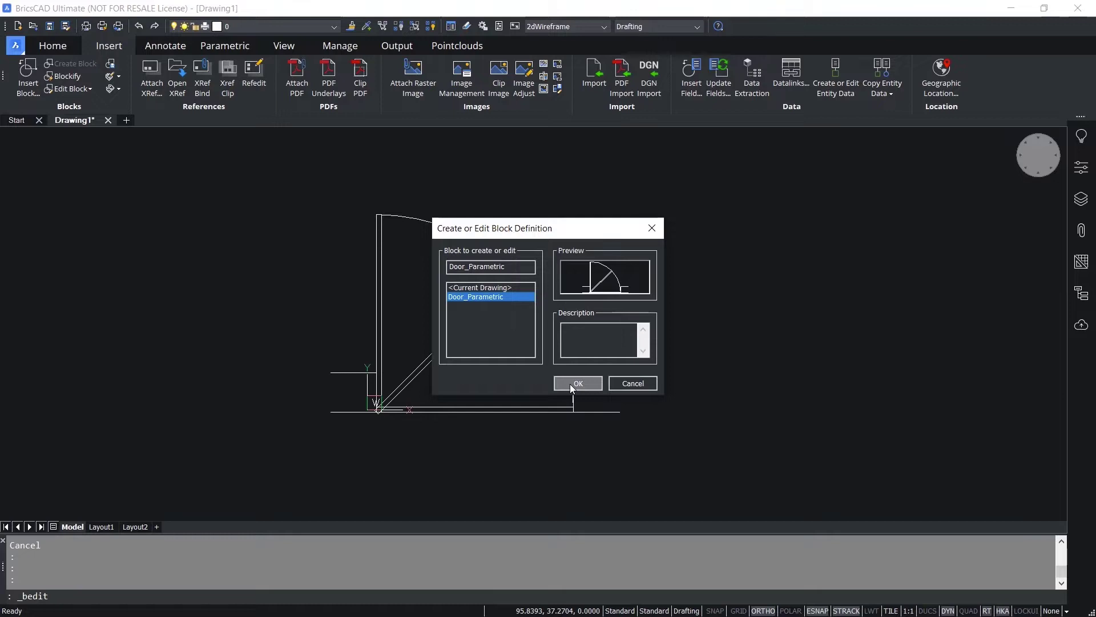
click(571, 384)
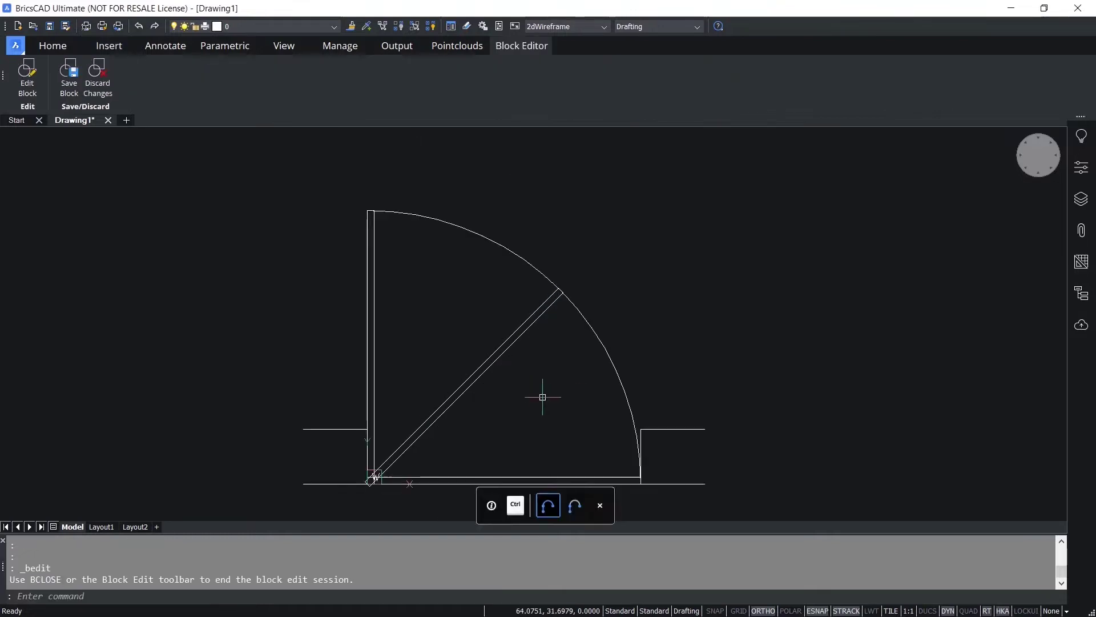
middle_drag(470, 441, 485, 423)
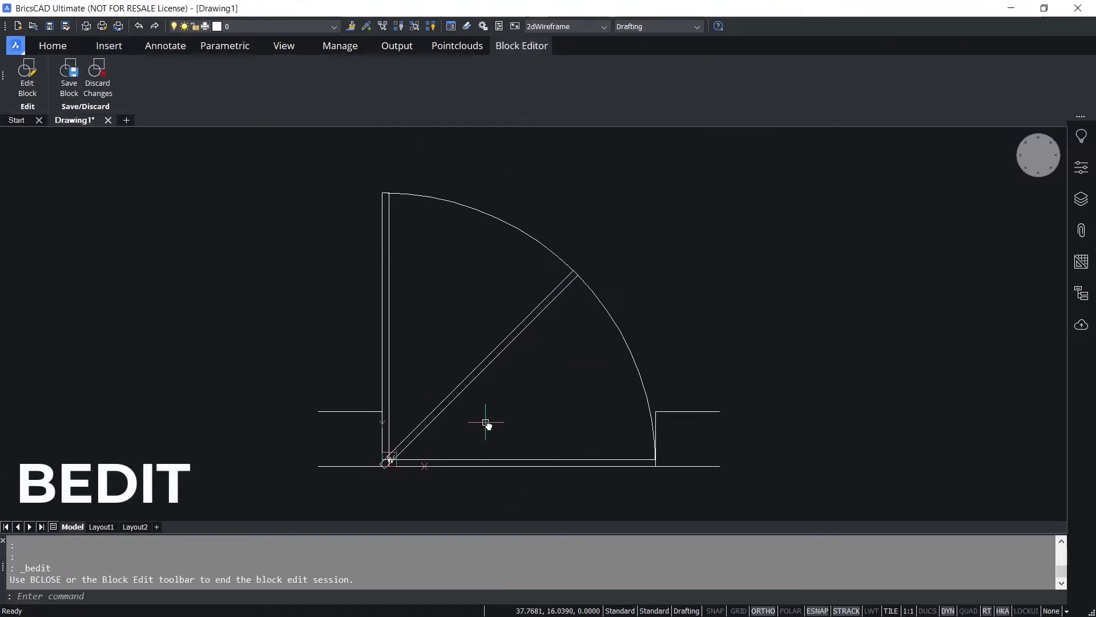
click(231, 49)
click(656, 208)
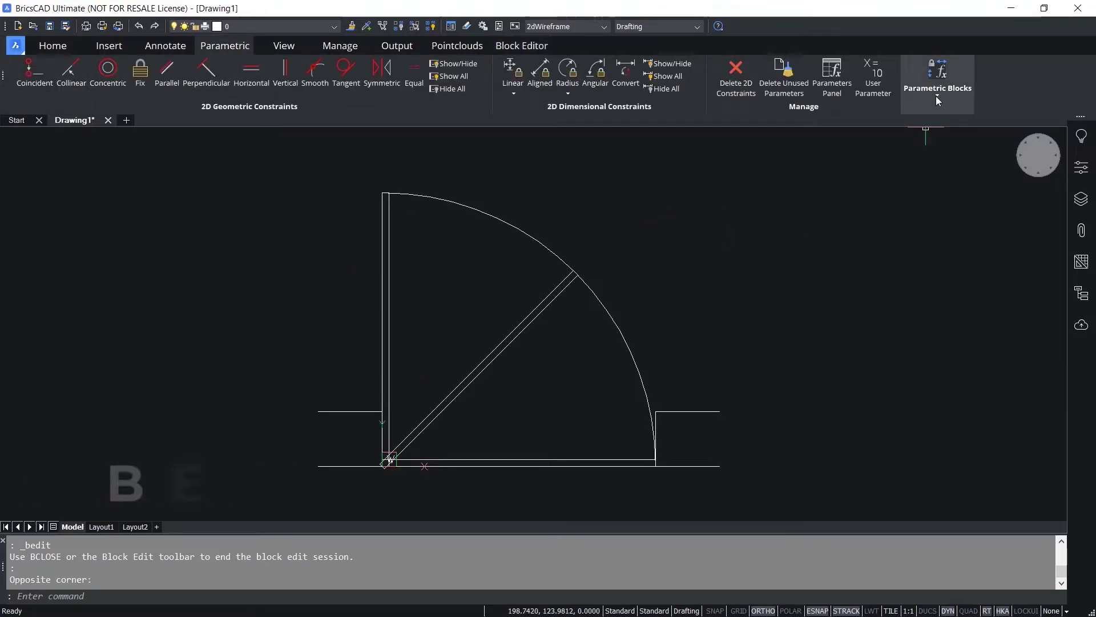
click(938, 97)
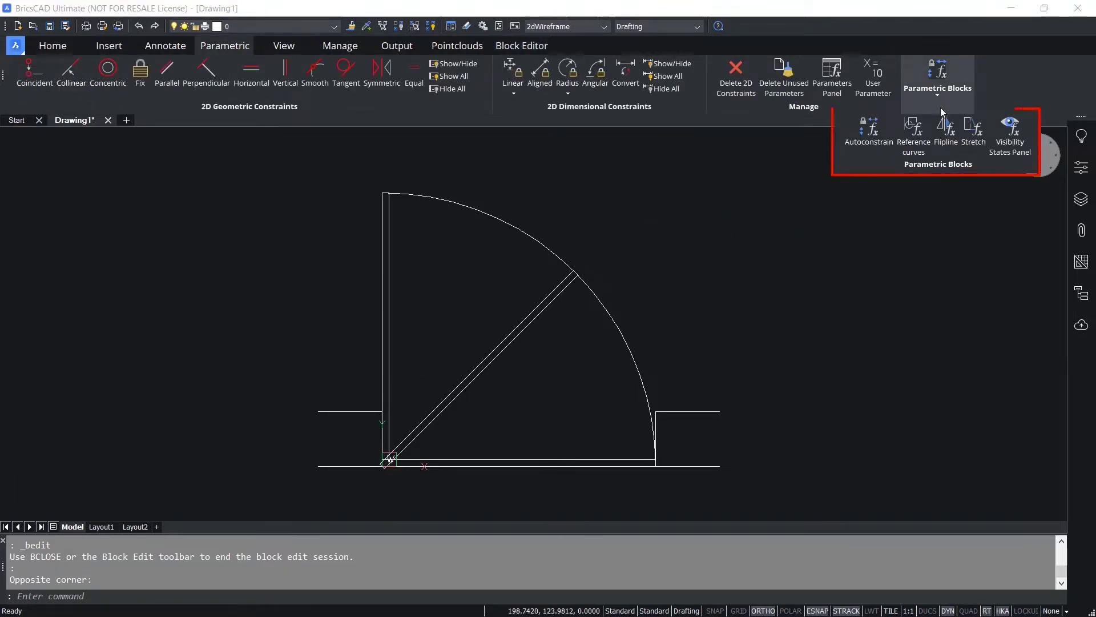
Add a flip line named Horizontal from the left jamb to the right jamb
click(950, 143)
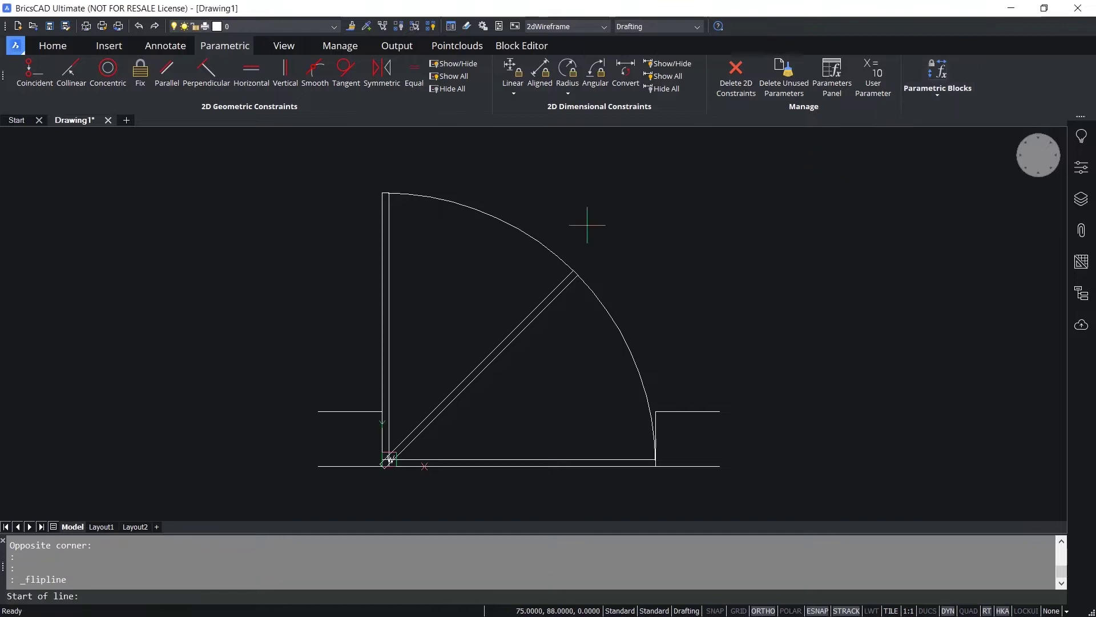
scroll(423, 511, up, 3)
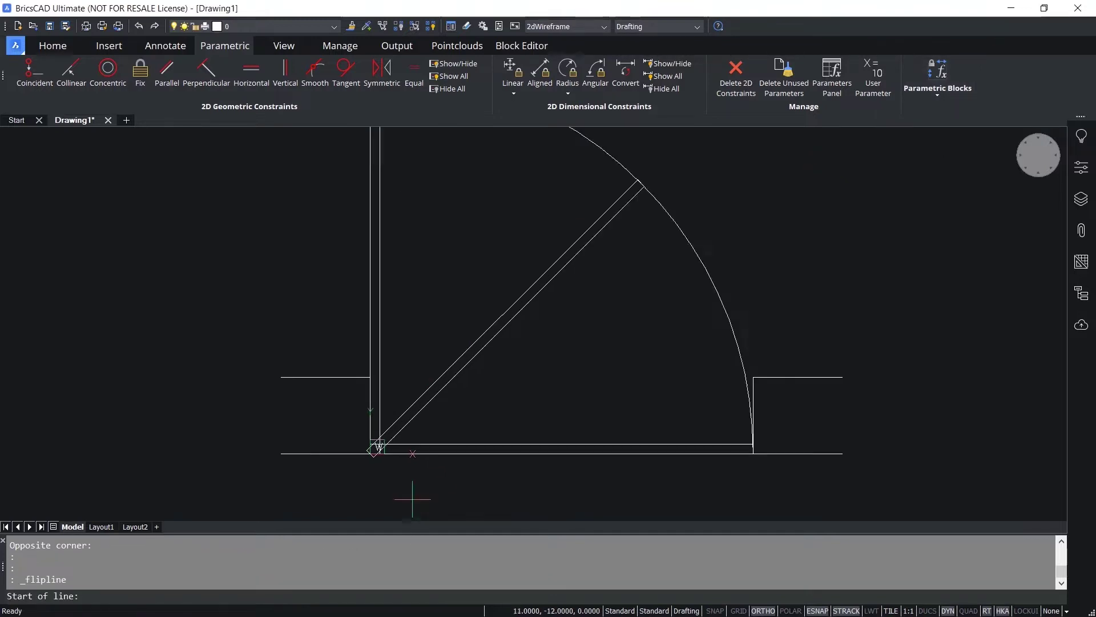
click(365, 409)
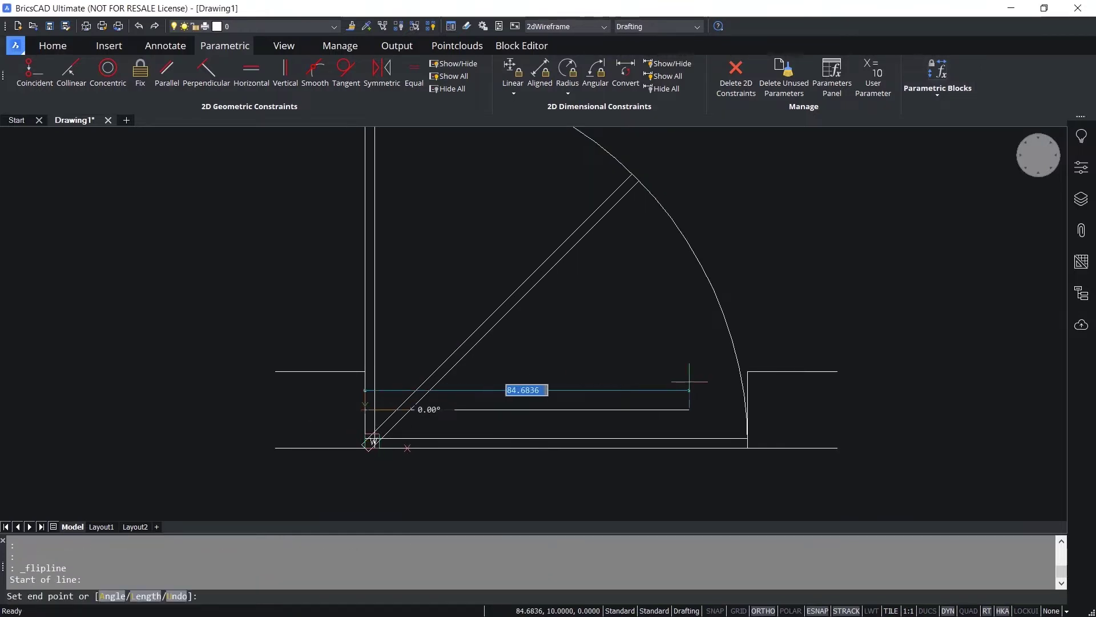
scroll(751, 407, up, 2)
click(751, 408)
scroll(742, 407, down, 3)
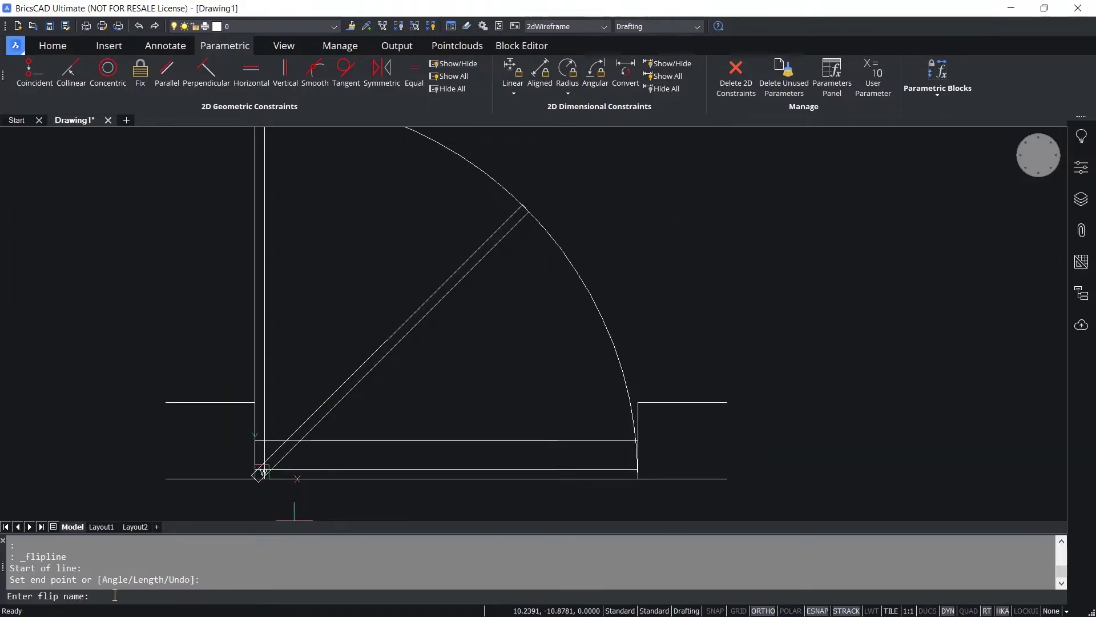
text(Horizontal)
key(Return)
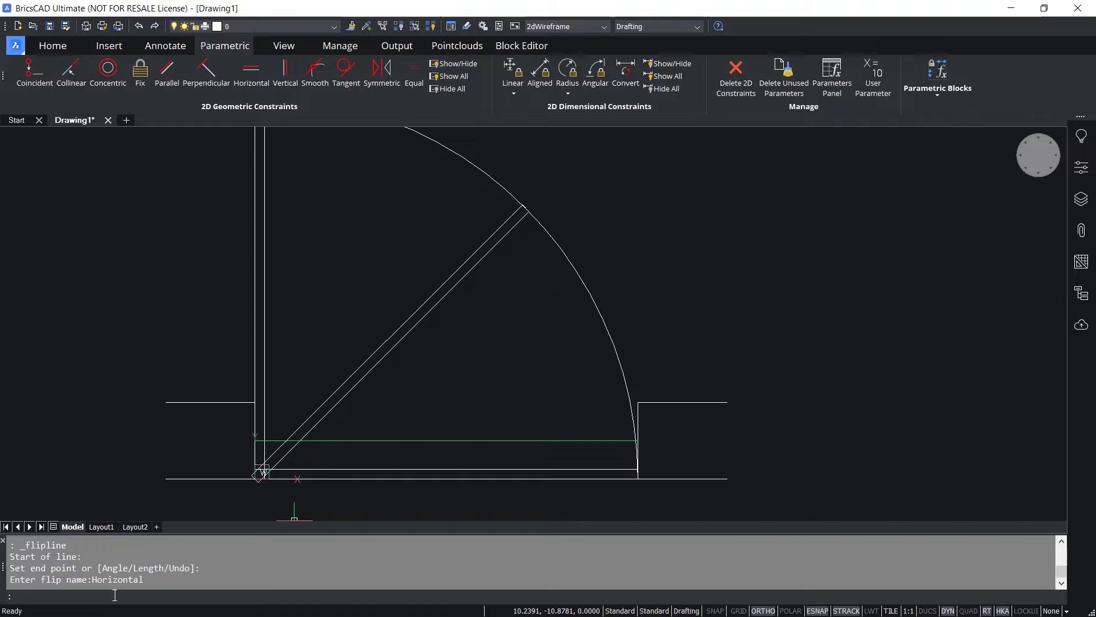
scroll(343, 468, down, 1)
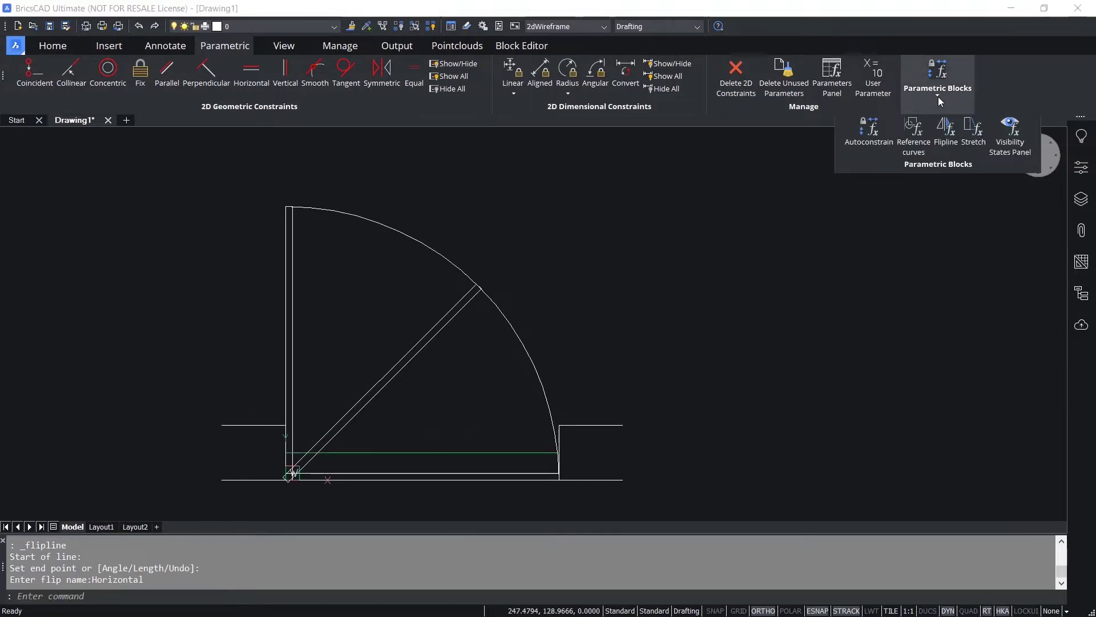
key(Return)
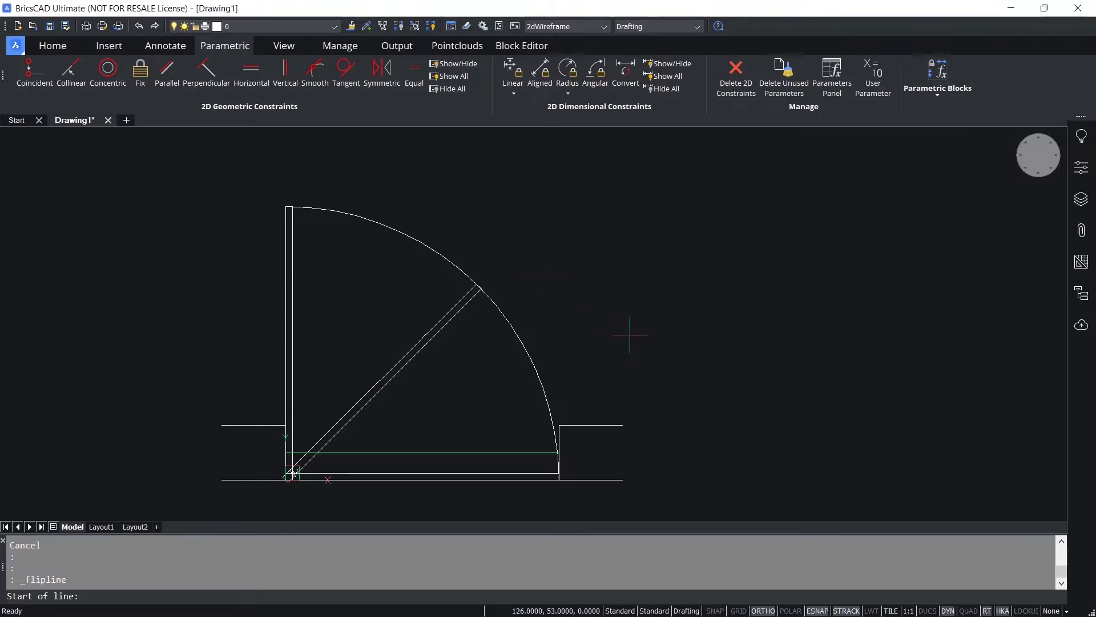
Add a flip line named Vertical rising from the midpoint between the door's bottom corners
shift+right_click(488, 211)
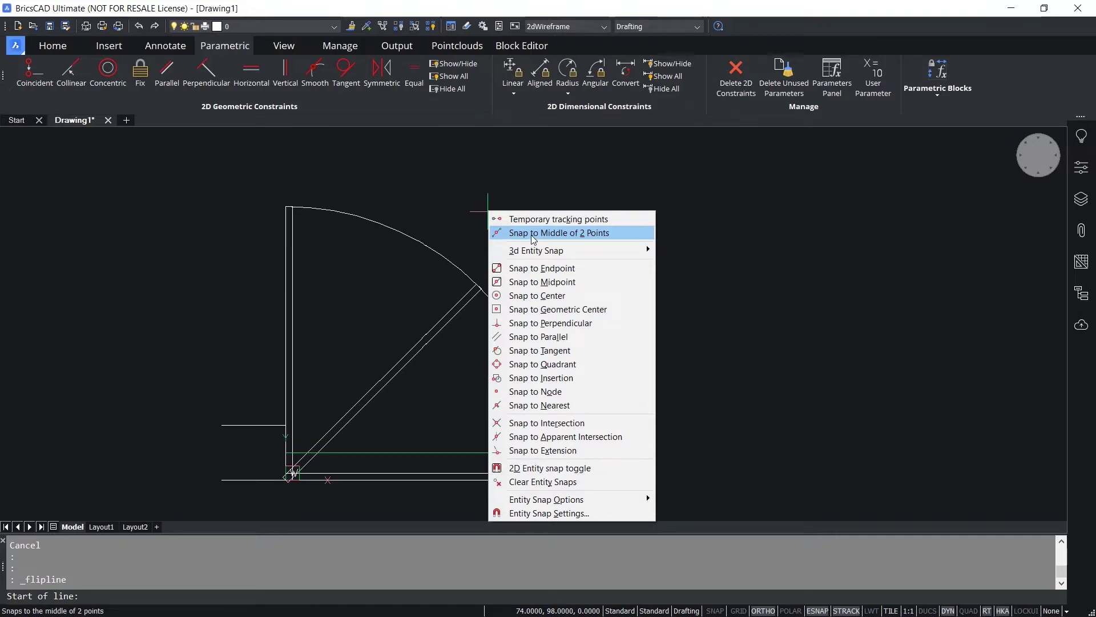
click(532, 233)
scroll(286, 485, up, 5)
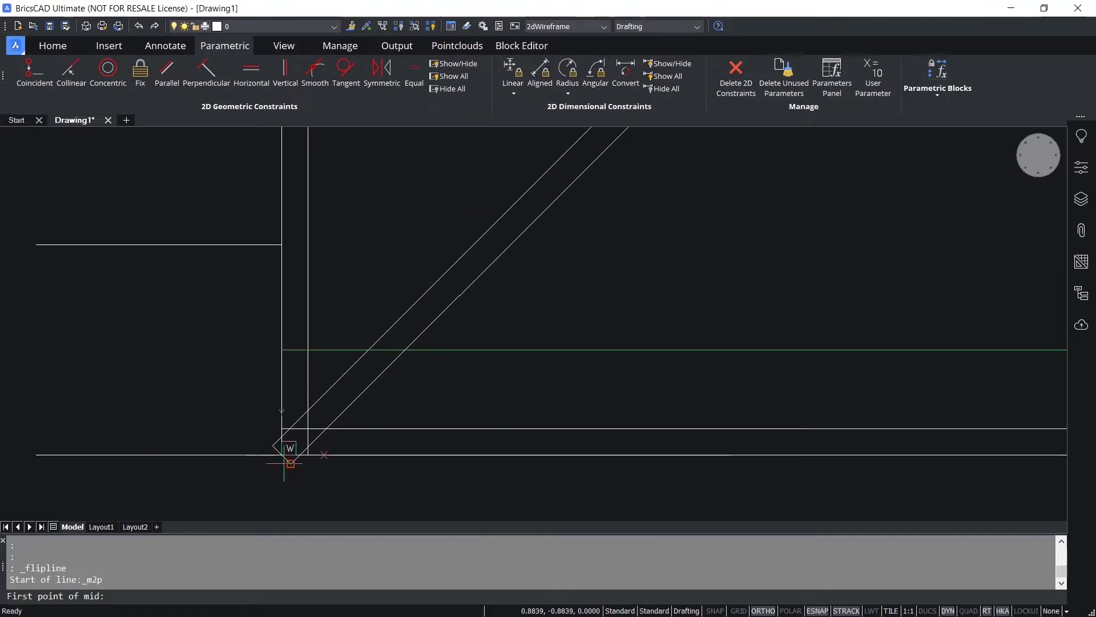
click(280, 453)
scroll(239, 483, down, 3)
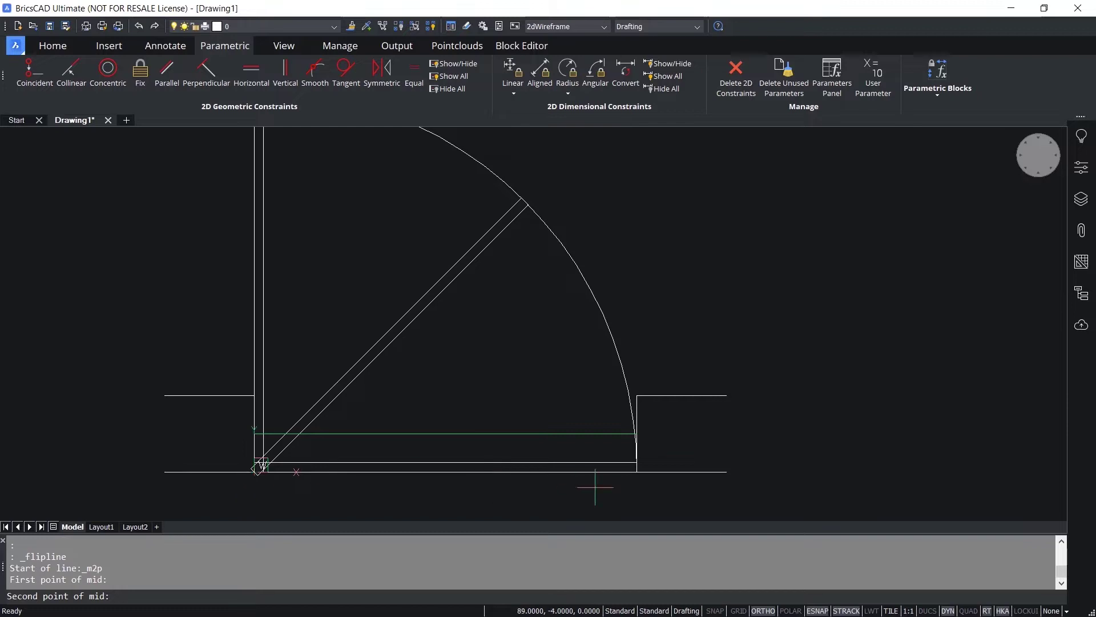
click(636, 472)
scroll(475, 464, down, 3)
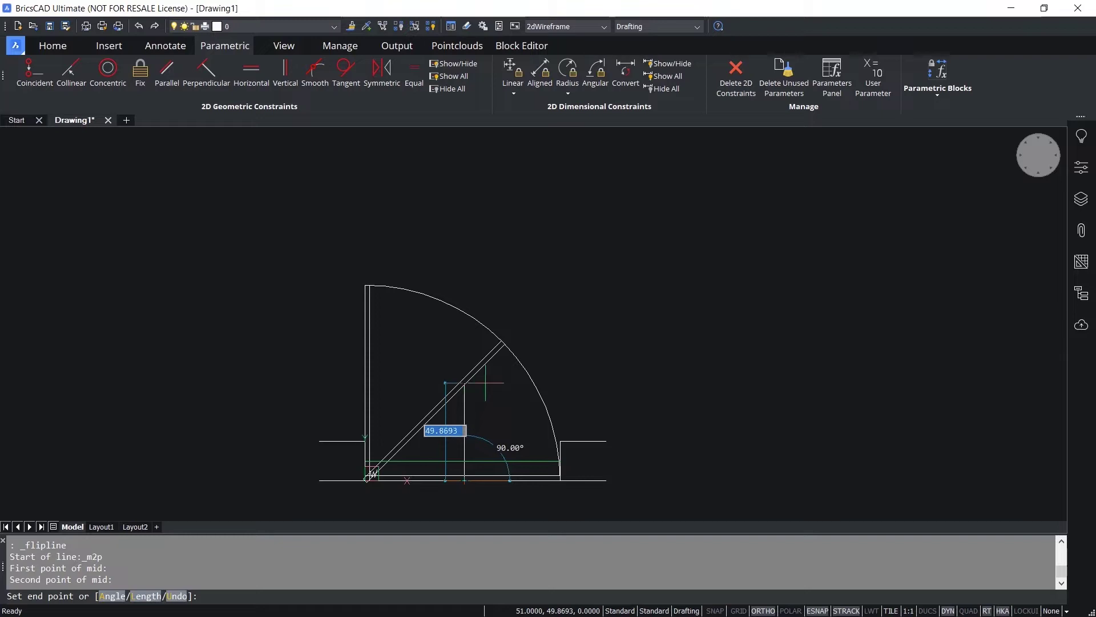
click(476, 275)
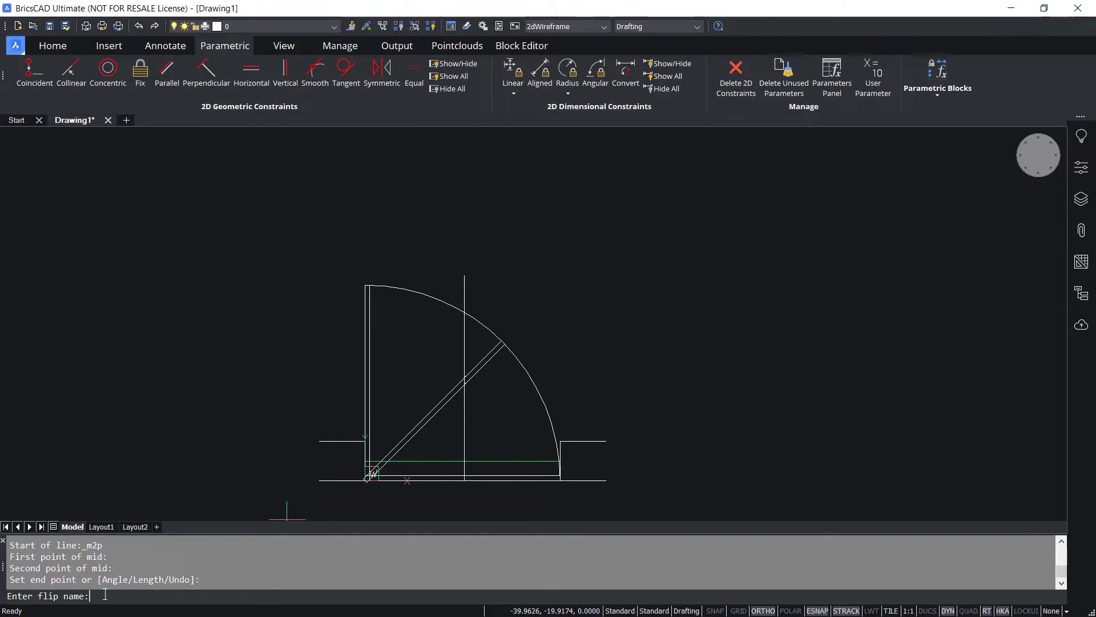
text(Vertical)
key(Return)
key(Escape)
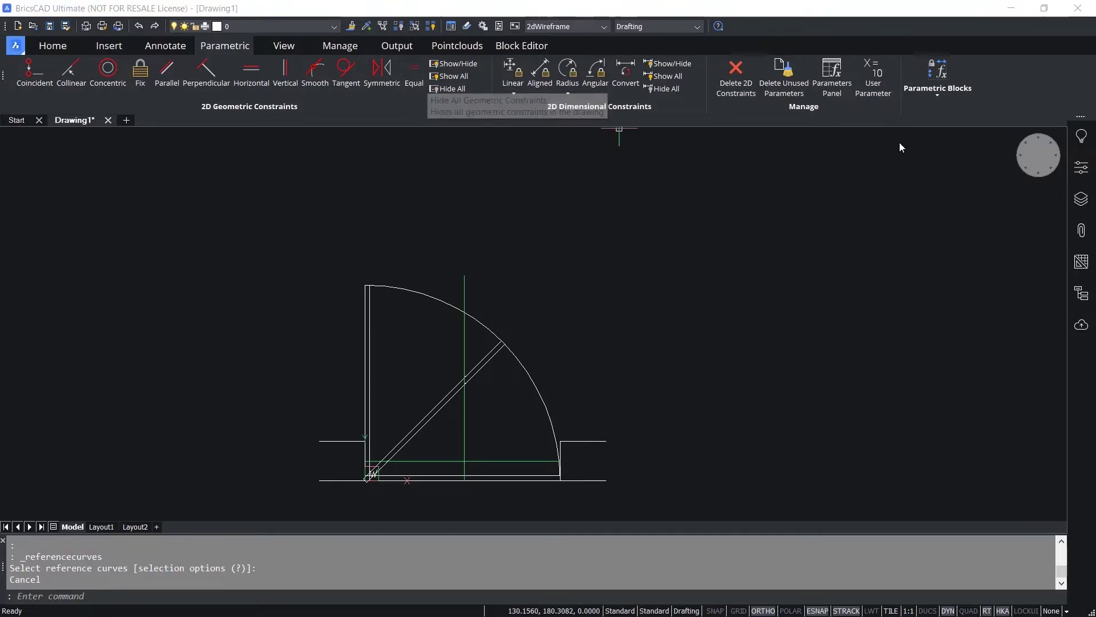
Make the two left and two right wall lines beside the opening reference curves, then accept
click(937, 97)
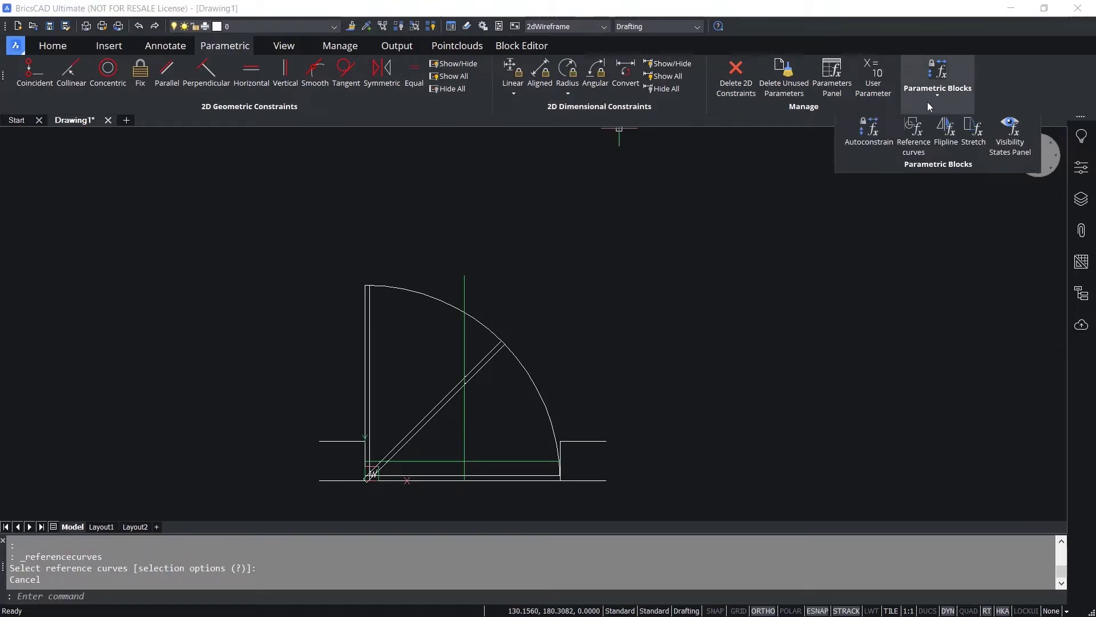
click(914, 137)
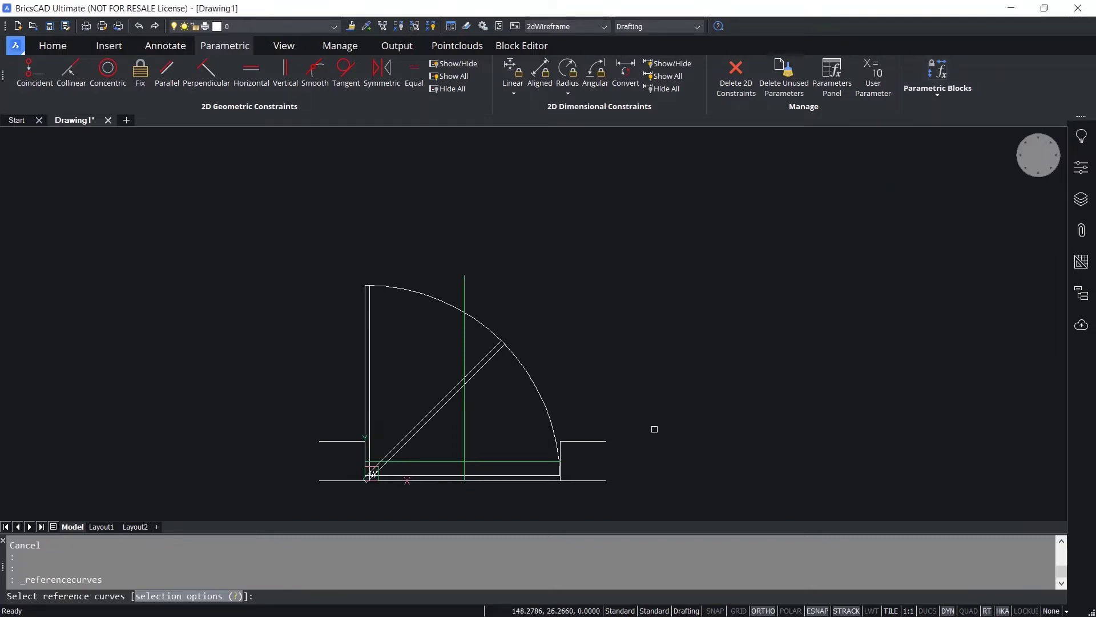
click(640, 412)
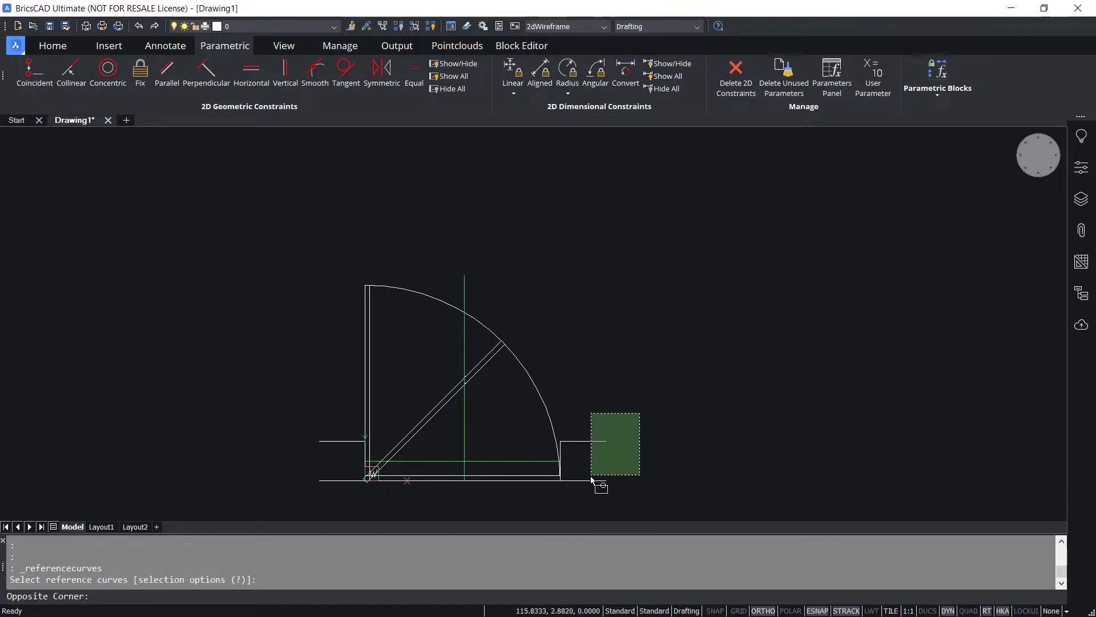
click(576, 498)
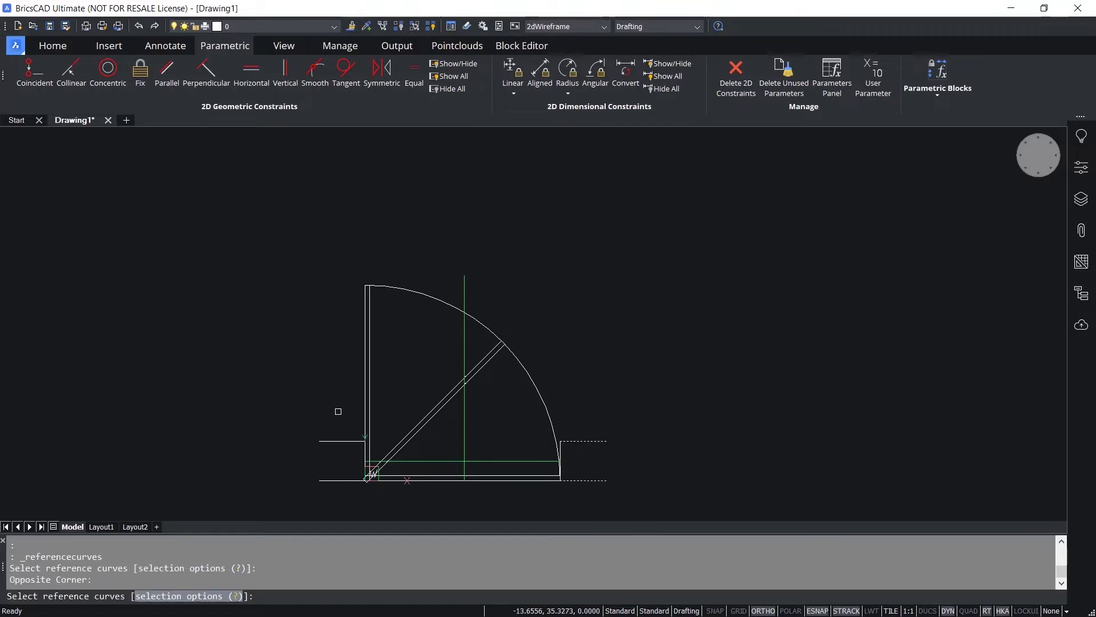
click(334, 421)
click(283, 495)
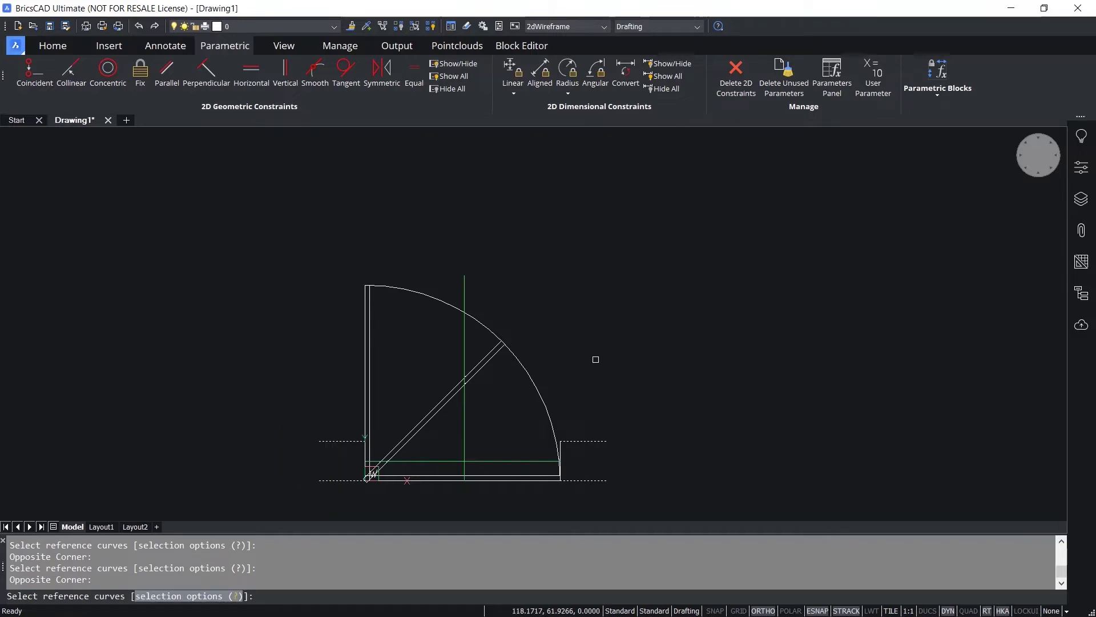
key(Return)
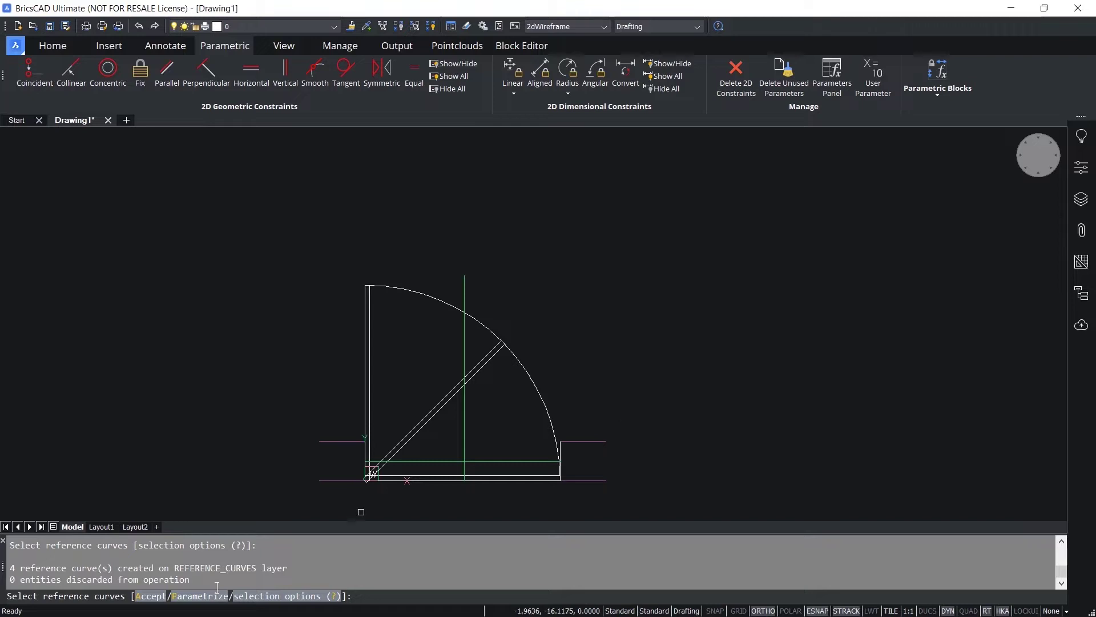
click(152, 596)
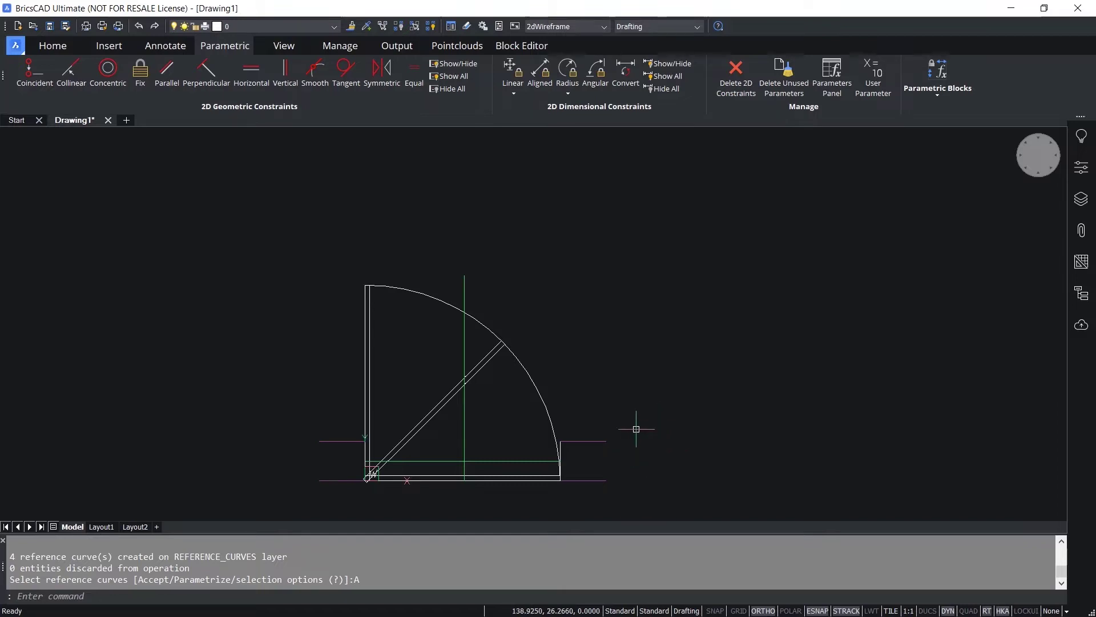
click(1082, 201)
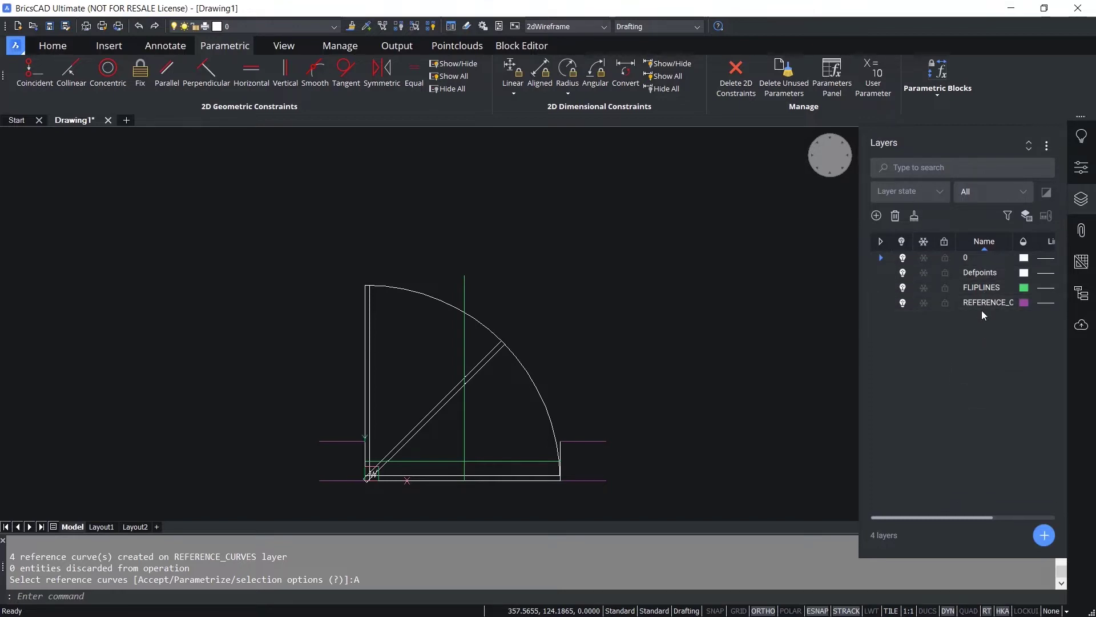
click(902, 287)
click(902, 303)
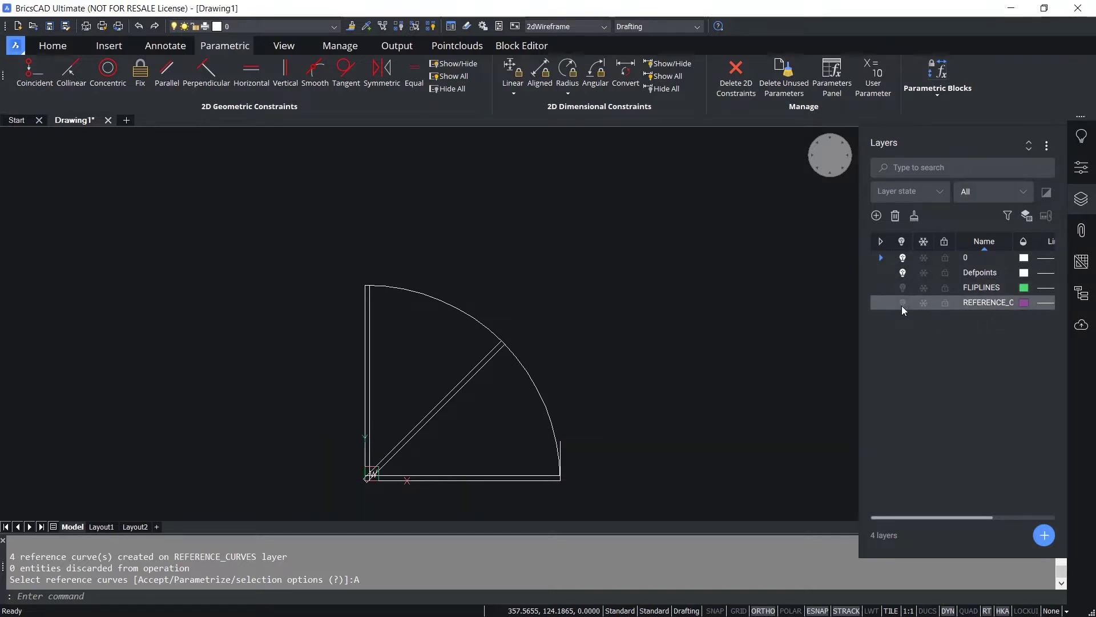
click(902, 306)
click(903, 288)
click(768, 327)
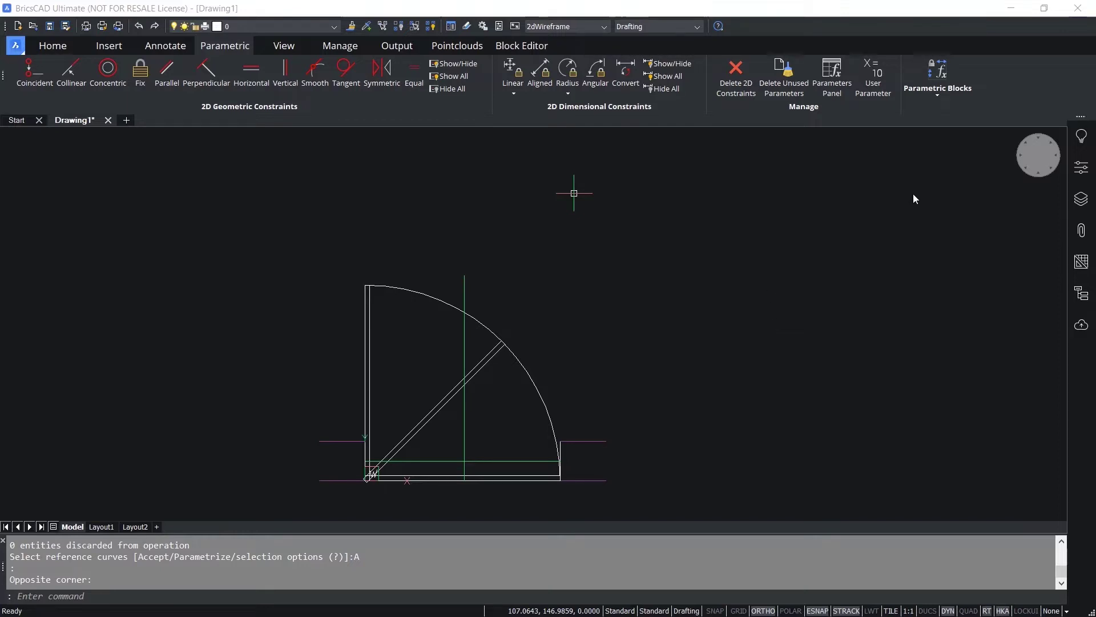
click(940, 97)
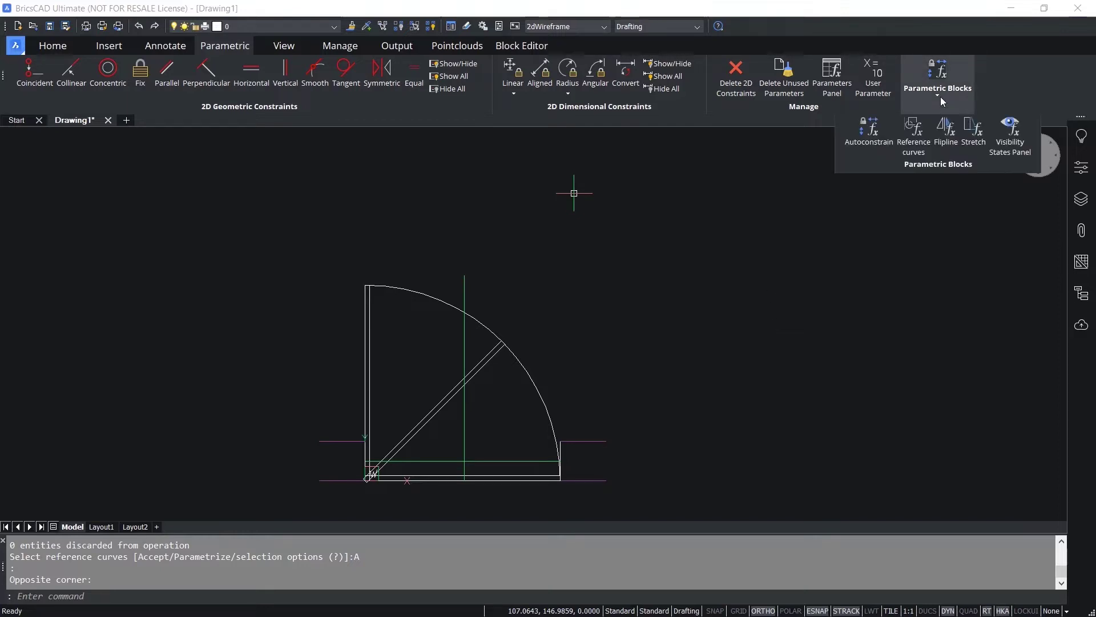
Create a visibility parameter named Door_State
click(1009, 135)
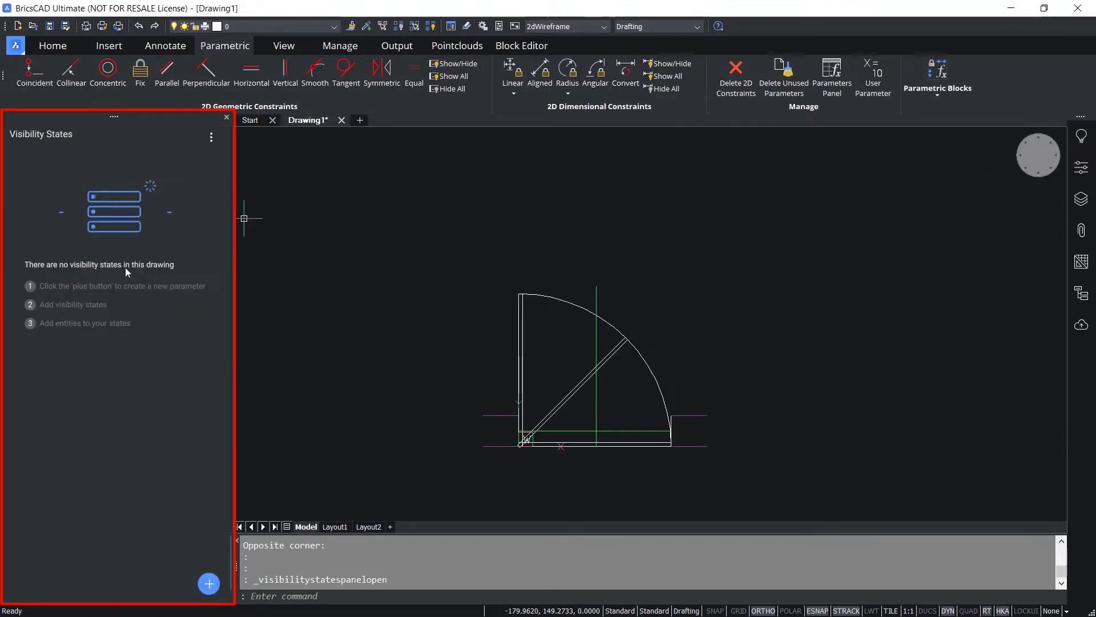
click(209, 583)
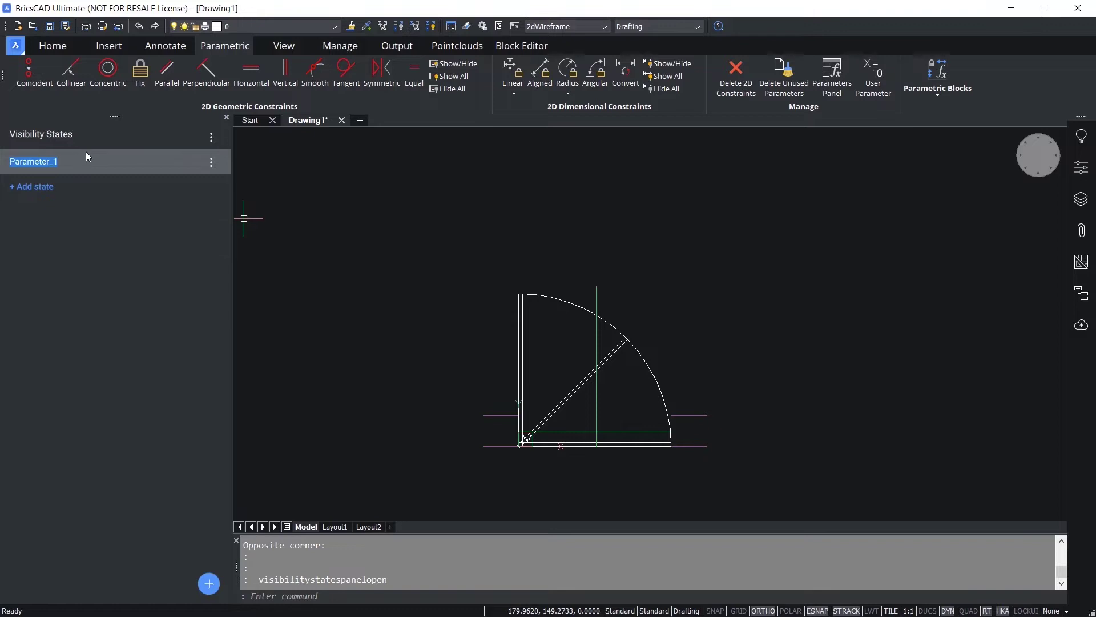
text(Door_State)
key(Return)
Add the visibility states Open, Half Open and Closed to Door_State
click(35, 187)
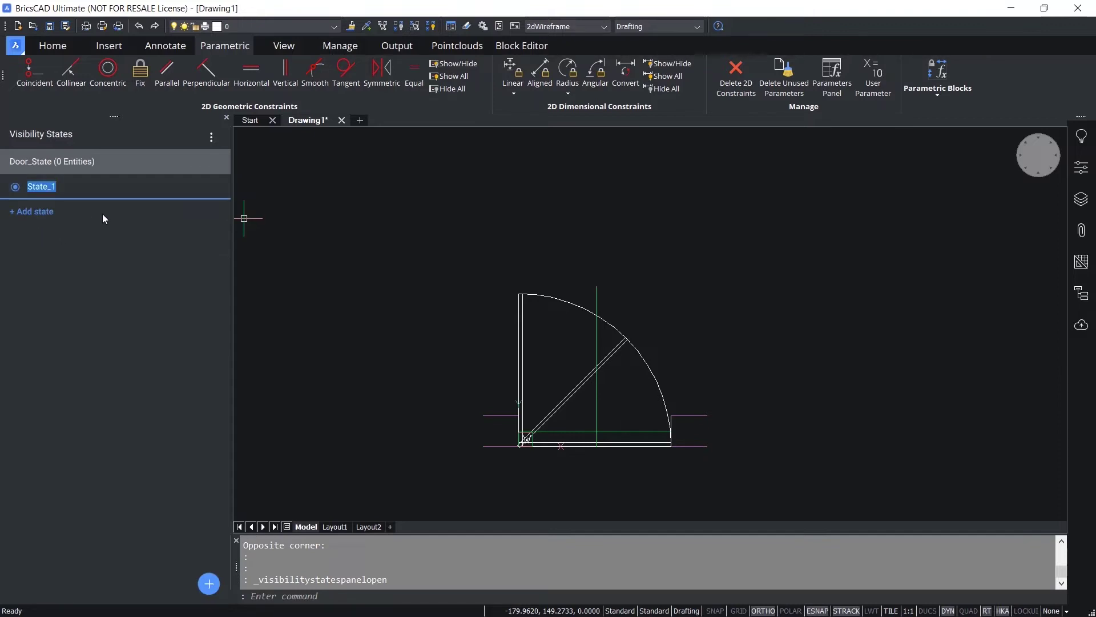
text(Open)
click(46, 211)
key(BackSpace)
text(Half Open)
click(31, 235)
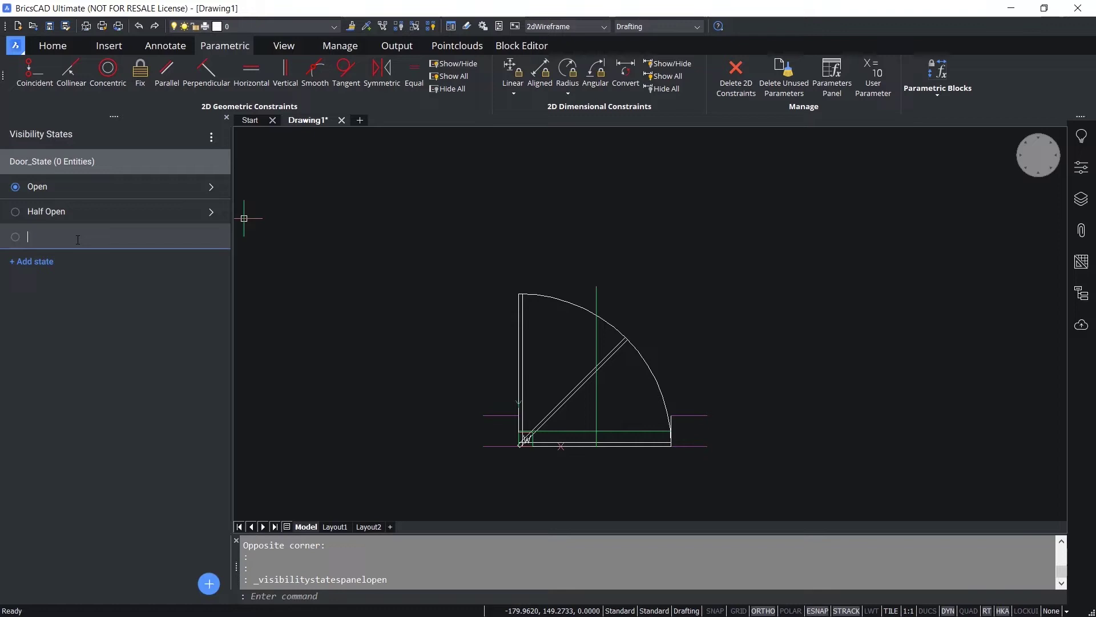
key(Return)
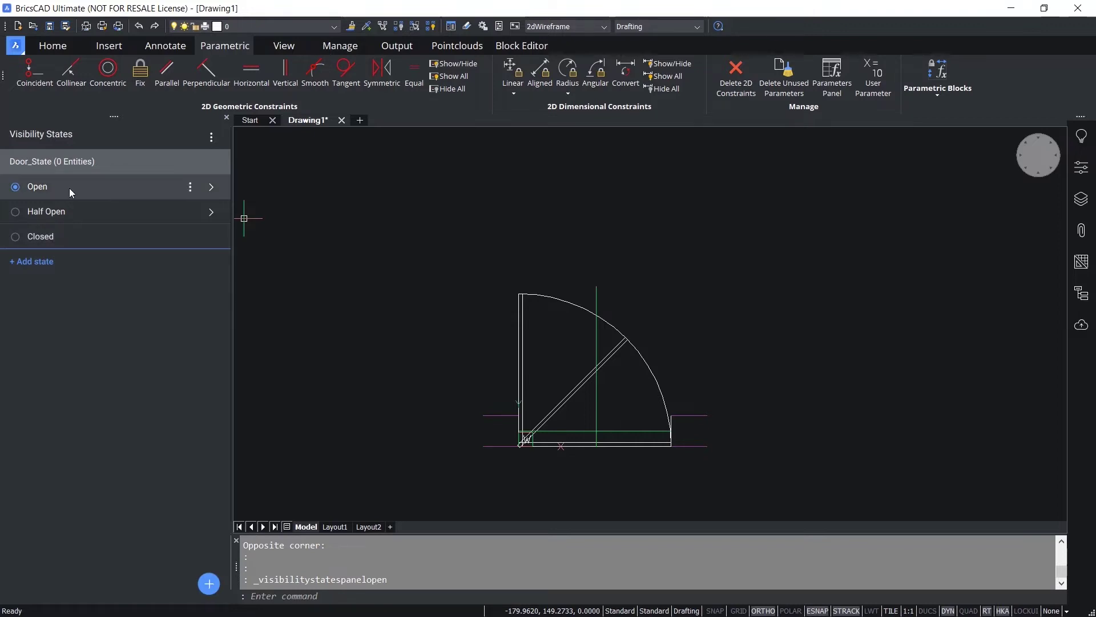
click(190, 187)
click(145, 286)
Hide the diagonal door leaf and the bottom door line in the Open state
key(Escape)
click(191, 187)
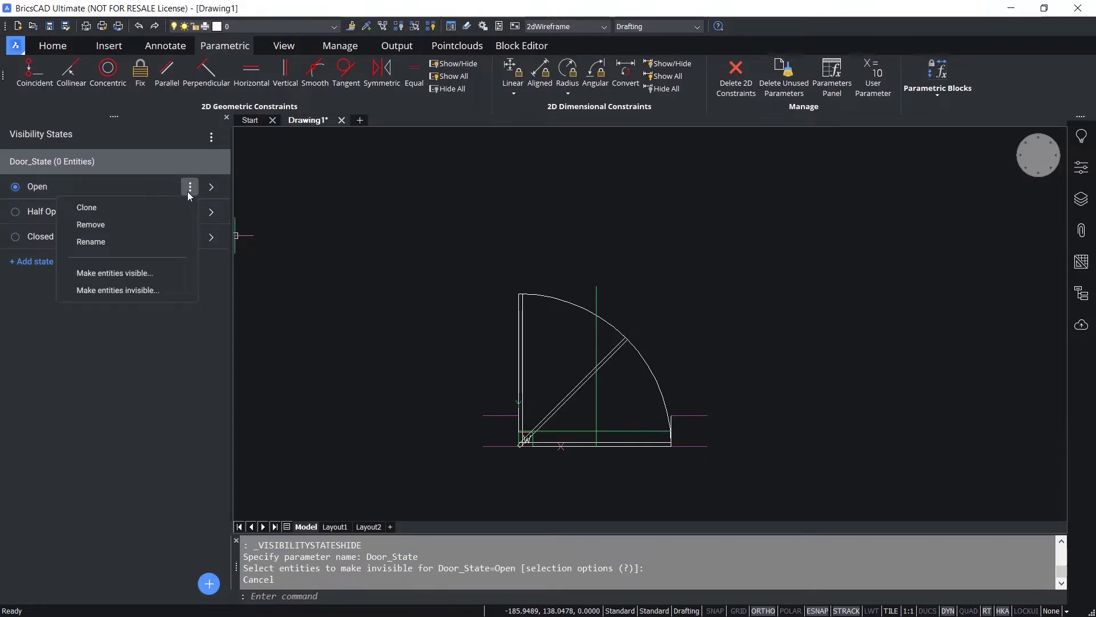
click(151, 293)
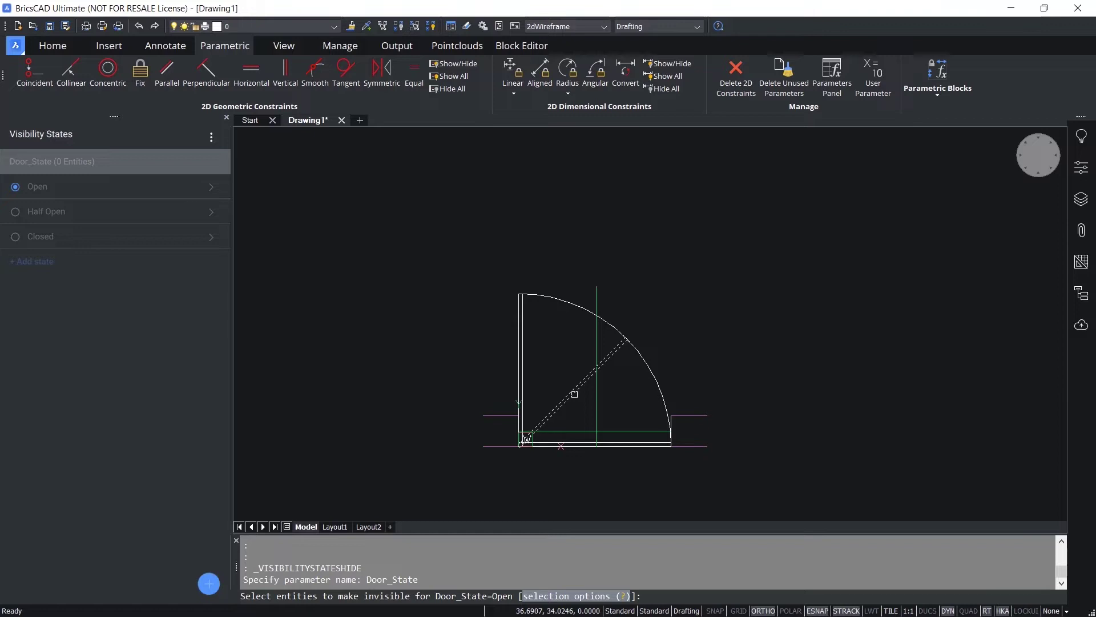
click(574, 394)
click(573, 438)
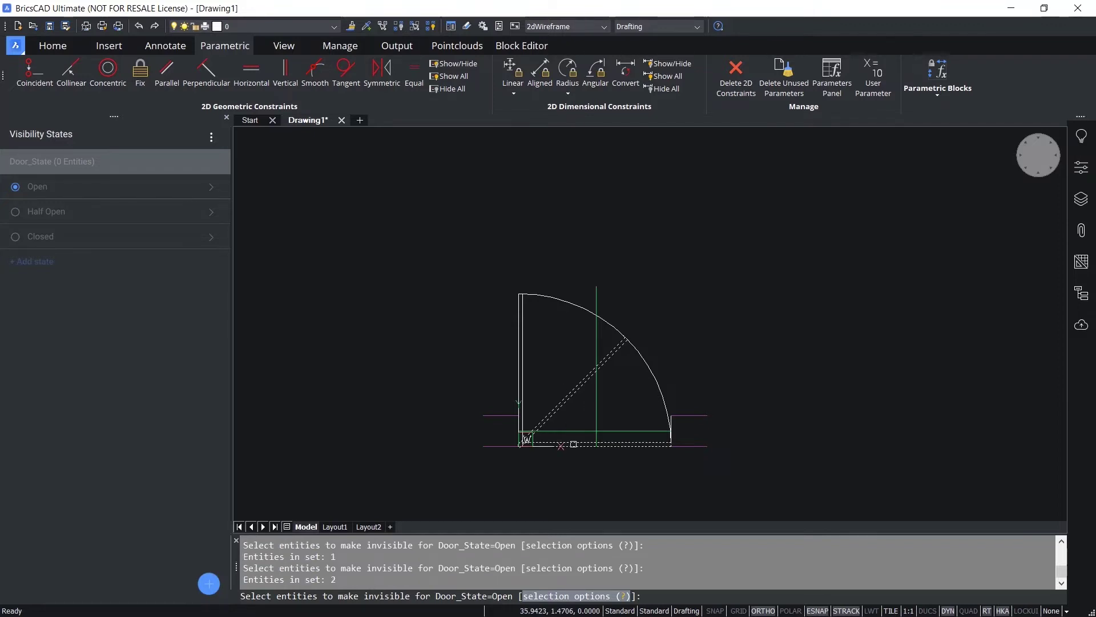
key(Return)
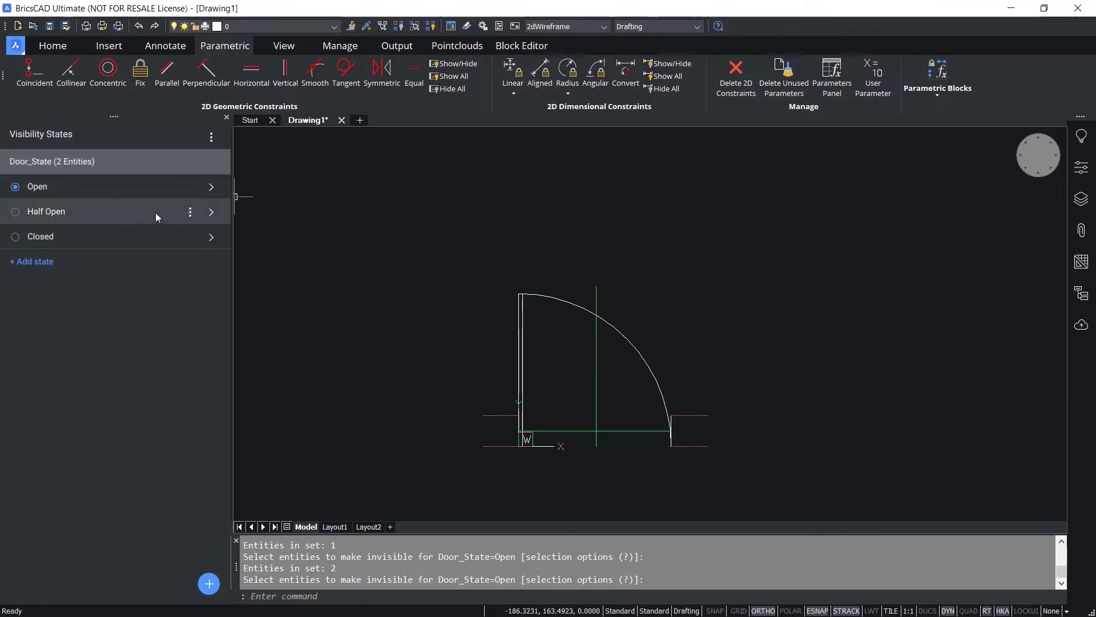
In the Half Open state, hide the vertical leaf, swing arc and bottom door line
click(29, 212)
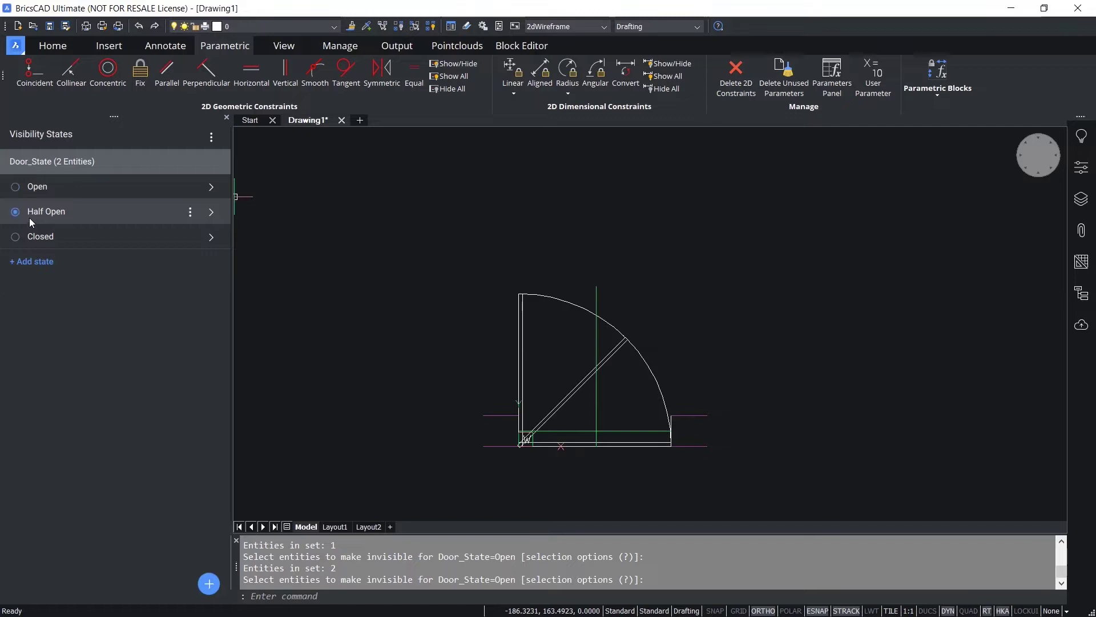
click(191, 212)
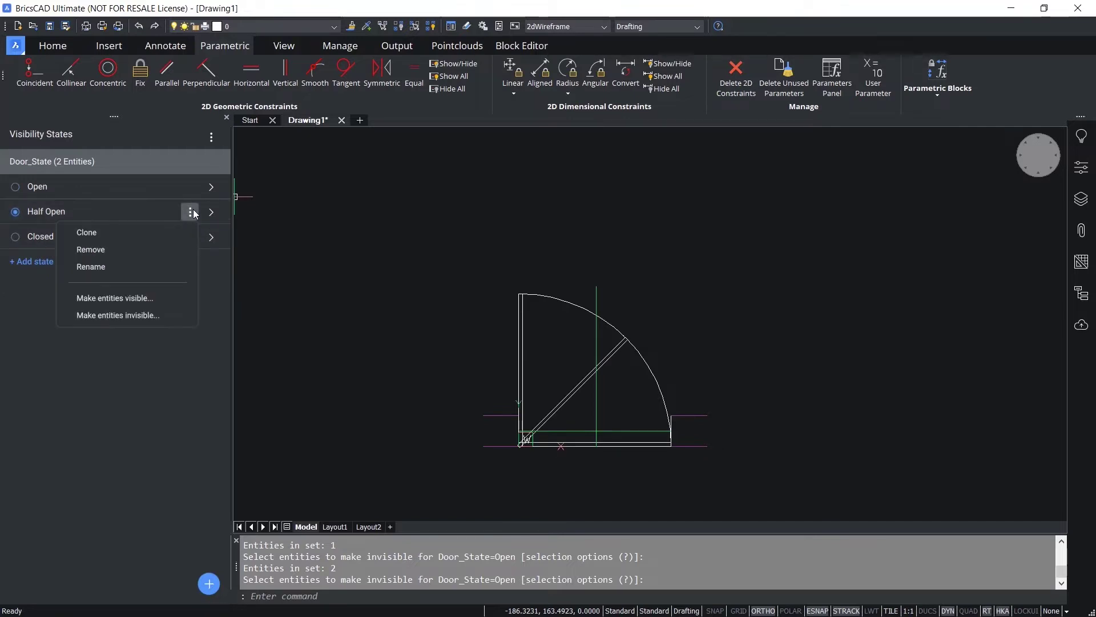
click(138, 316)
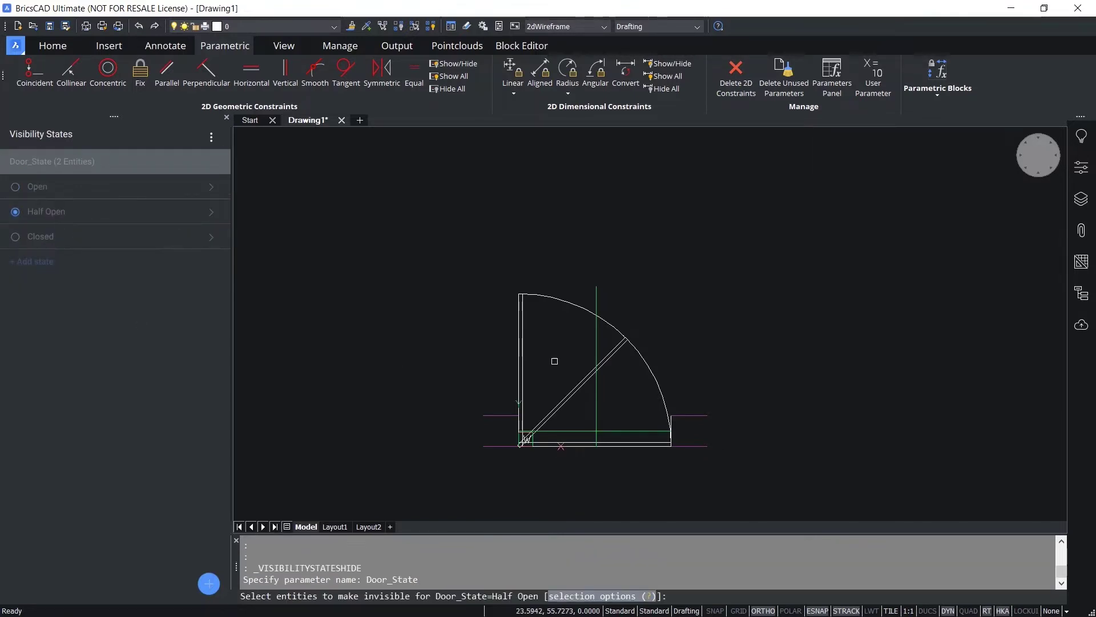
click(521, 338)
click(563, 301)
click(565, 446)
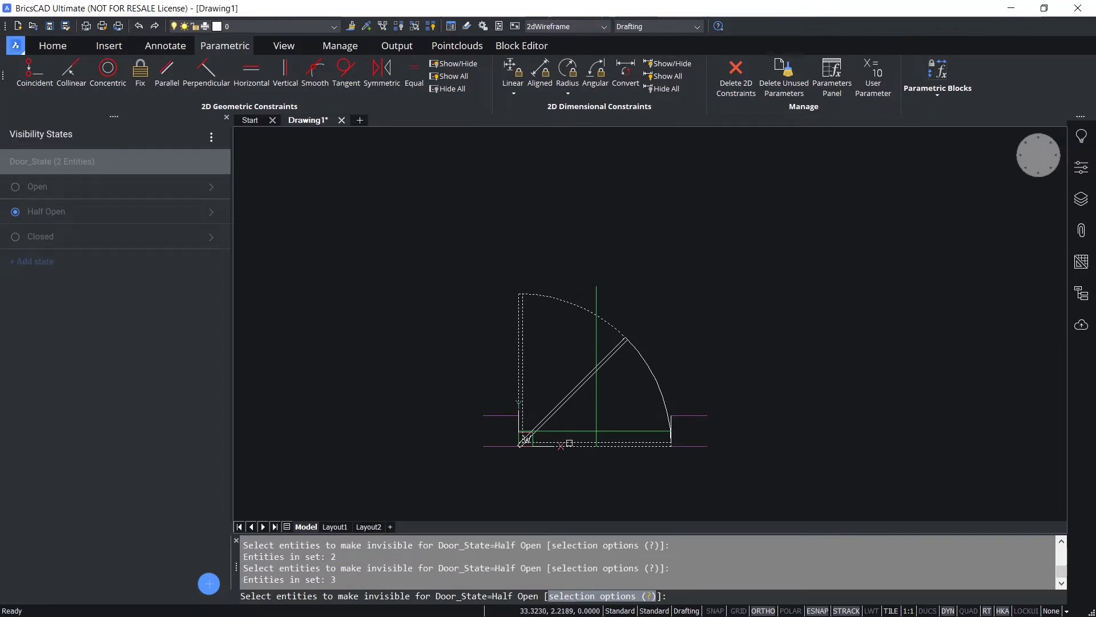
key(Return)
In the Closed state, hide the diagonal leaf, vertical leaf and swing arc
click(16, 237)
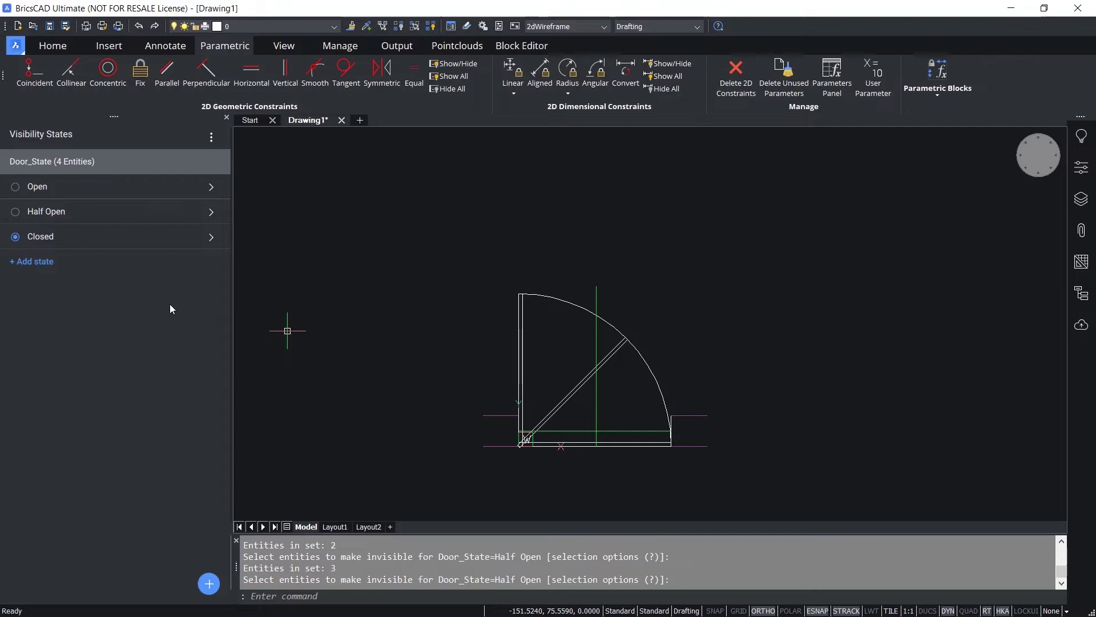
click(191, 238)
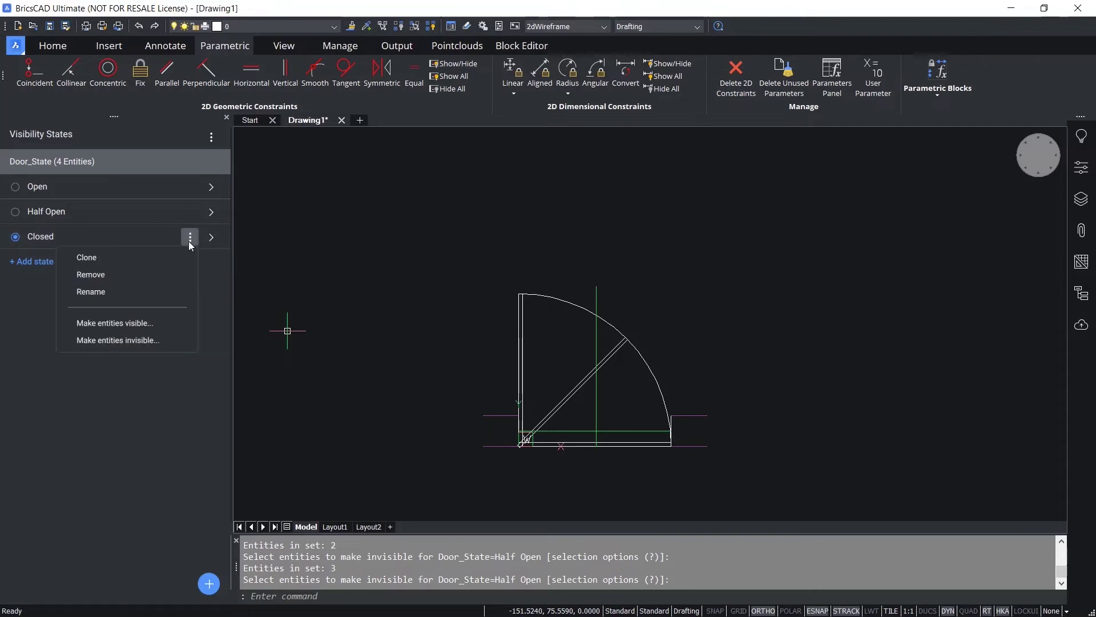
click(148, 341)
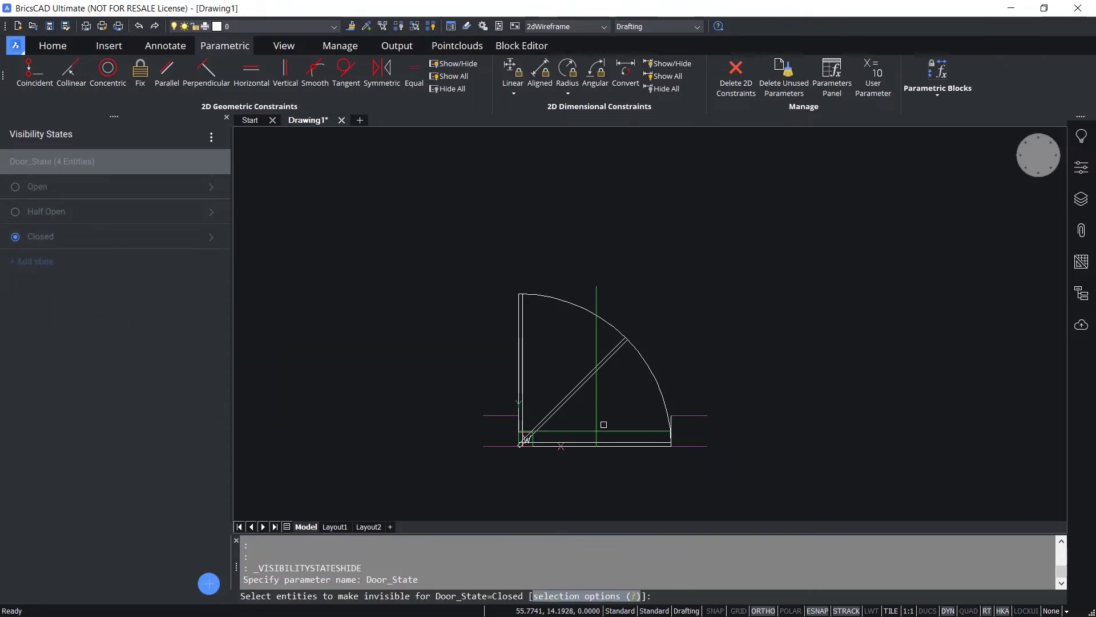
click(570, 395)
click(552, 290)
click(497, 352)
click(669, 372)
click(645, 393)
key(Return)
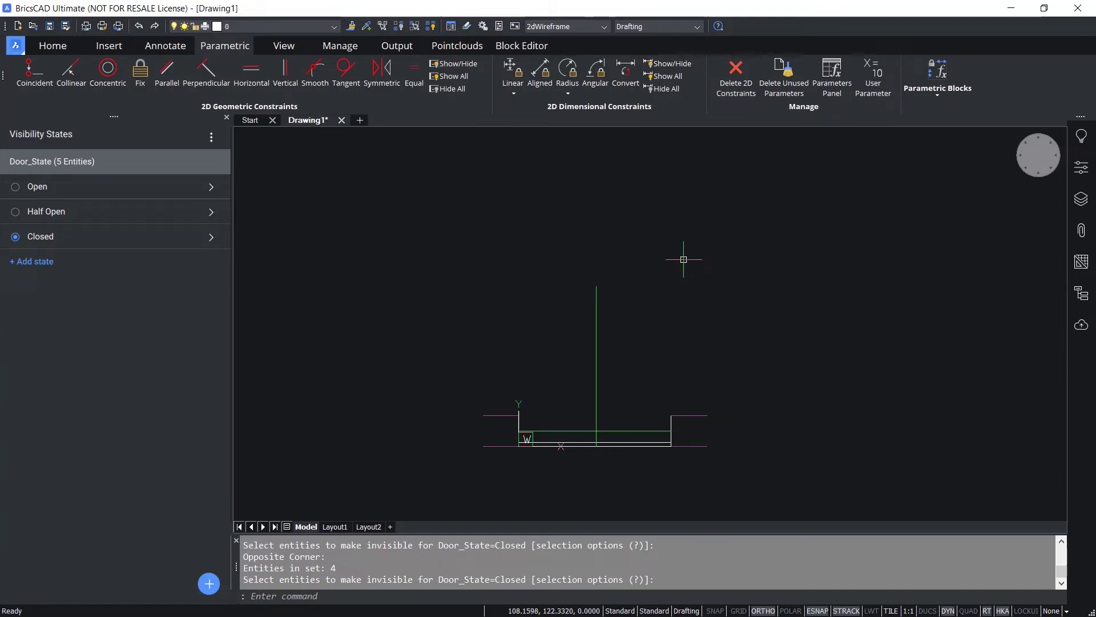
key(Escape)
key(Escape)
scroll(607, 208, up, 1)
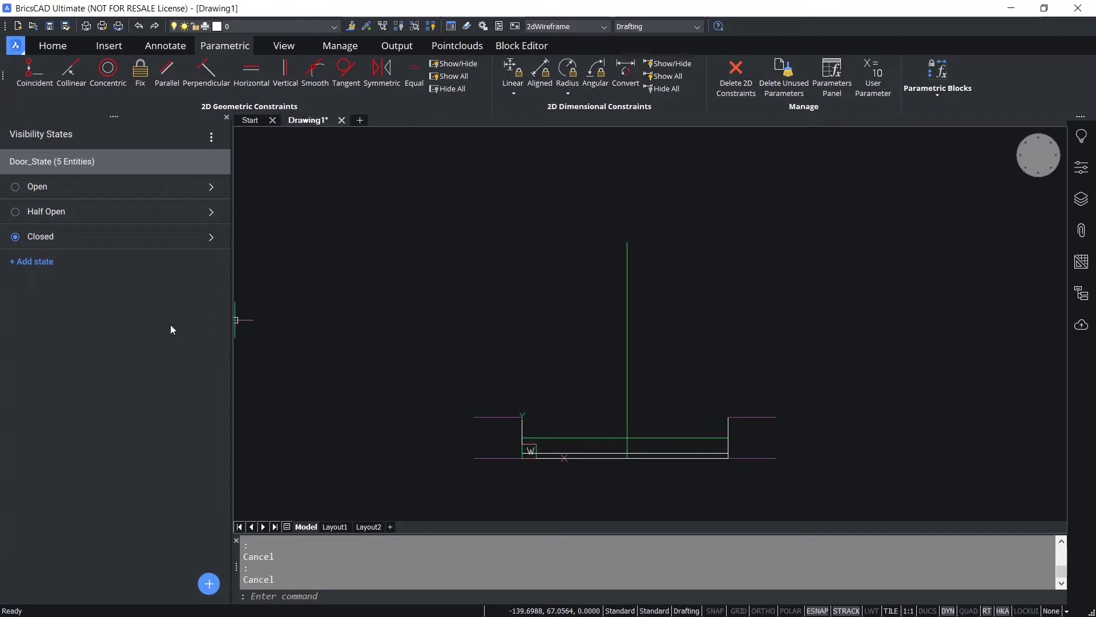
Make Open the current state, save and close the block, and close the Visibility States panel
click(37, 186)
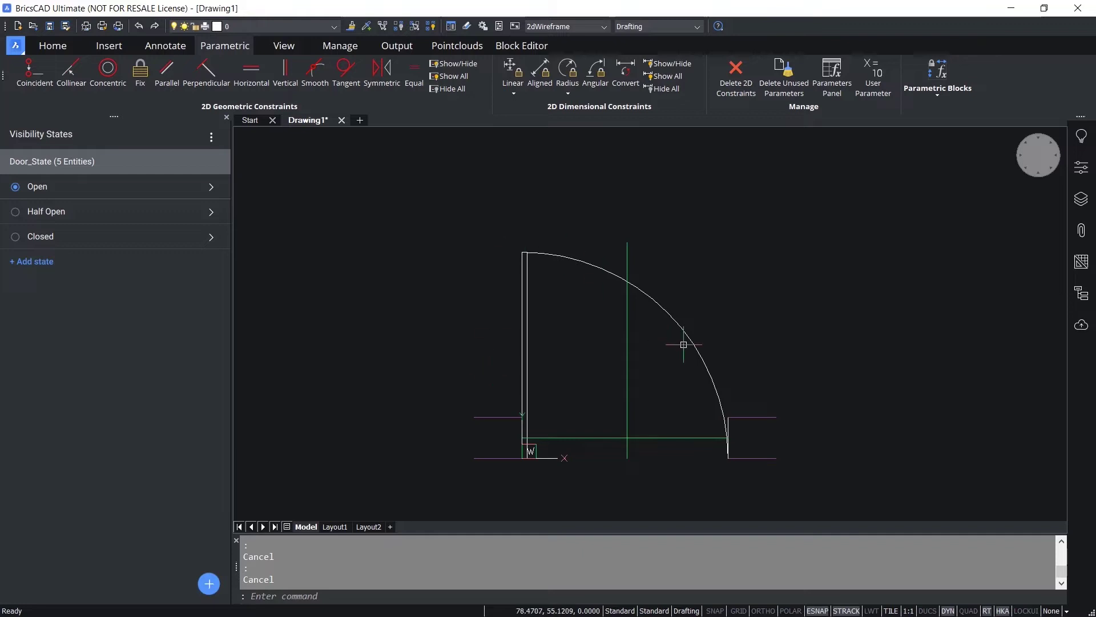
click(510, 49)
click(68, 75)
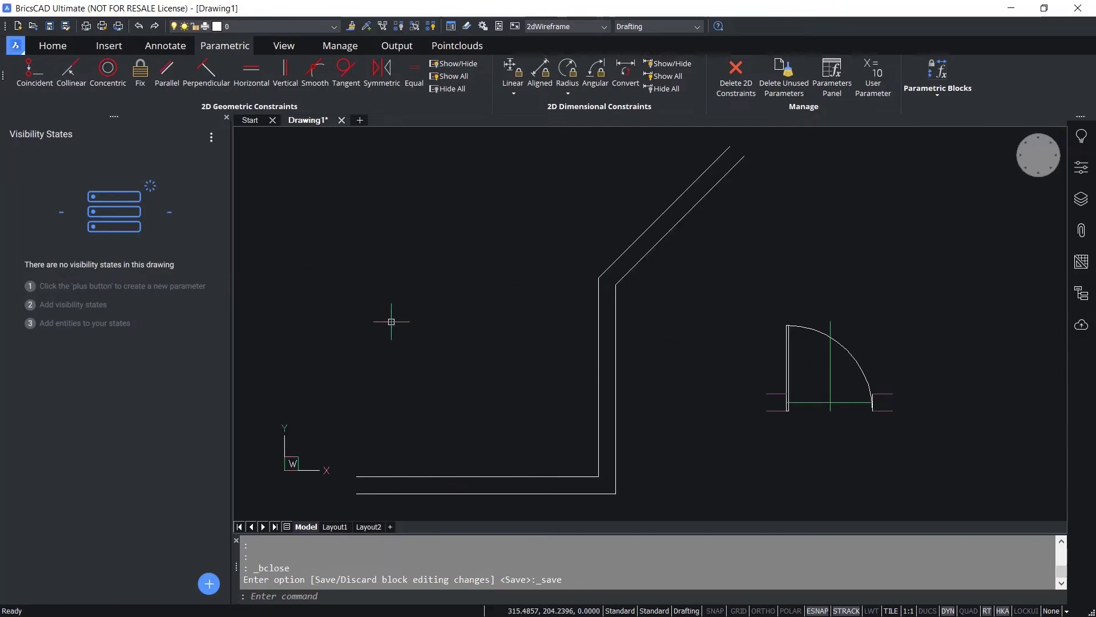
mouse_move(424, 478)
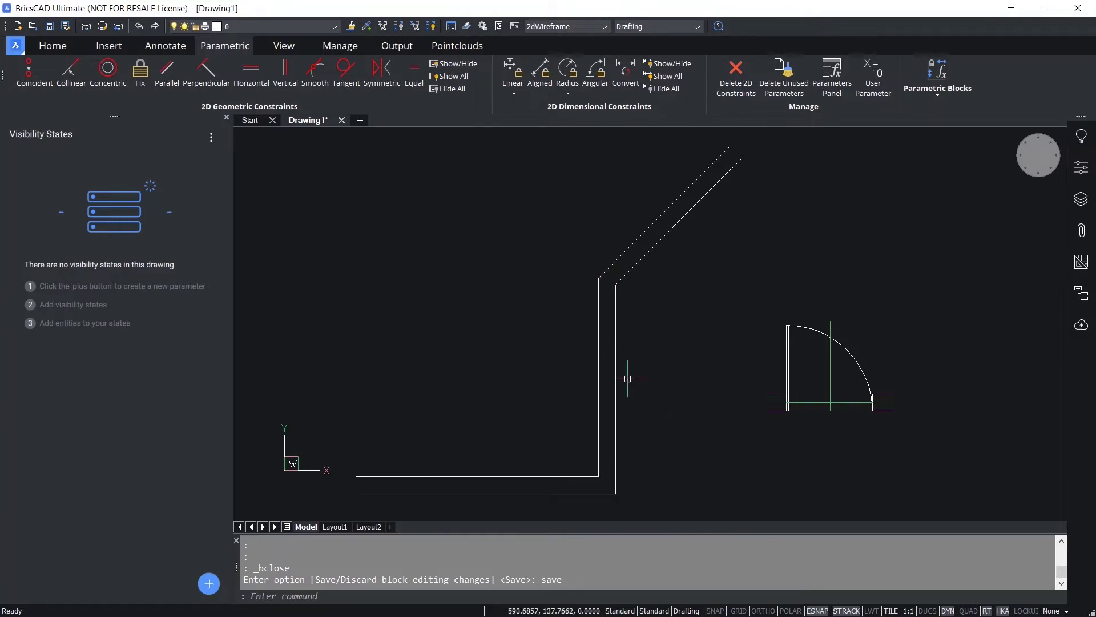
click(226, 116)
Guided-insert Door_Parametric doors into the bottom and diagonal wall openings
click(109, 45)
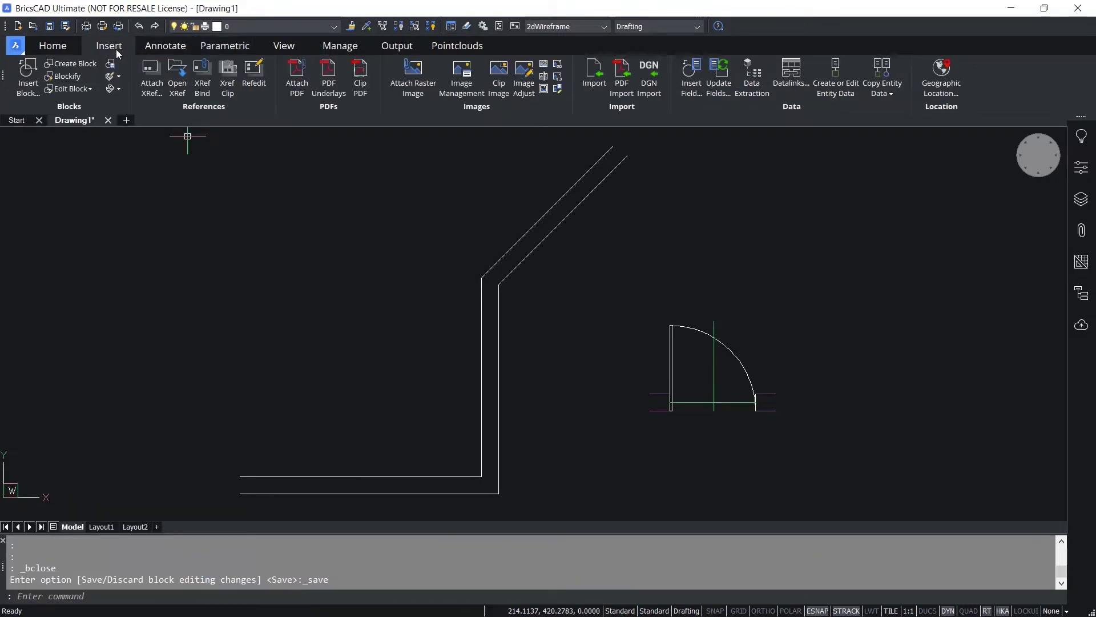
click(27, 73)
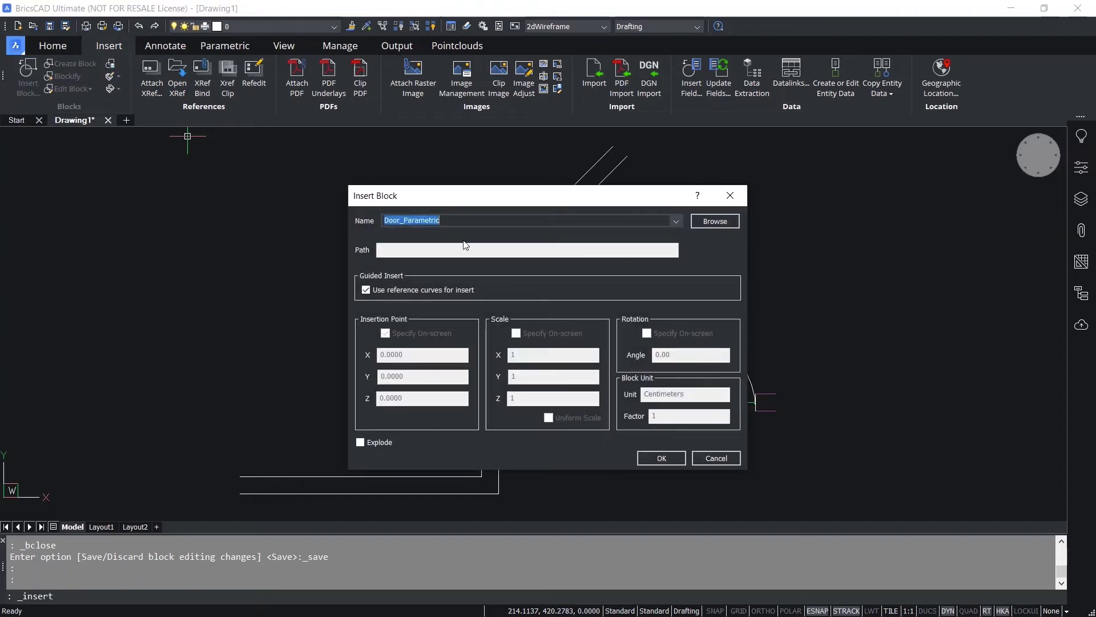
click(660, 458)
scroll(343, 411, down, 2)
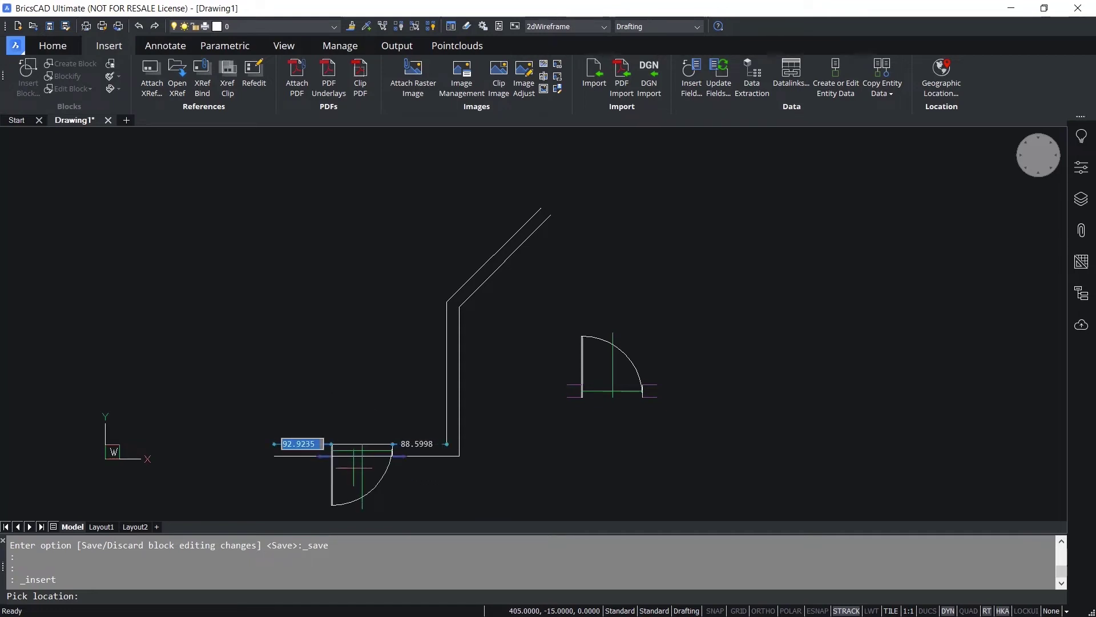
click(354, 467)
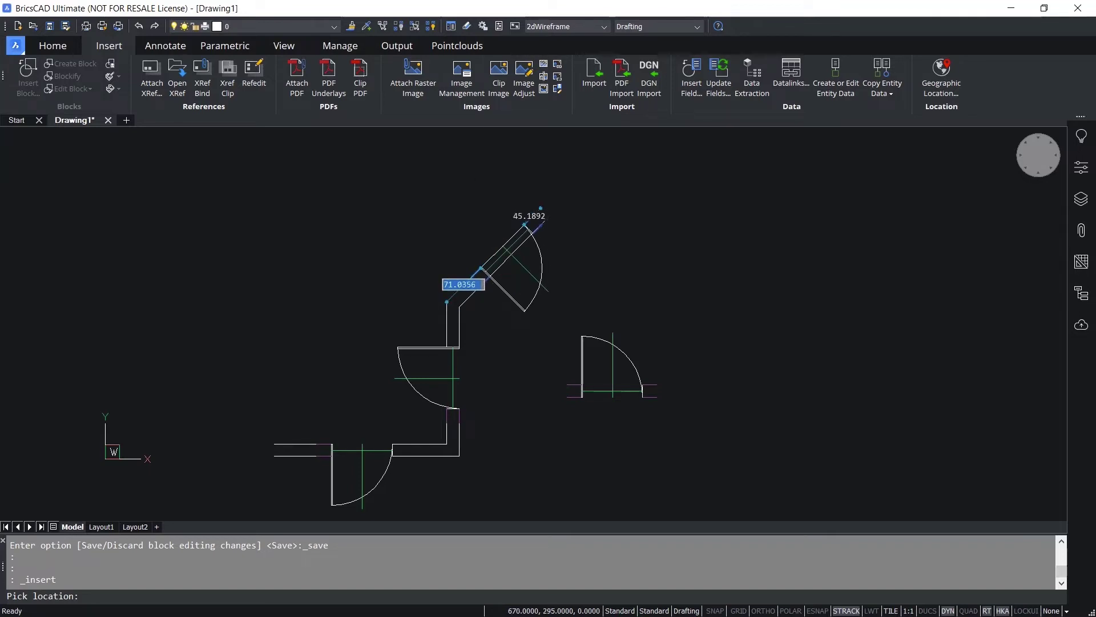
click(517, 278)
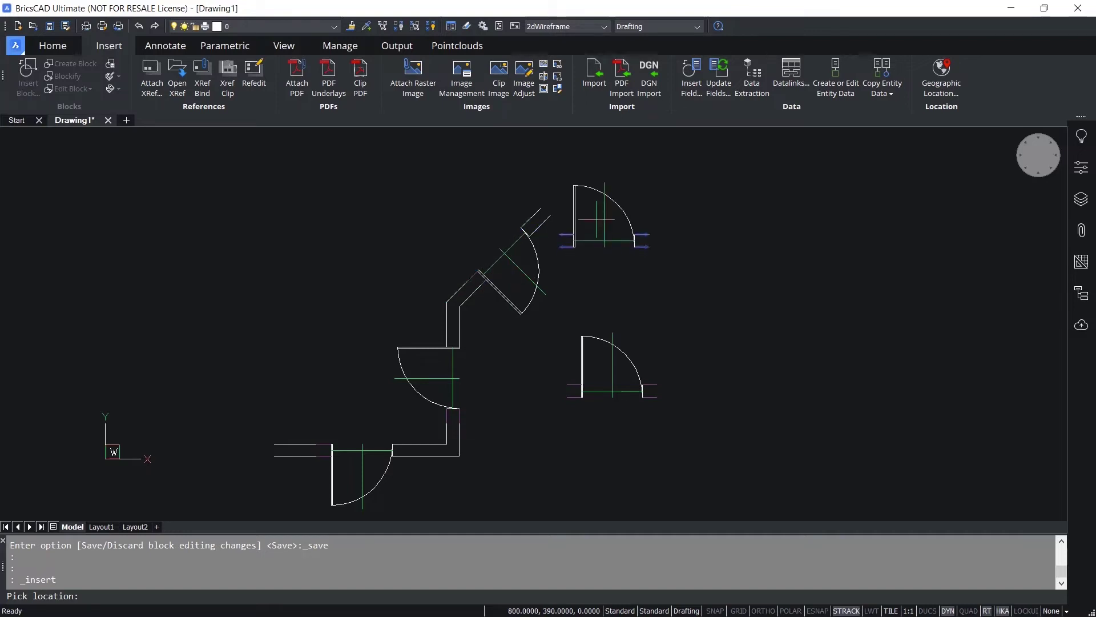
key(Escape)
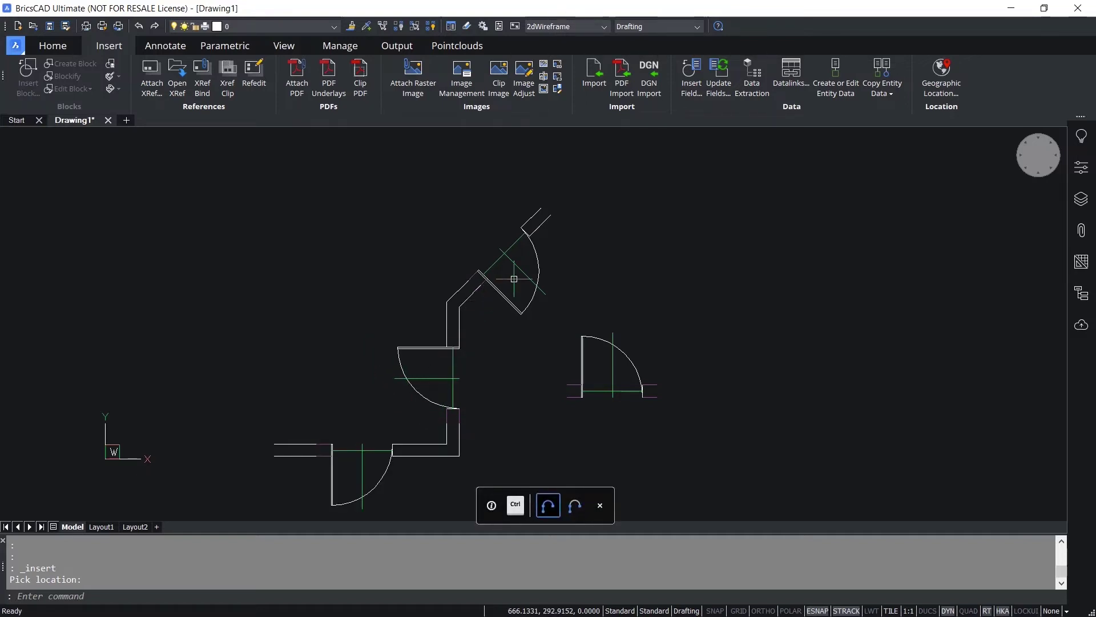
Turn off the FLIPLINES and REFERENCE_CURVES layers, then select the bottom door
click(1082, 201)
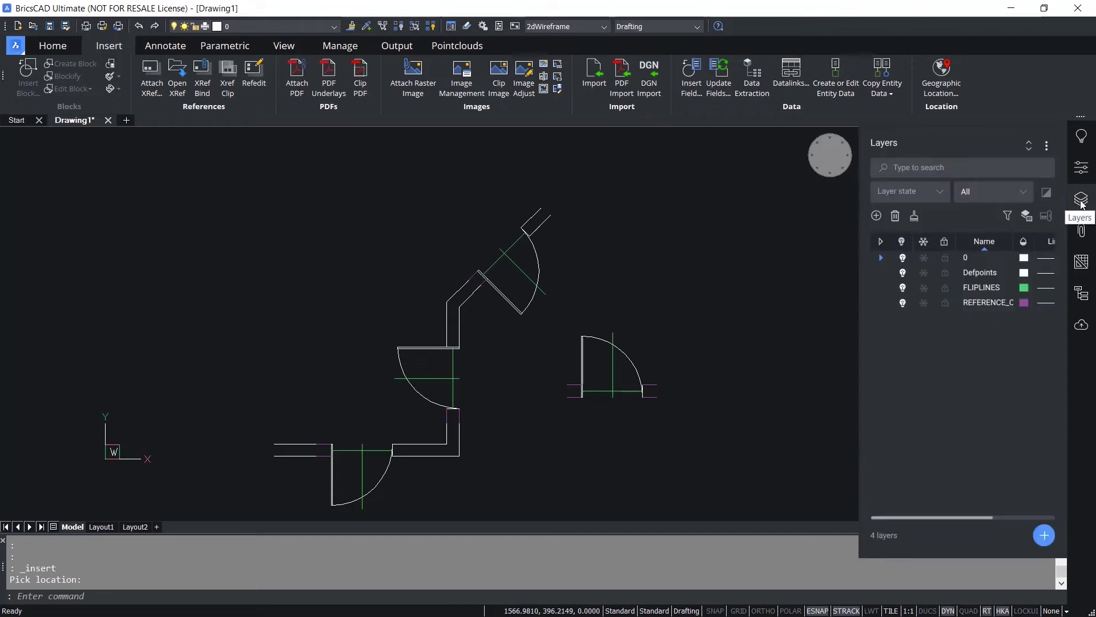
click(903, 288)
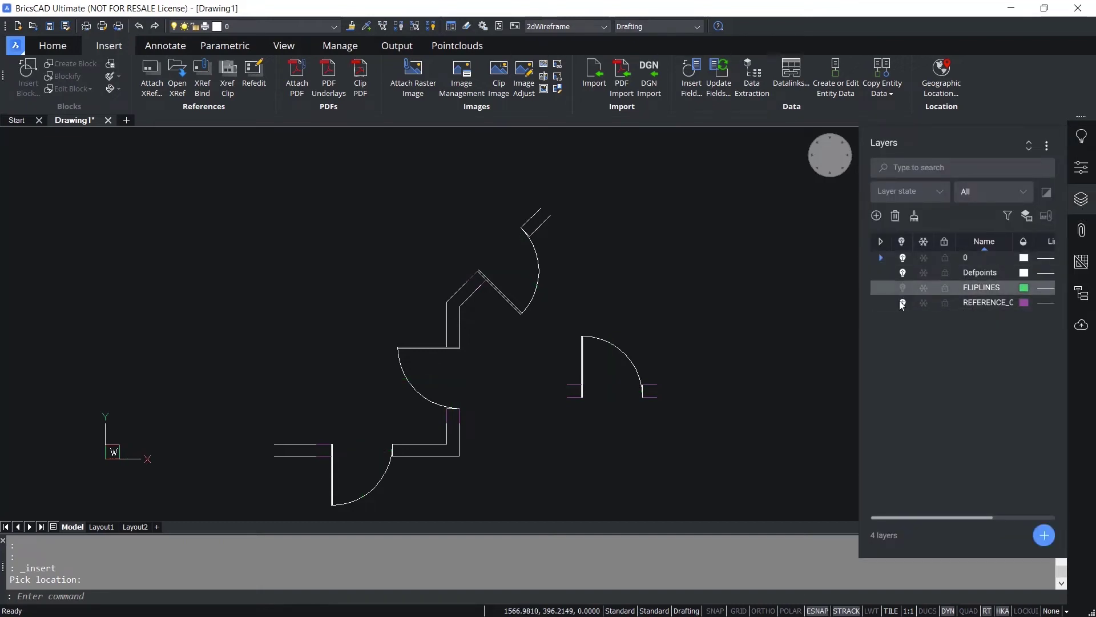
click(902, 304)
click(736, 435)
key(Escape)
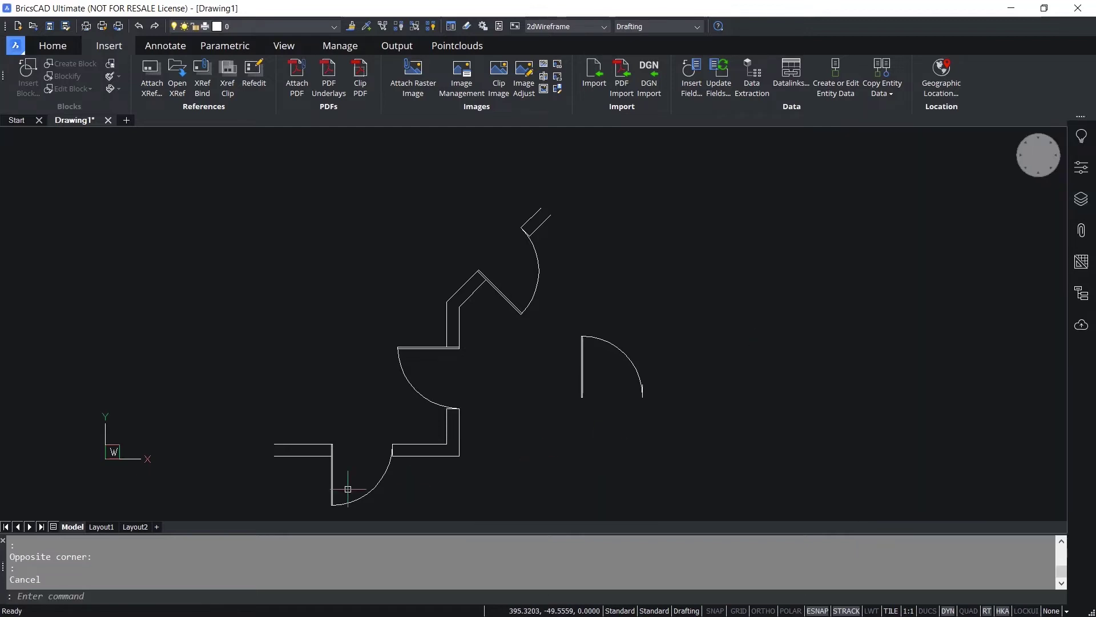
click(332, 471)
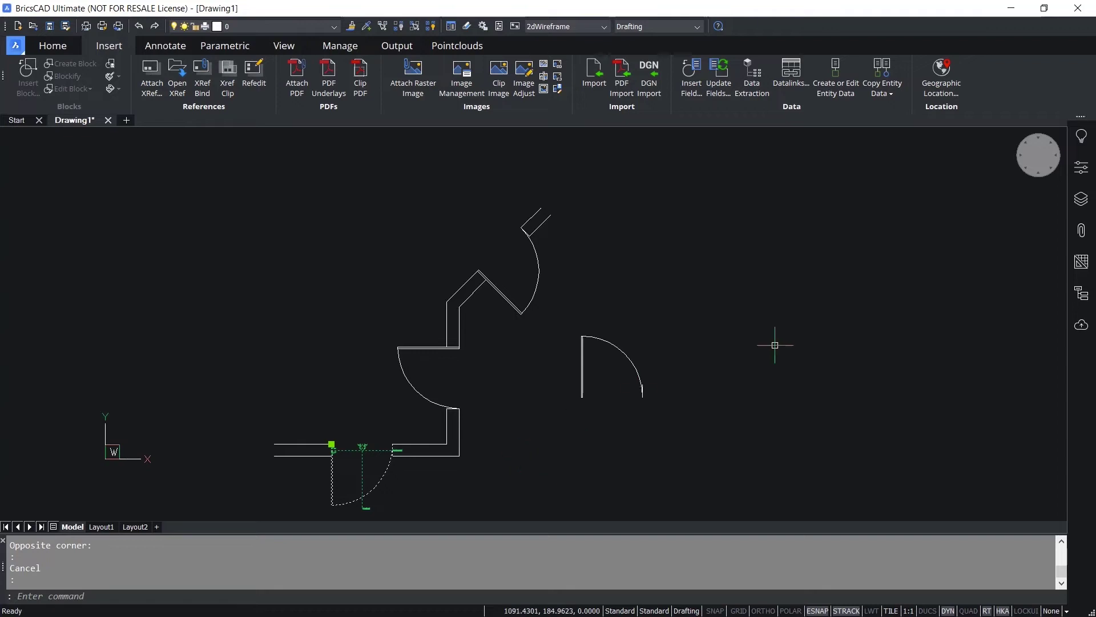
In Properties, flip the bottom door horizontally and vertically
click(1081, 167)
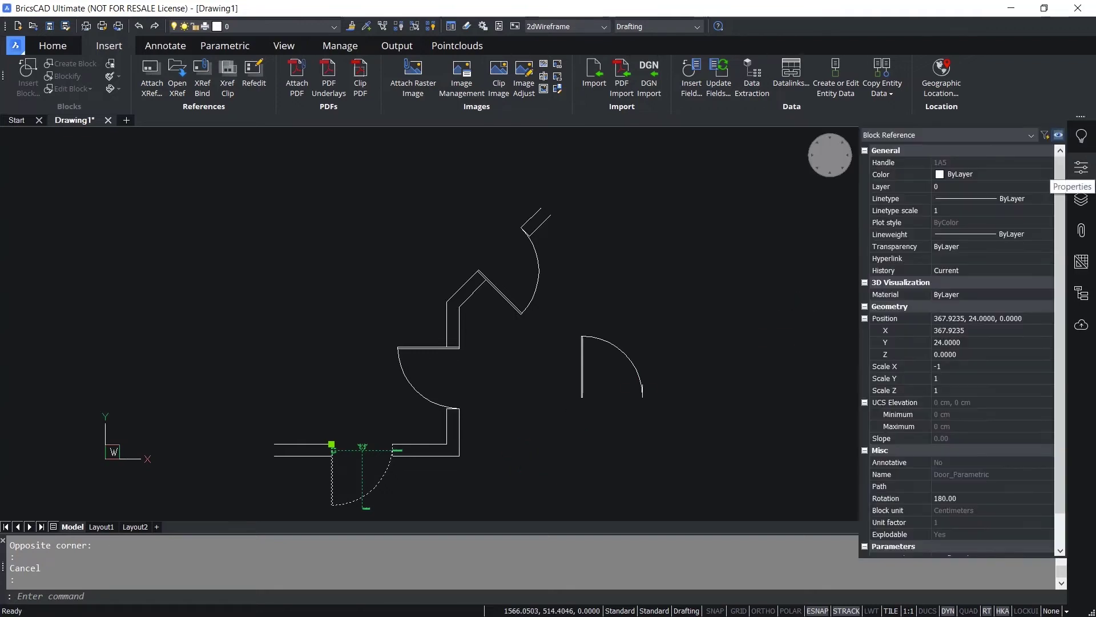
scroll(1057, 297, down, 1)
scroll(1057, 297, down, 1)
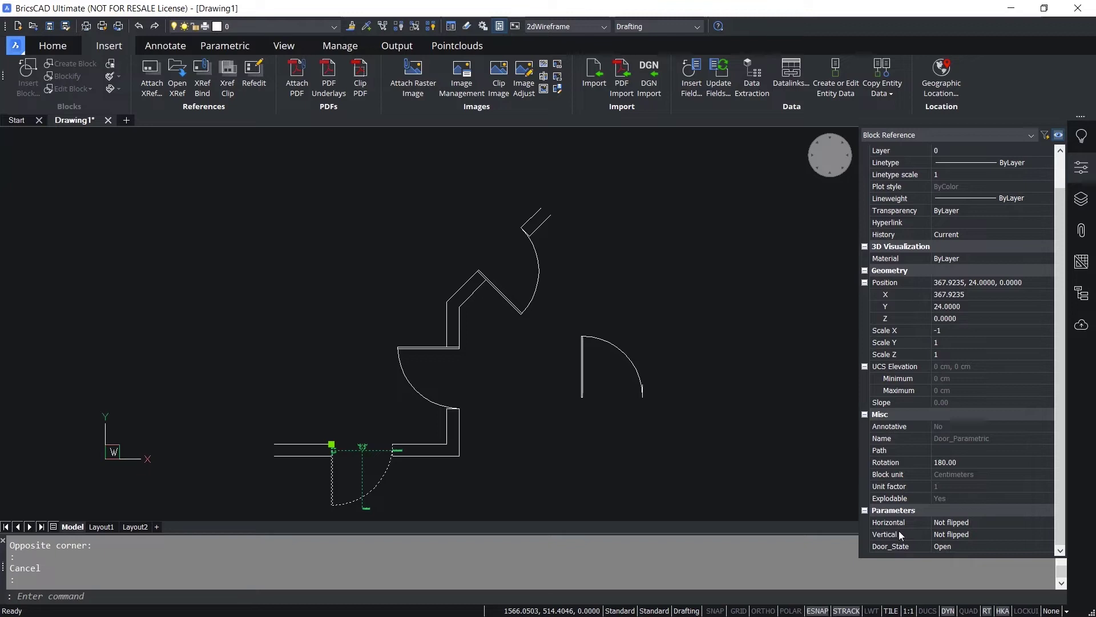
click(975, 517)
click(976, 517)
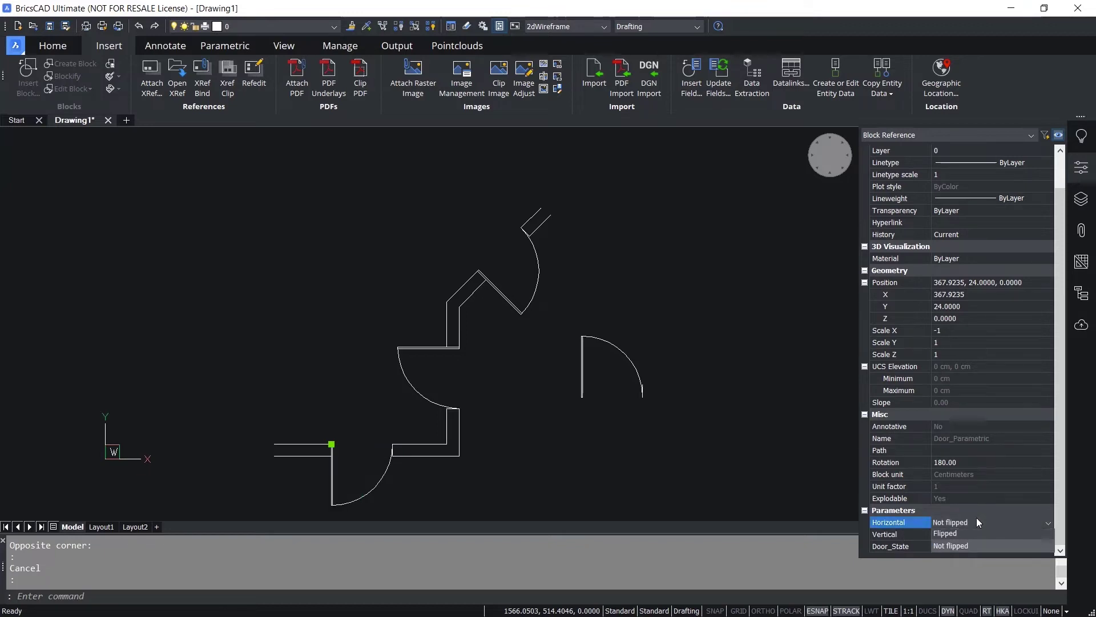
click(953, 534)
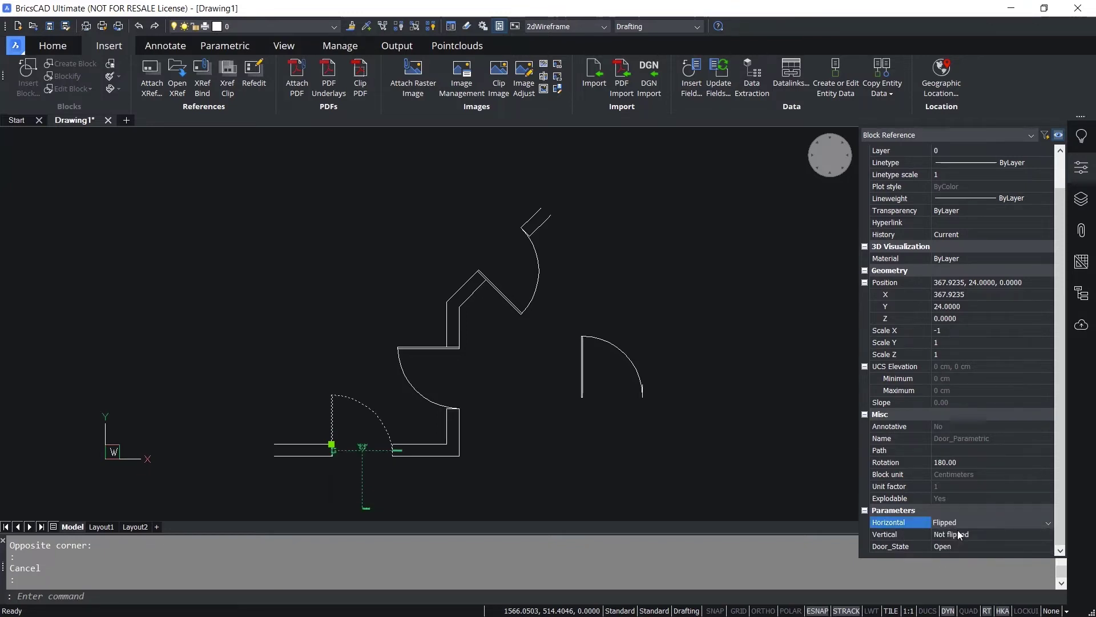
click(958, 536)
click(957, 537)
click(945, 547)
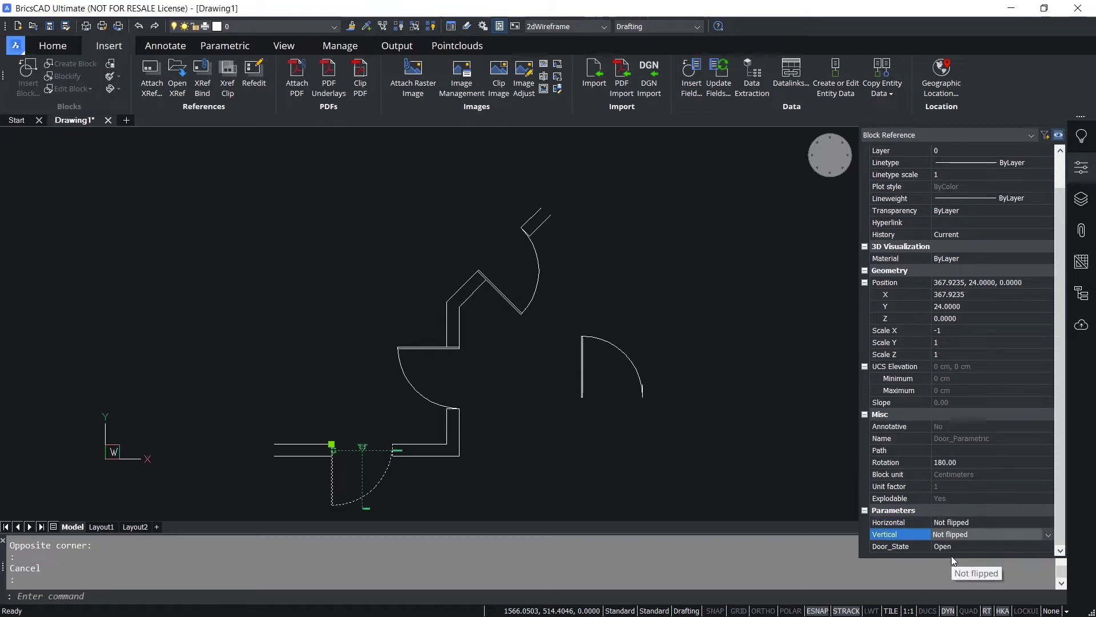
Set the bottom door's Door_State to Half Open, then back to Closed
click(951, 546)
click(950, 547)
click(951, 572)
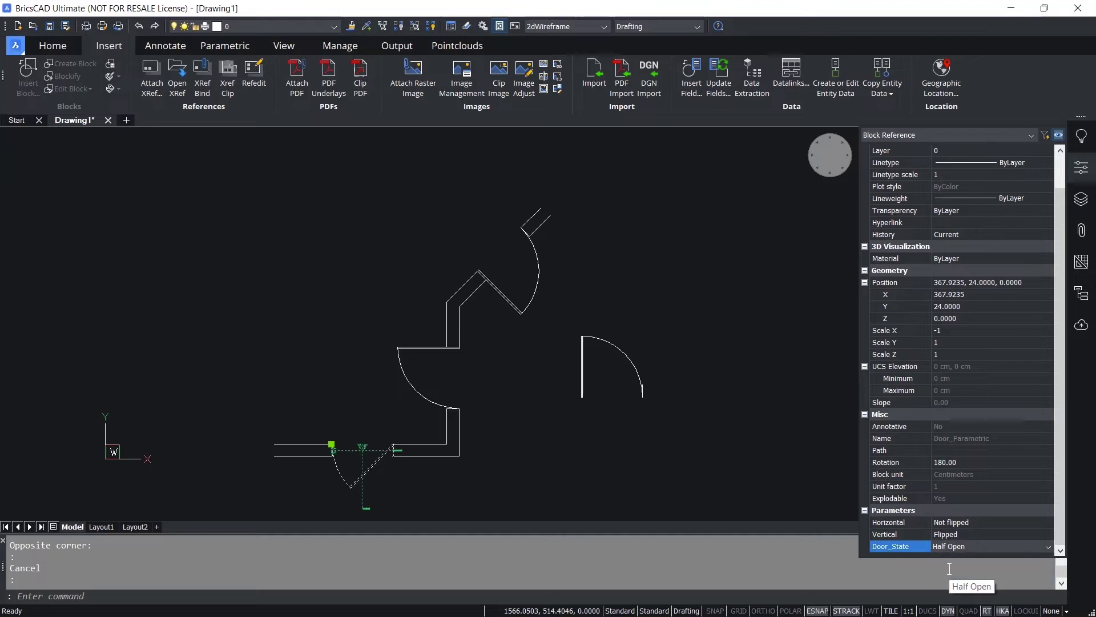
click(957, 548)
click(957, 548)
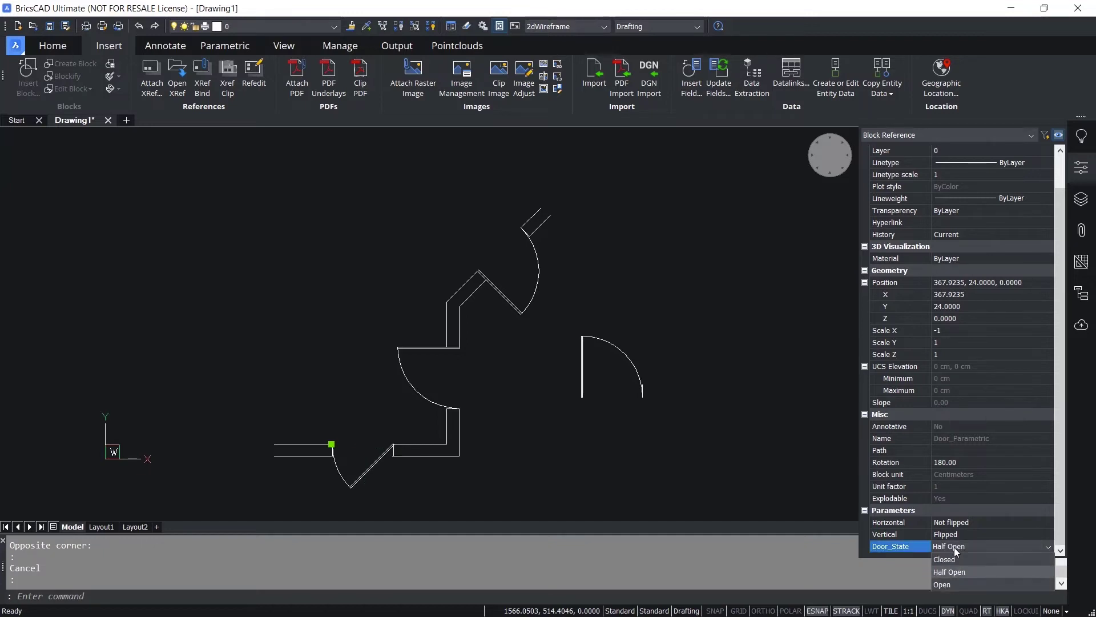
click(953, 559)
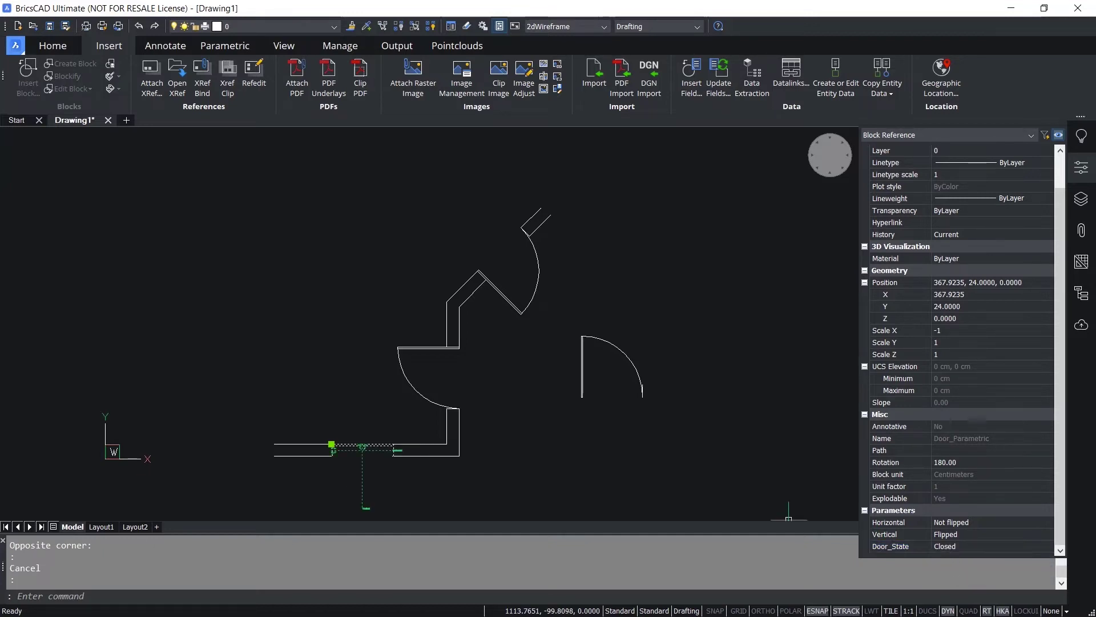
Add the vertical-wall and diagonal-wall doors to the selection and set all three to Half Open
click(423, 395)
click(509, 296)
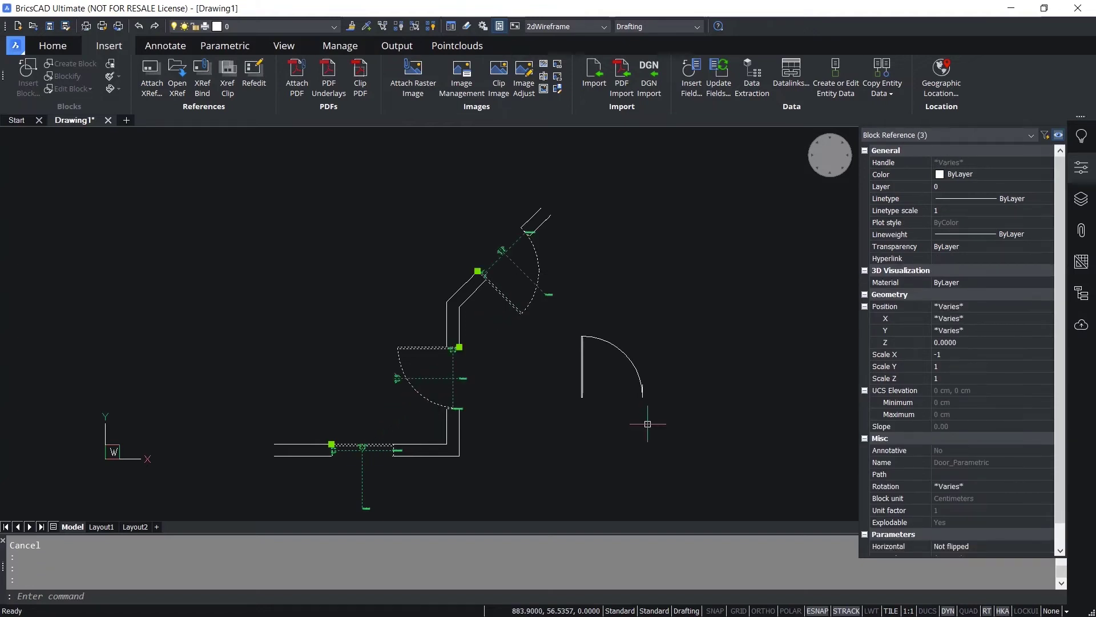
click(1063, 425)
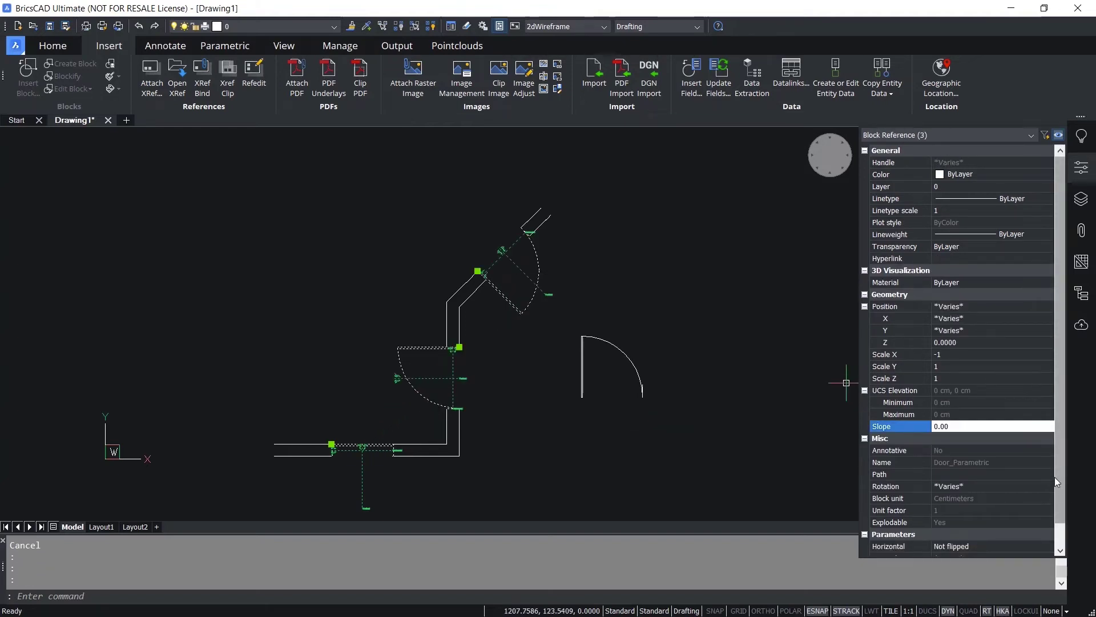
scroll(1059, 487, down, 1)
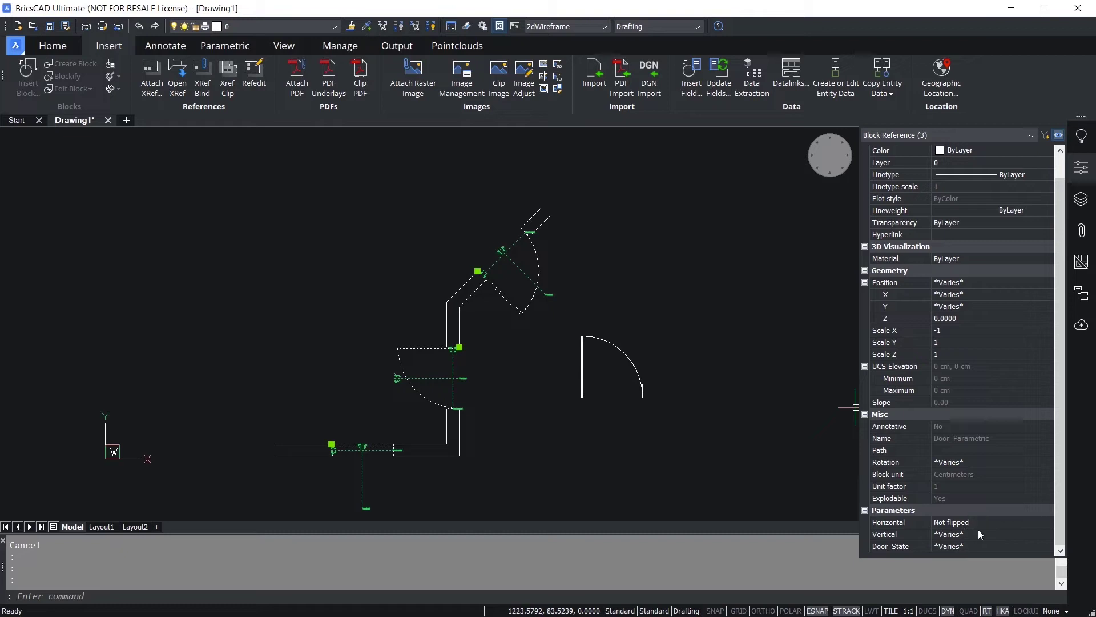
click(992, 541)
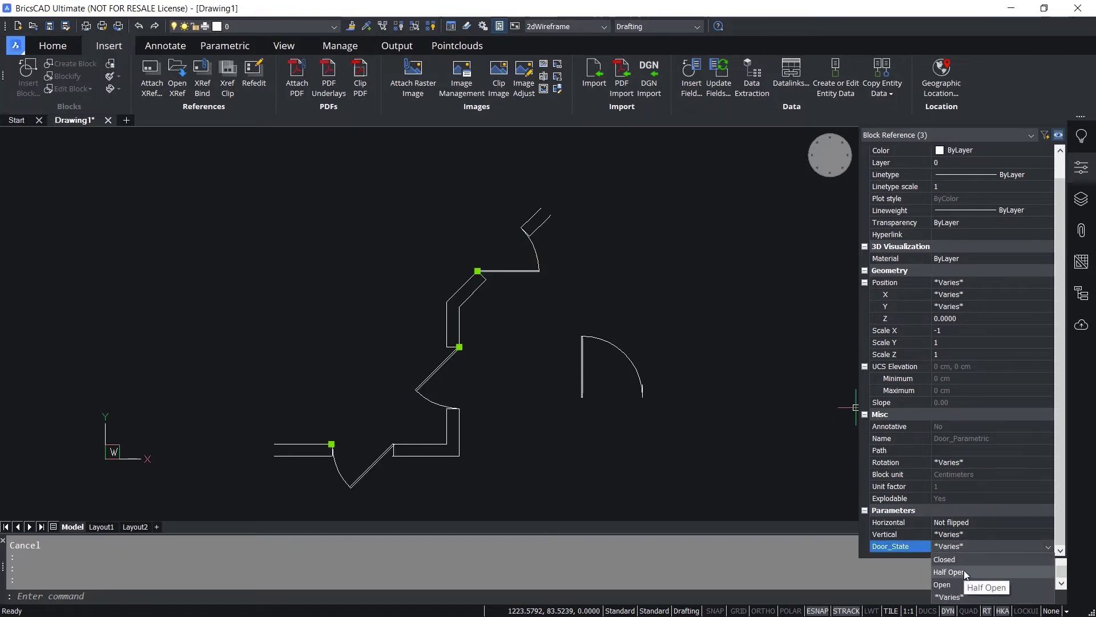
click(964, 571)
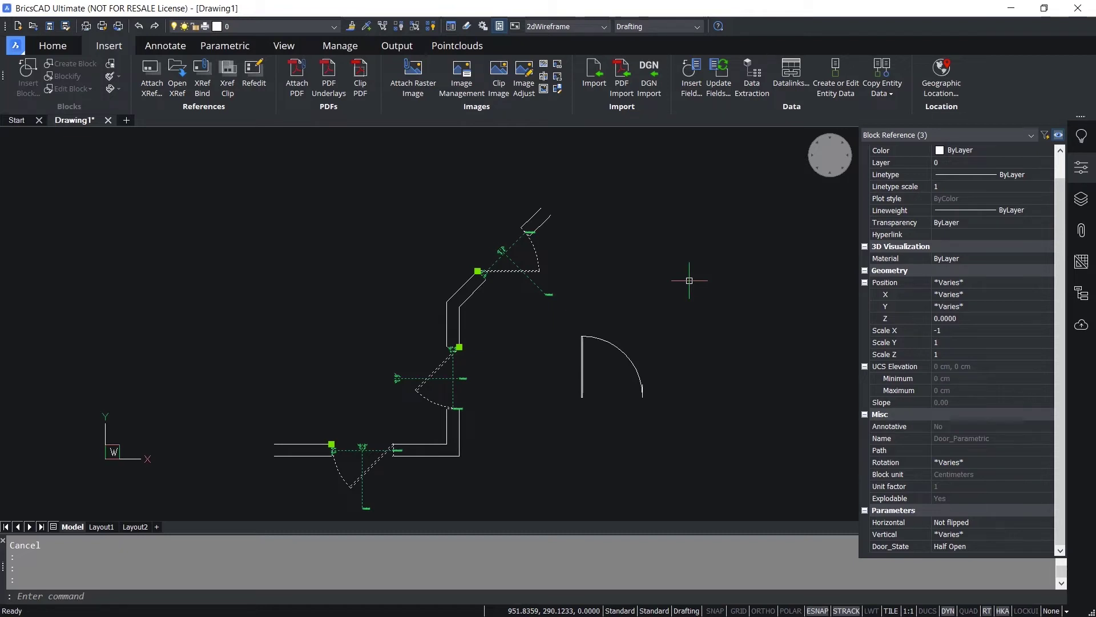
Create block 'Door Parametric' from the door and wall lines, base point 4.45, 8.5
key(Escape)
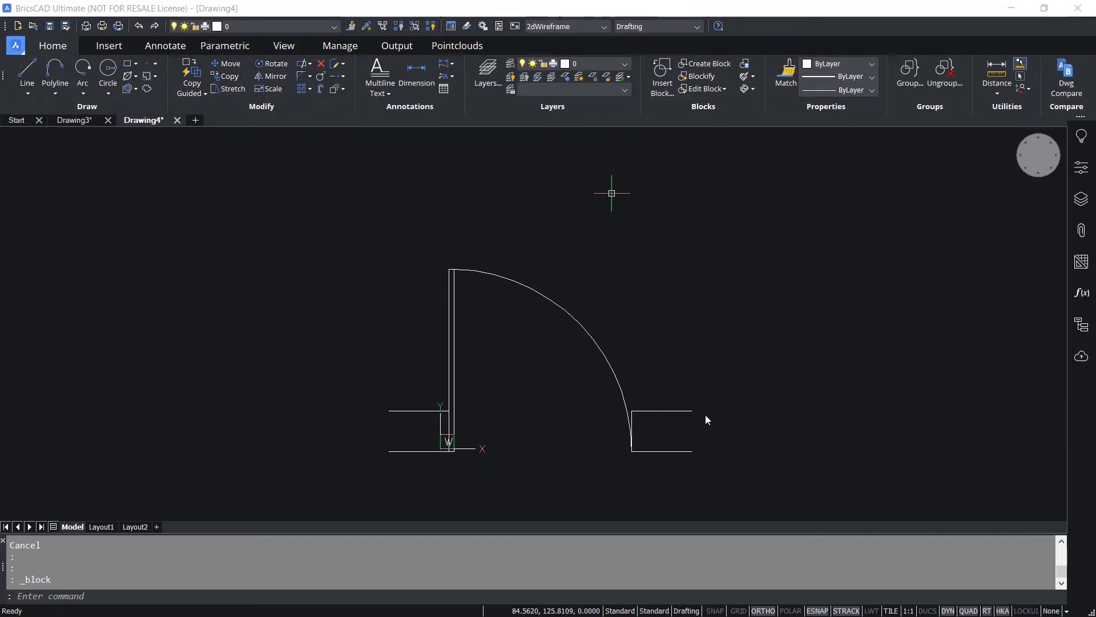
click(664, 285)
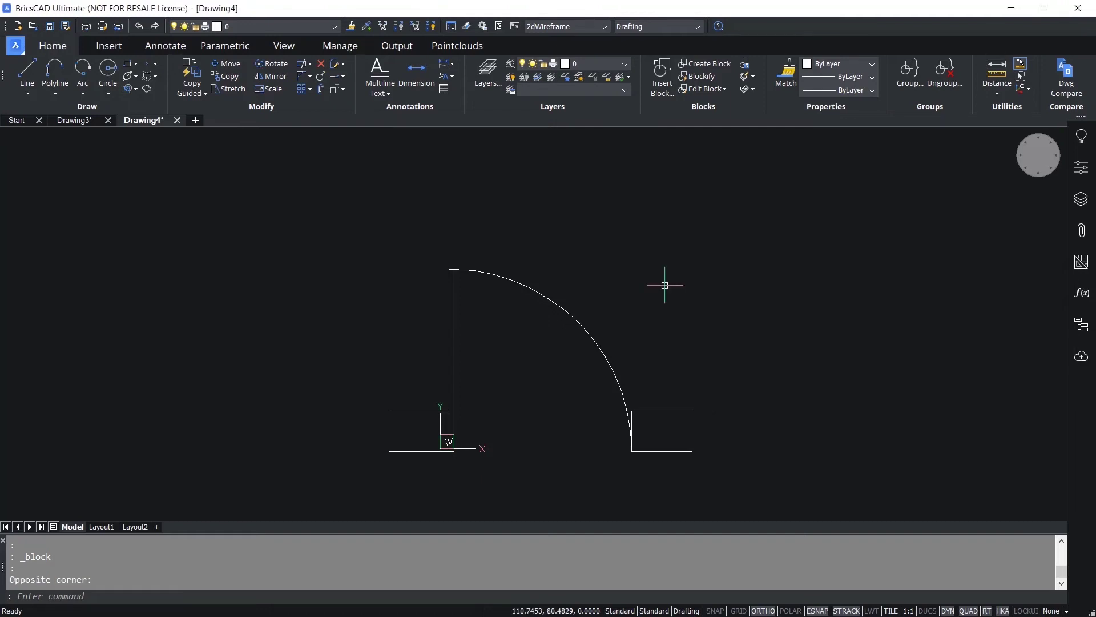
click(109, 46)
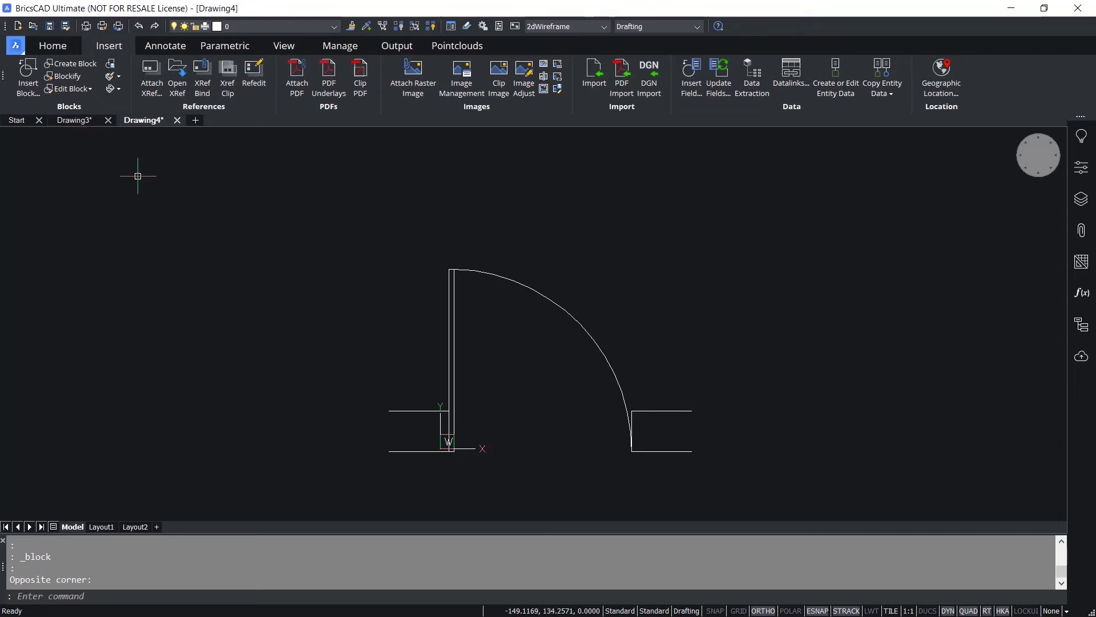
click(71, 64)
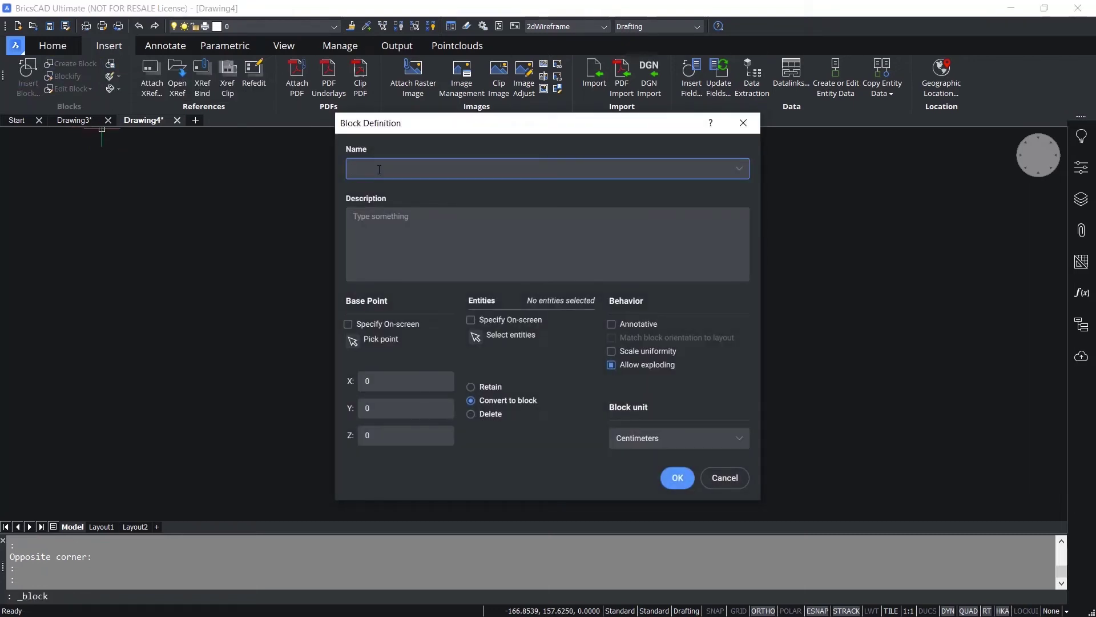
text(Door Para)
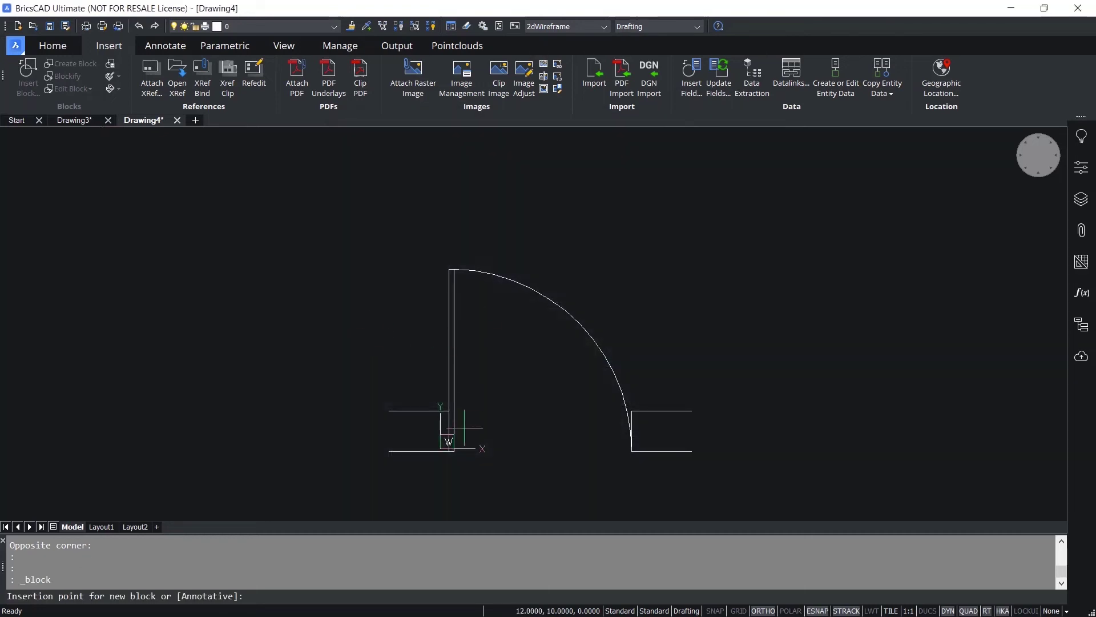
click(445, 434)
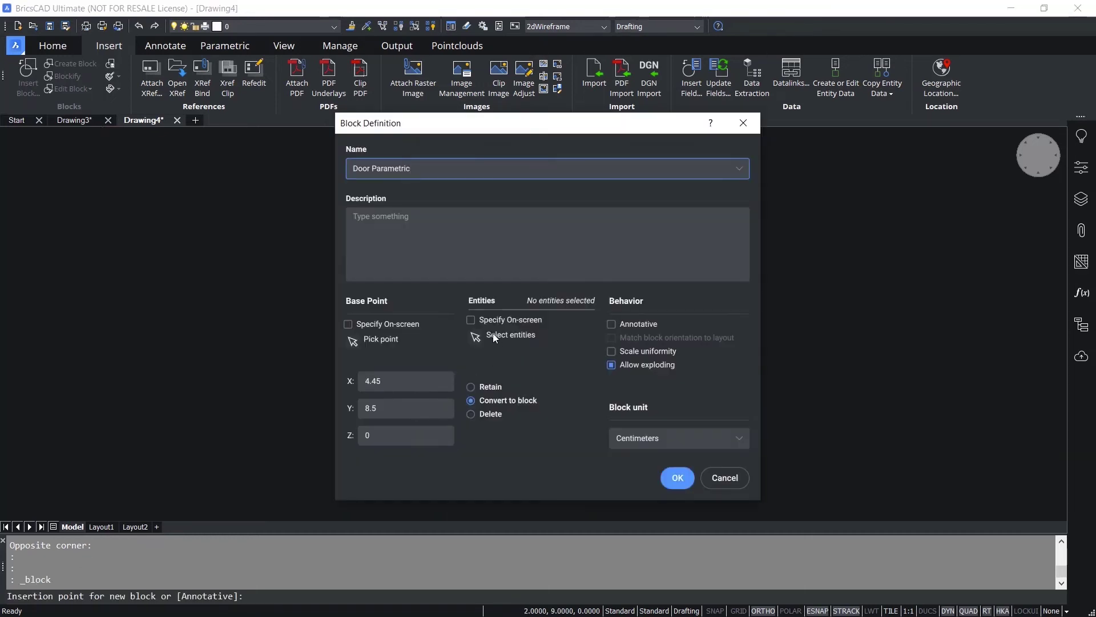
click(474, 337)
click(710, 232)
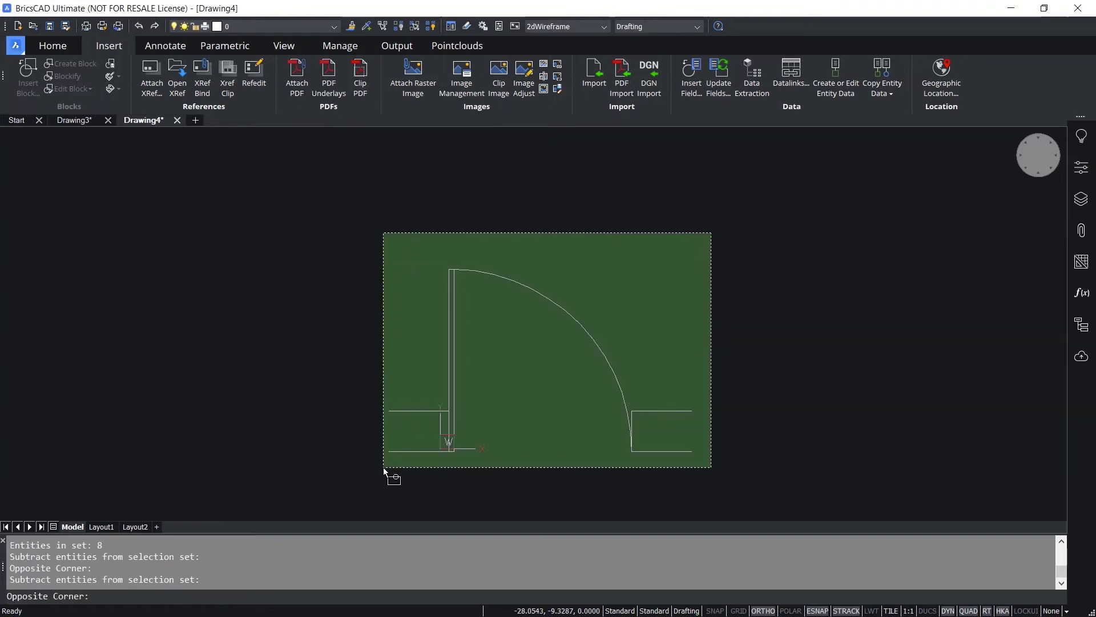
click(341, 499)
key(Return)
click(677, 478)
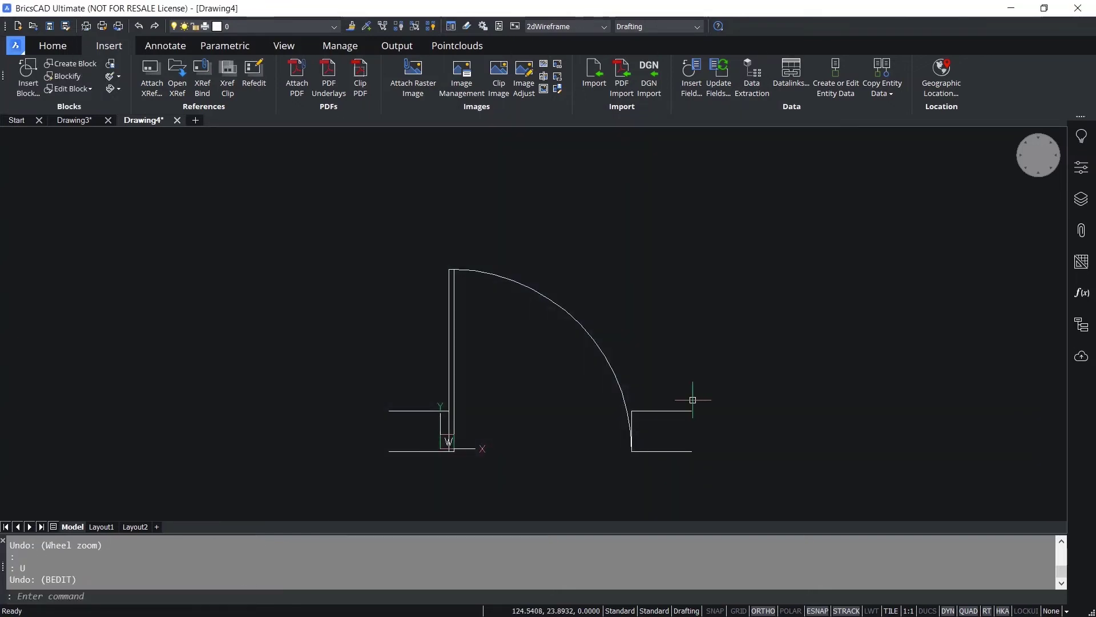
Open the Door Parametric block in the block editor
double_click(666, 412)
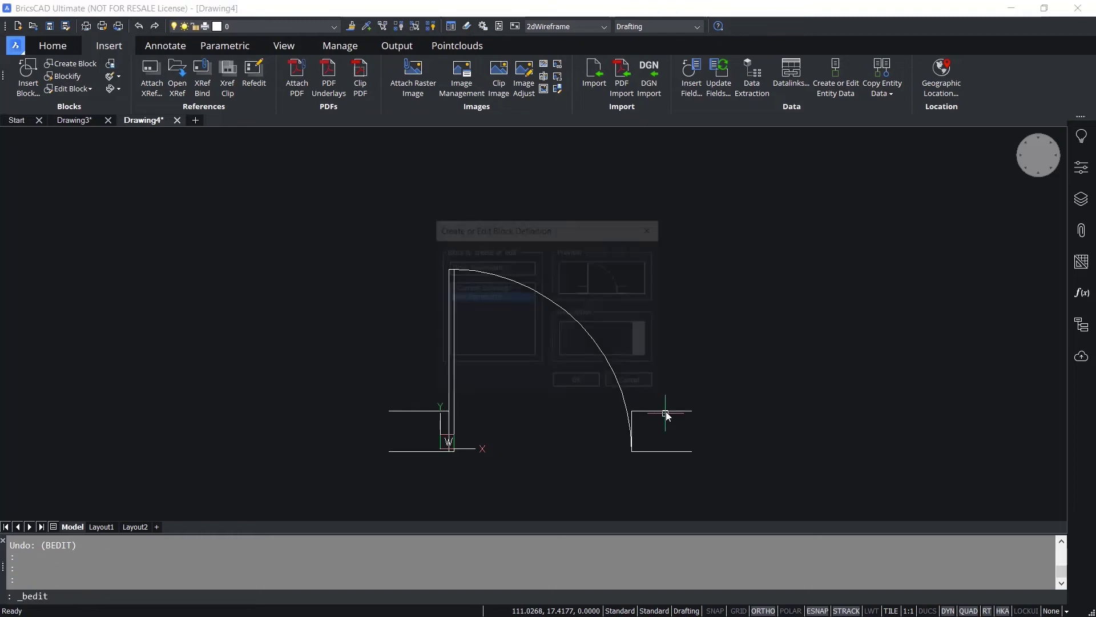
click(597, 386)
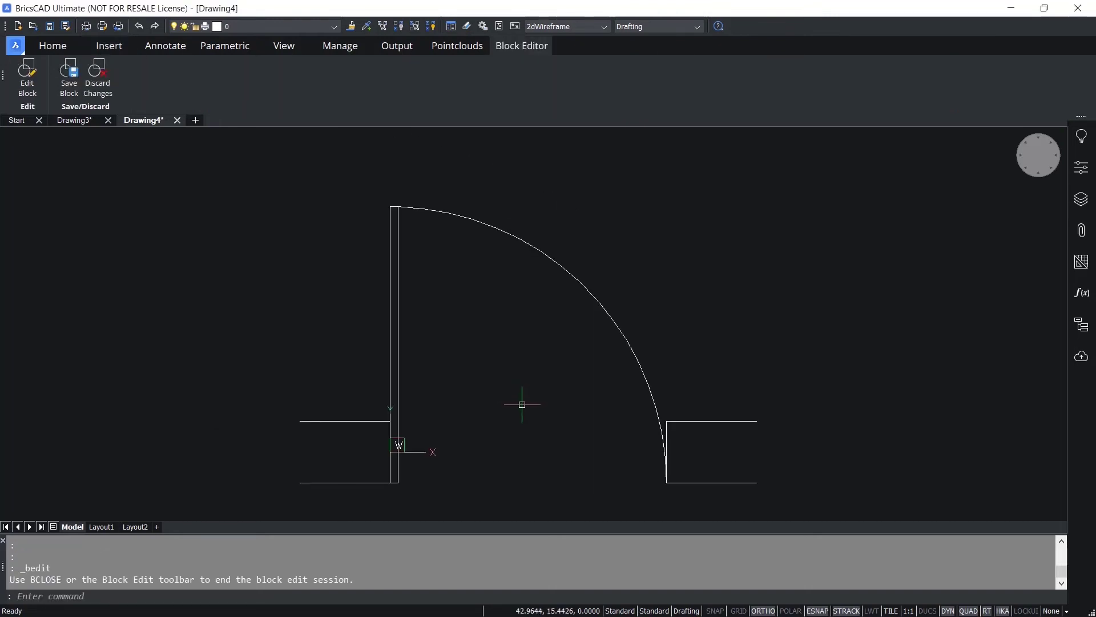
scroll(492, 399, down, 1)
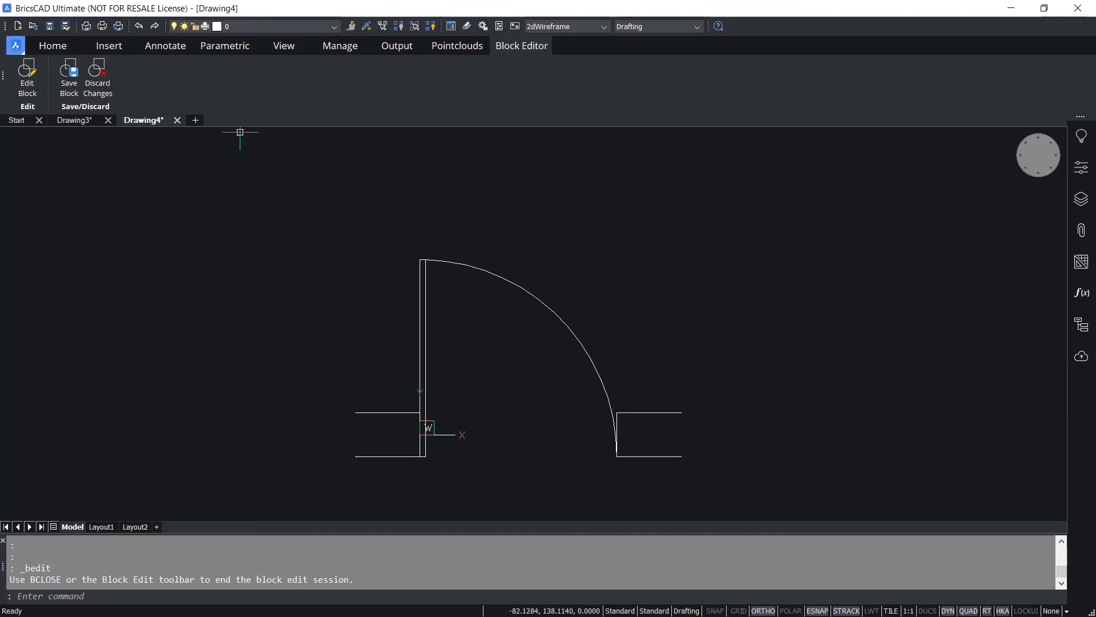
Turn the two left and two right wall lines into parametrized reference curves
click(232, 48)
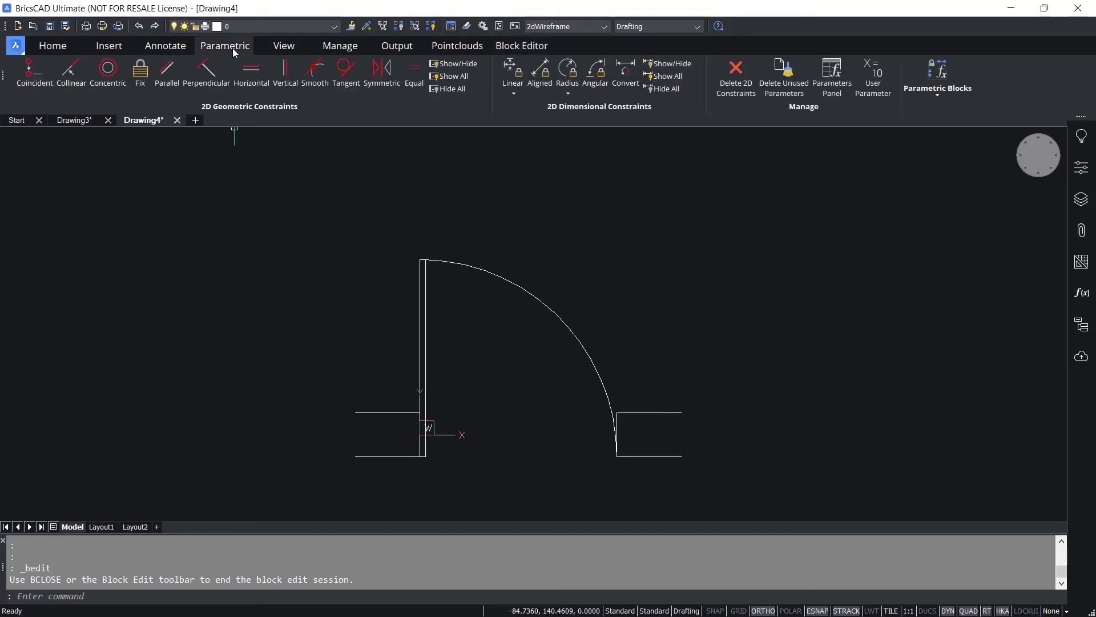
click(937, 95)
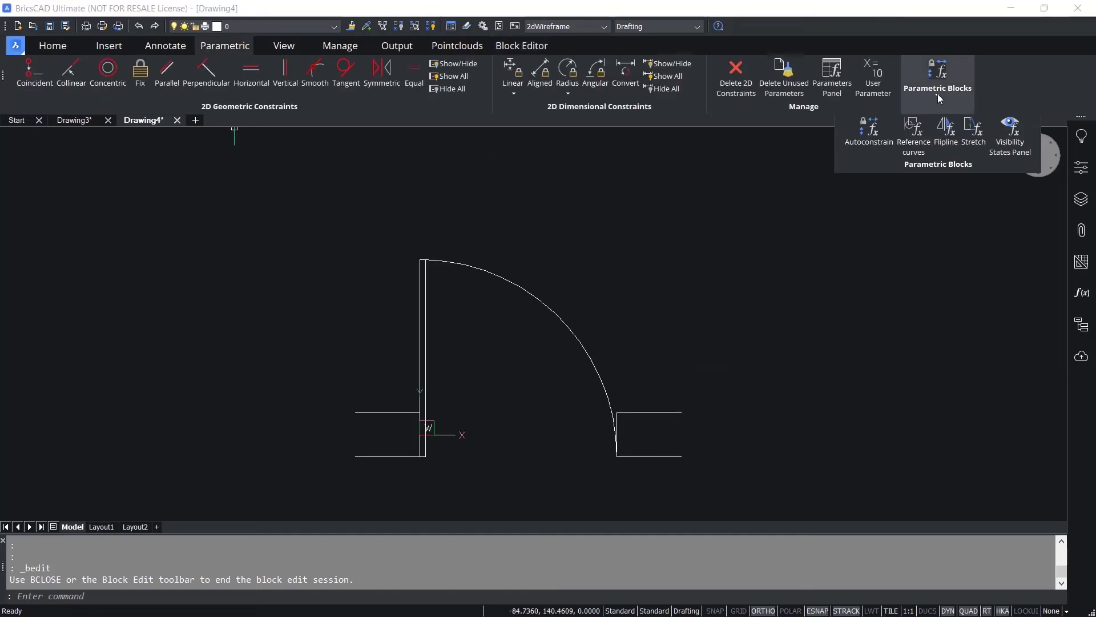
click(913, 130)
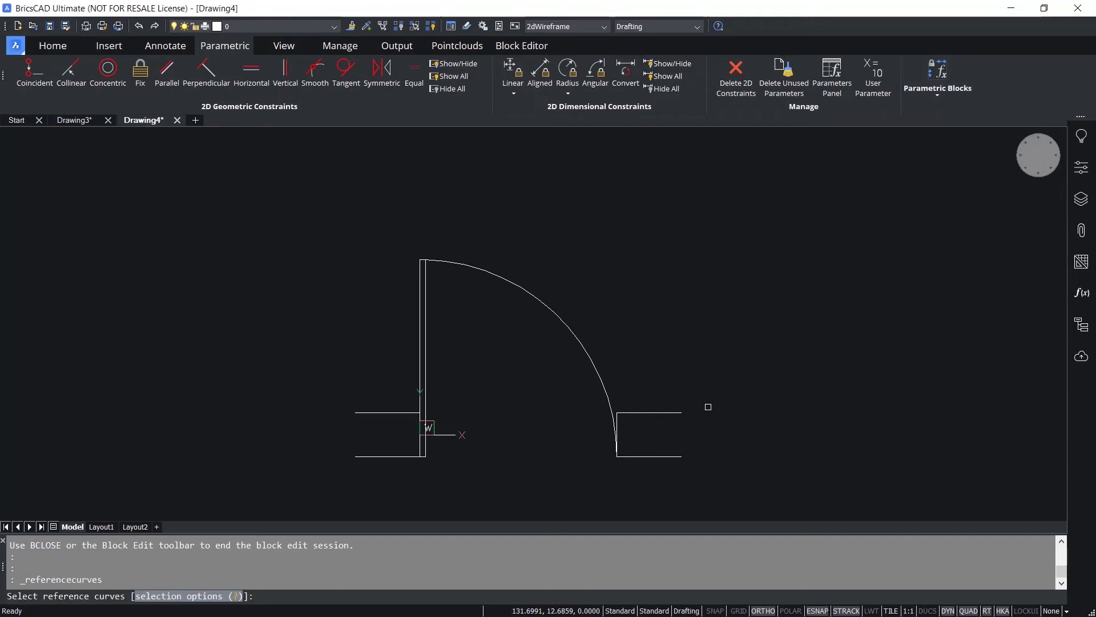
click(724, 373)
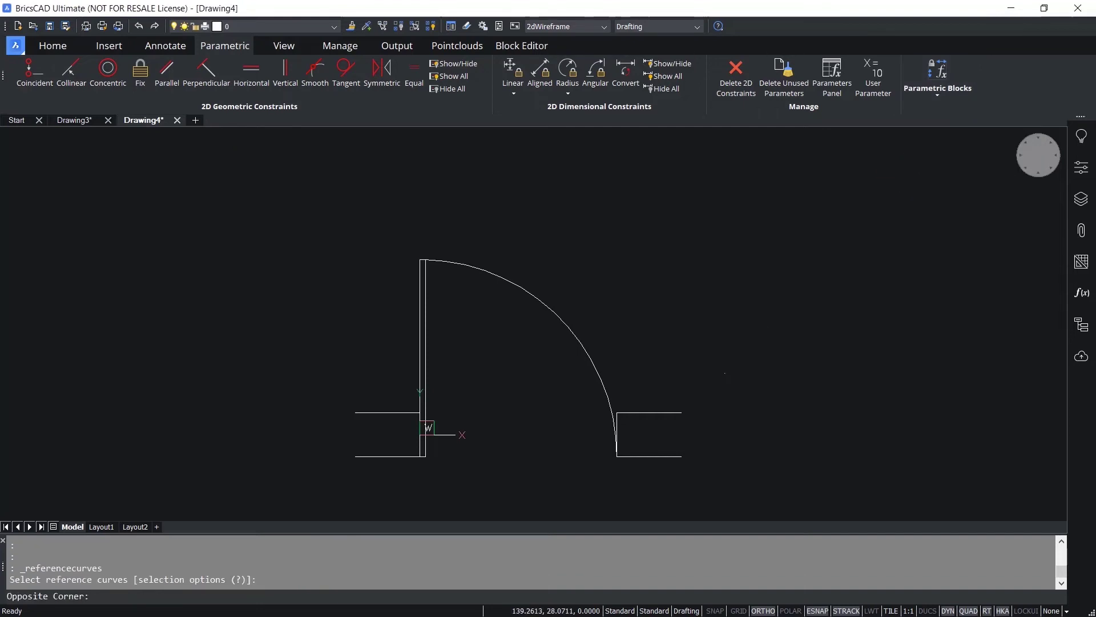
click(647, 475)
click(399, 378)
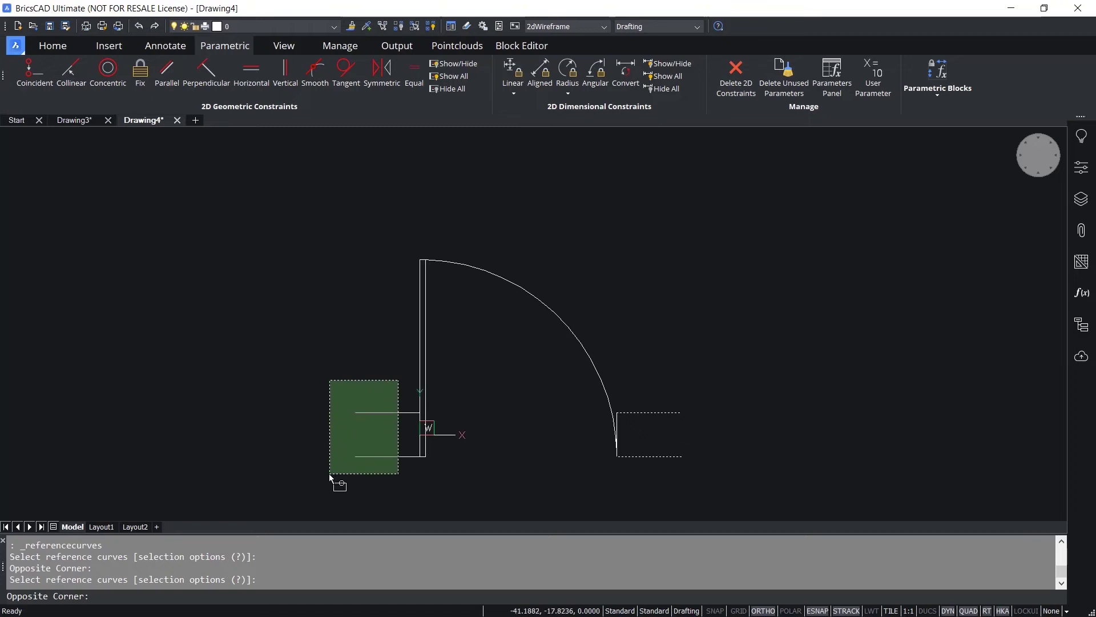
click(328, 477)
key(Return)
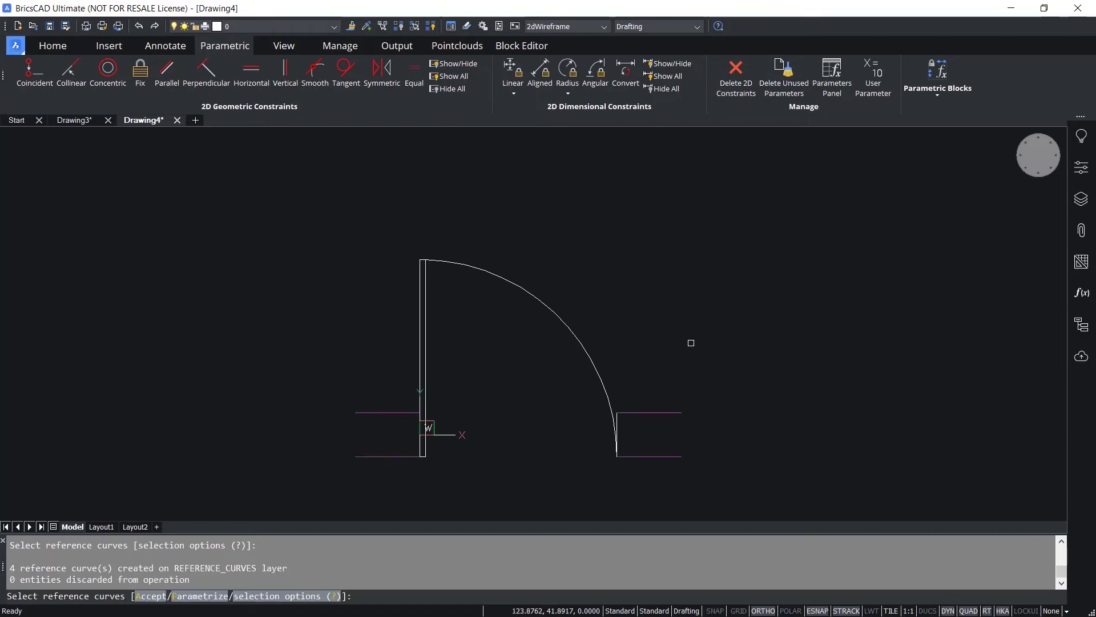
click(201, 596)
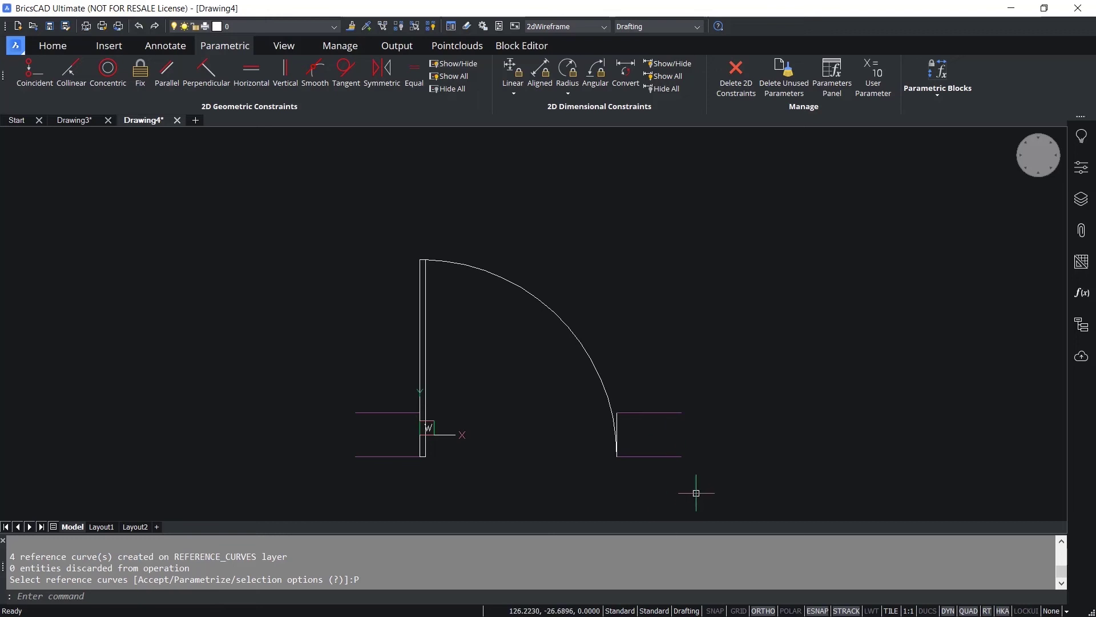
key(F1)
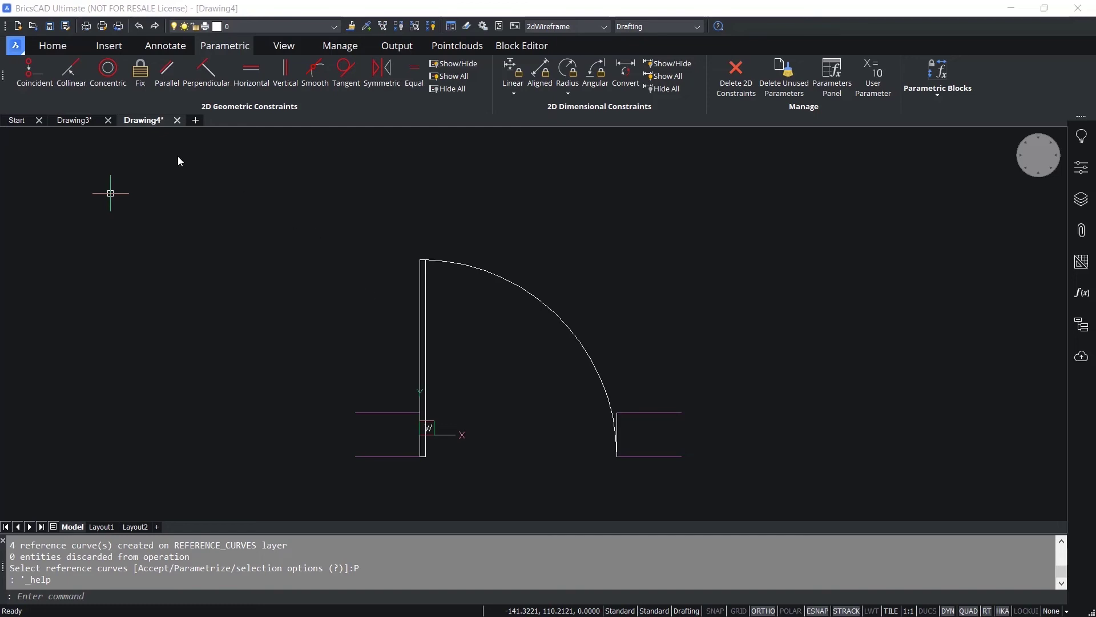
Start the Coincident constraint command from the Parametric tab
click(32, 71)
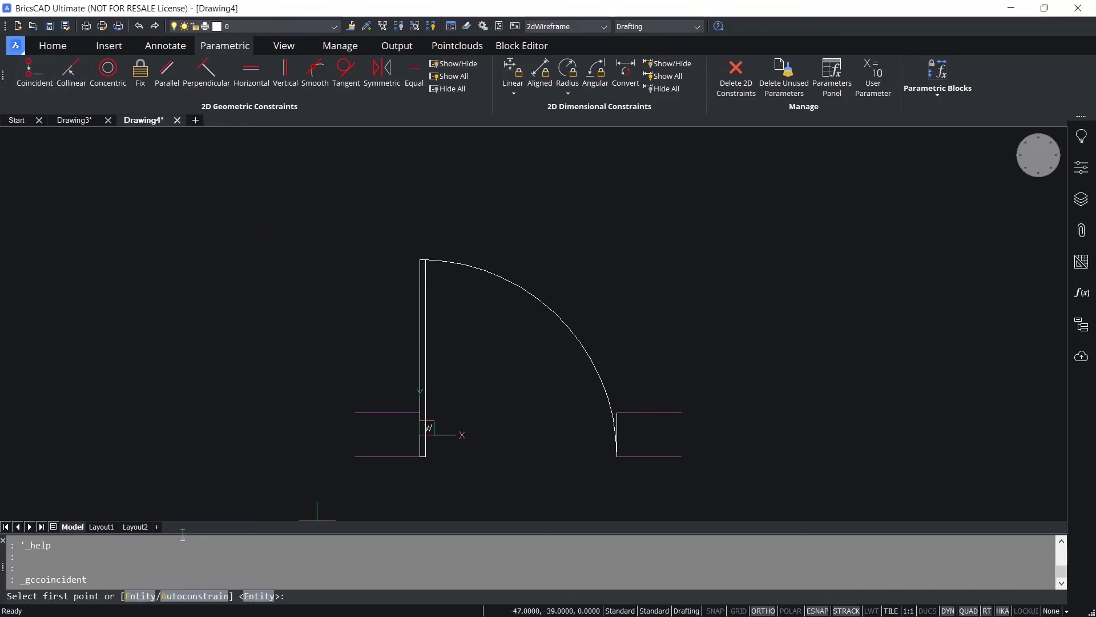
Autoconstrain all 8 door and wall entities, adding seven coincident constraints
click(188, 597)
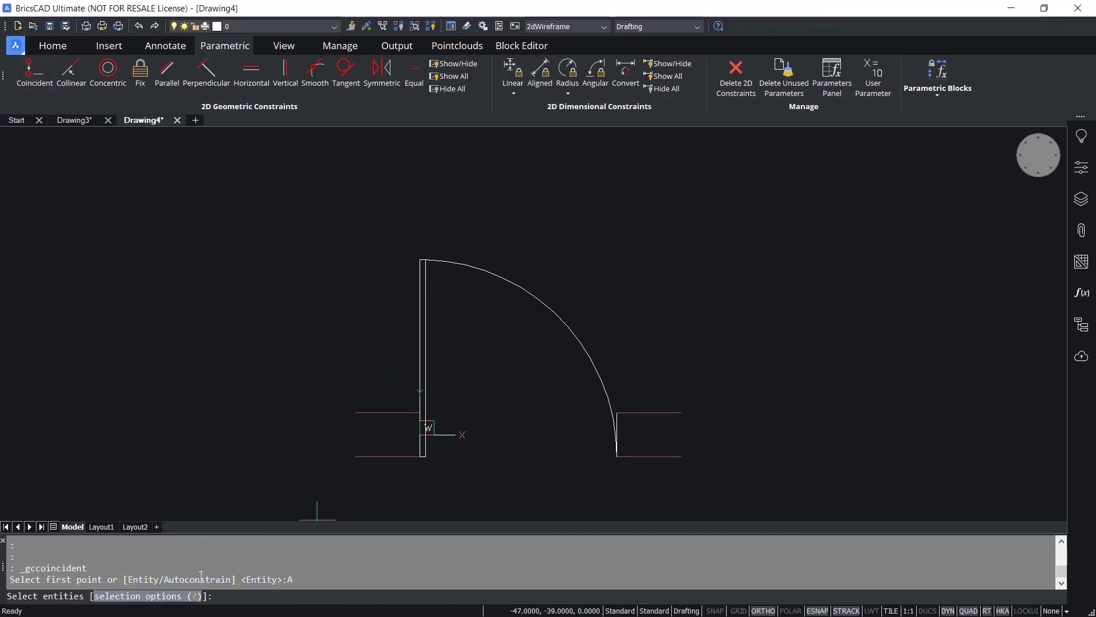
click(710, 229)
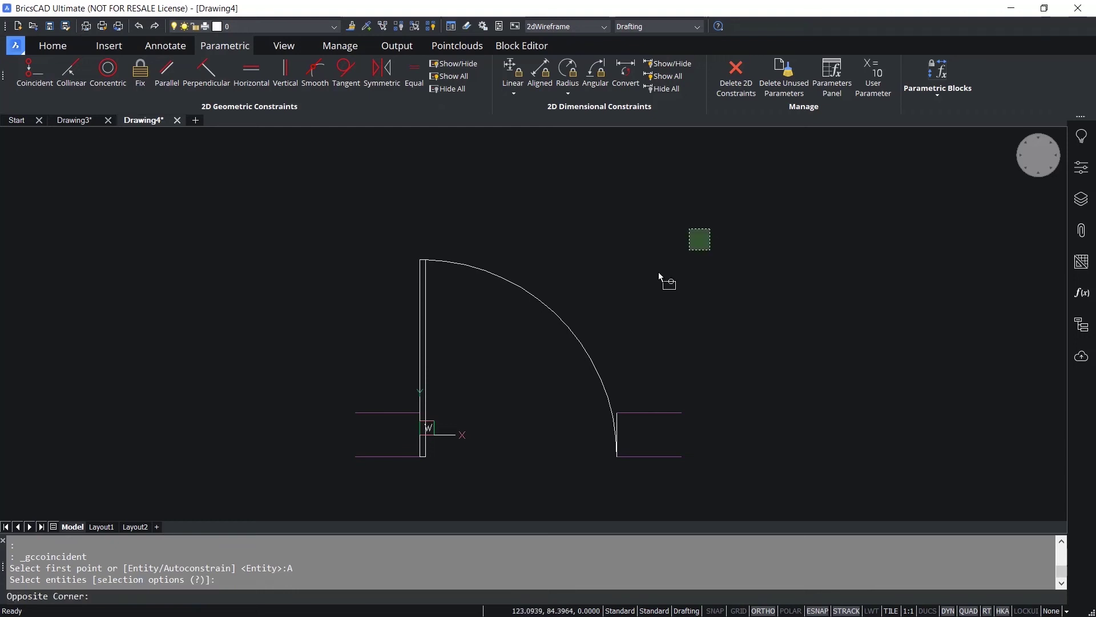
click(308, 500)
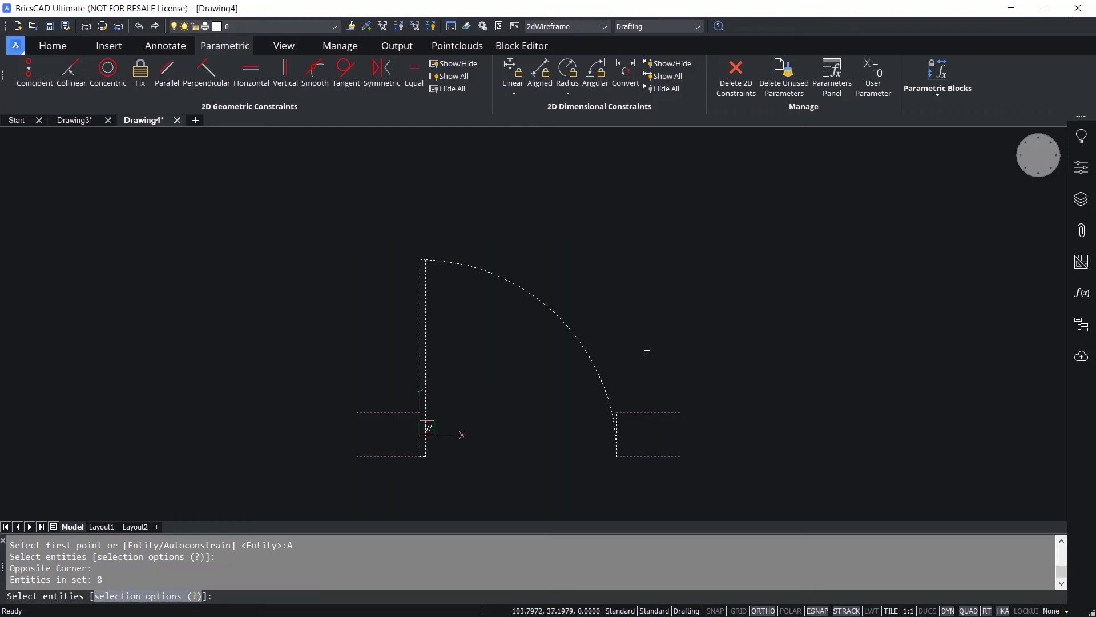
key(Return)
scroll(415, 509, up, 2)
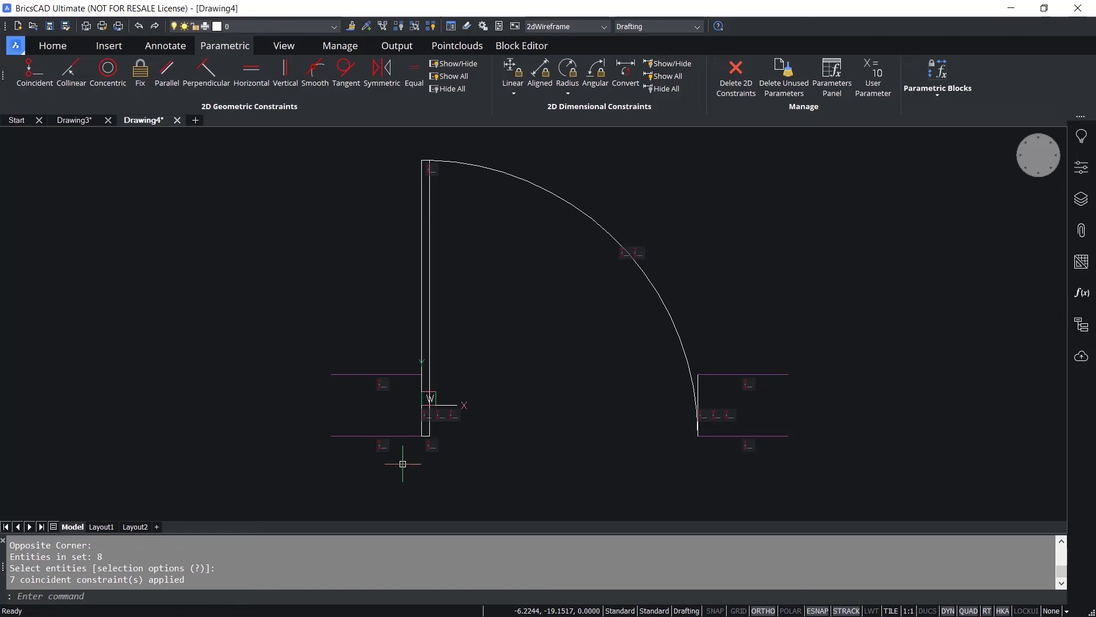
scroll(403, 461, up, 2)
scroll(403, 456, down, 4)
scroll(480, 444, up, 2)
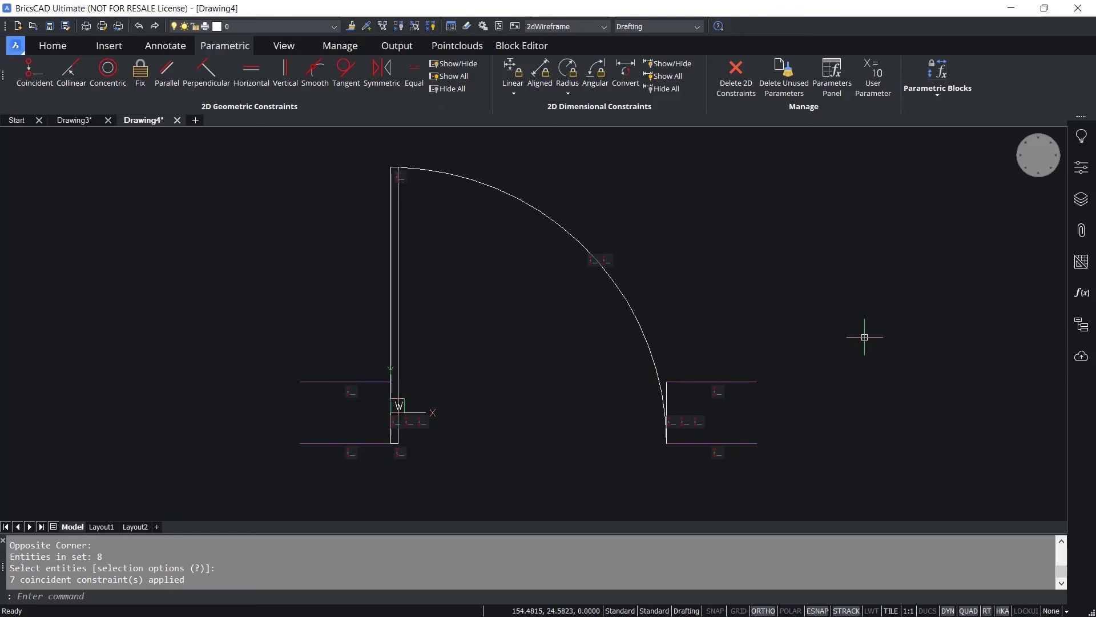
click(513, 48)
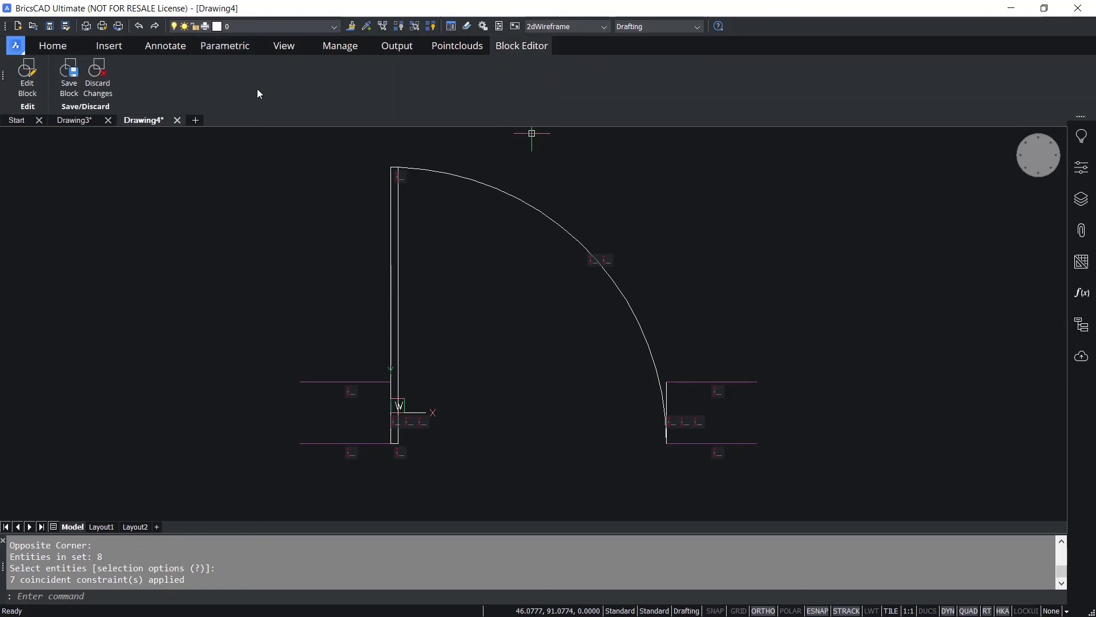
Save the block edits, then insert Door Parametric into the first snapped wall opening
click(74, 96)
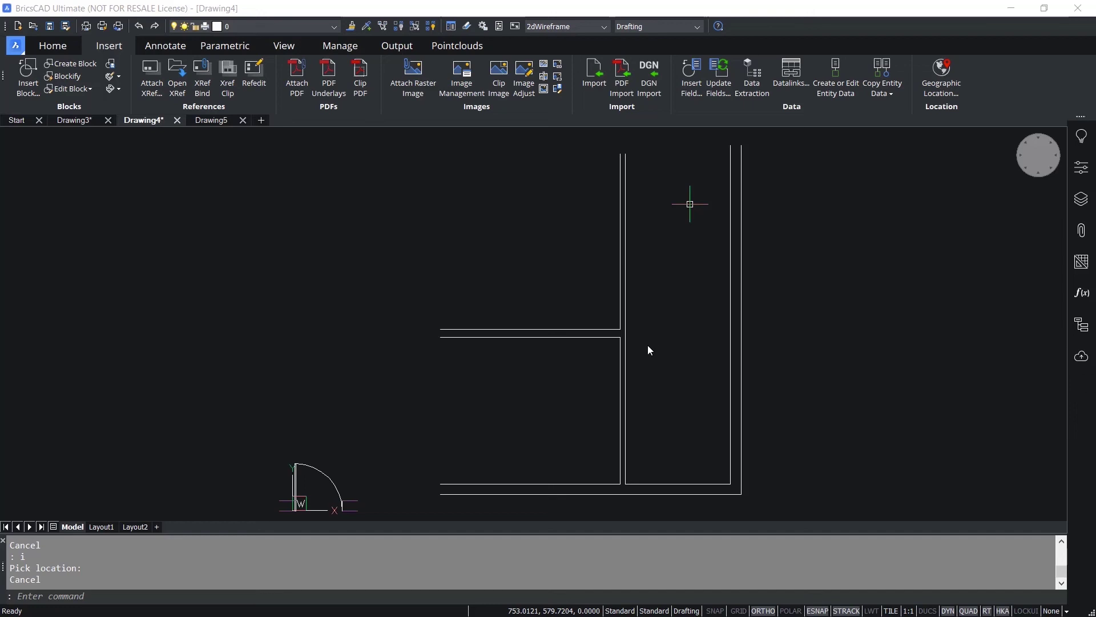
mouse_move(672, 442)
middle_down()
mouse_move(653, 413)
mouse_move(649, 363)
middle_up()
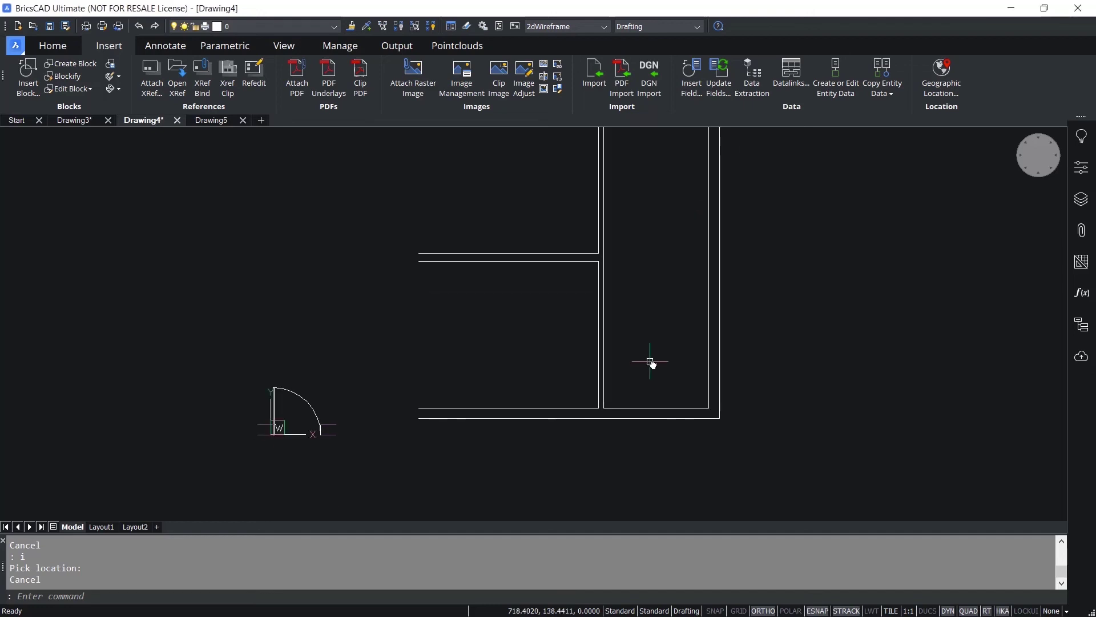
click(29, 80)
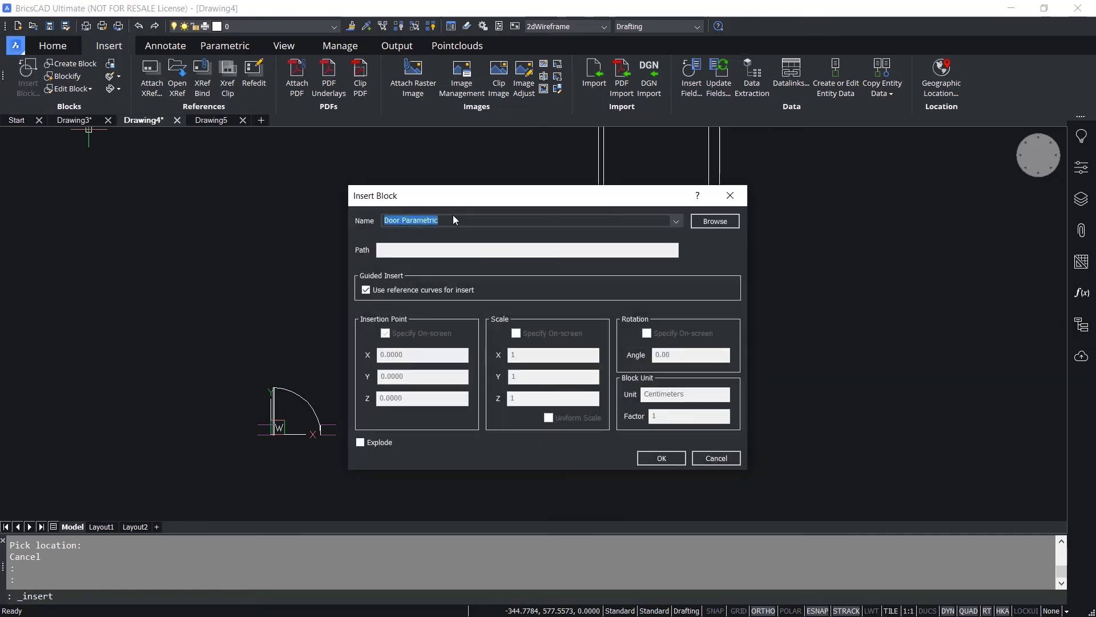
click(671, 460)
scroll(606, 365, up, 2)
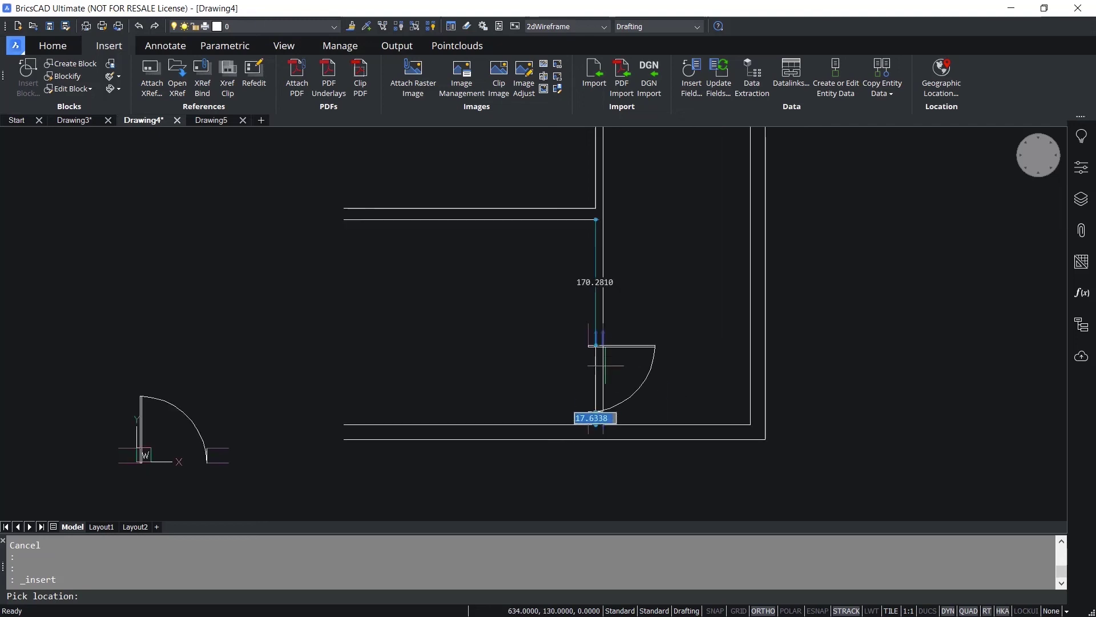
scroll(650, 406, up, 3)
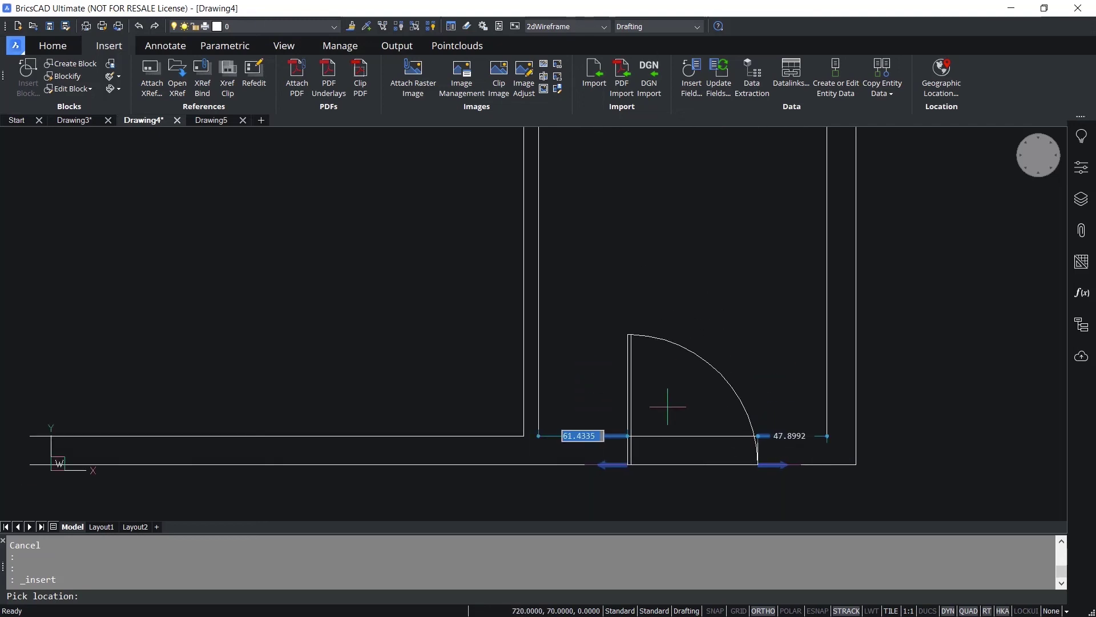
scroll(667, 406, down, 3)
click(668, 407)
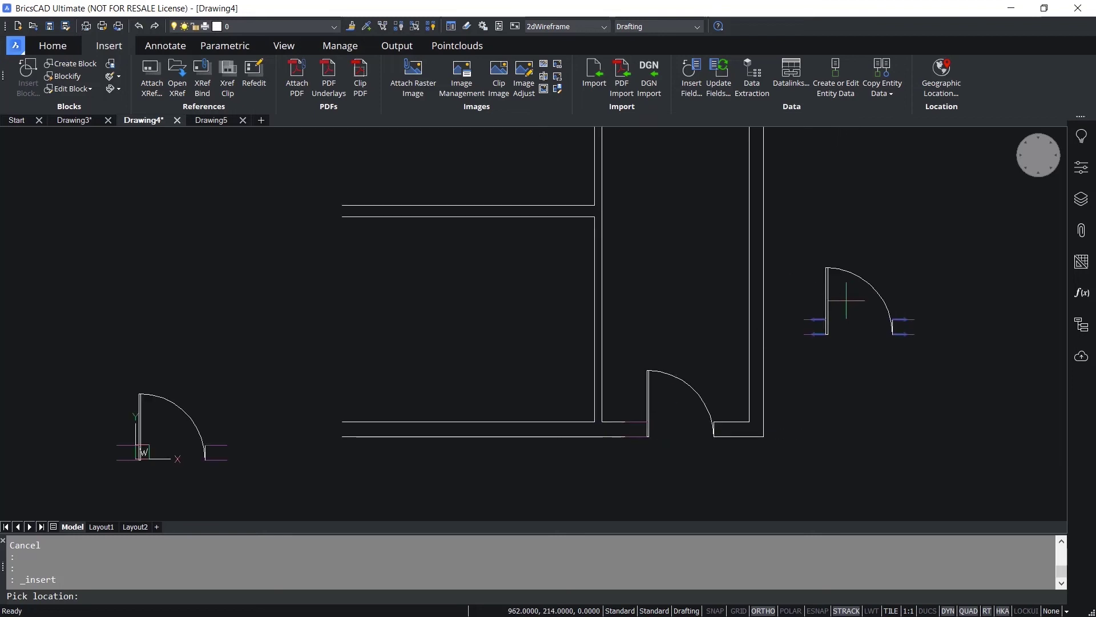
Place more doors in the lower wall, the right vertical wall and the upper vertical wall
click(442, 421)
middle_drag(764, 220, 807, 305)
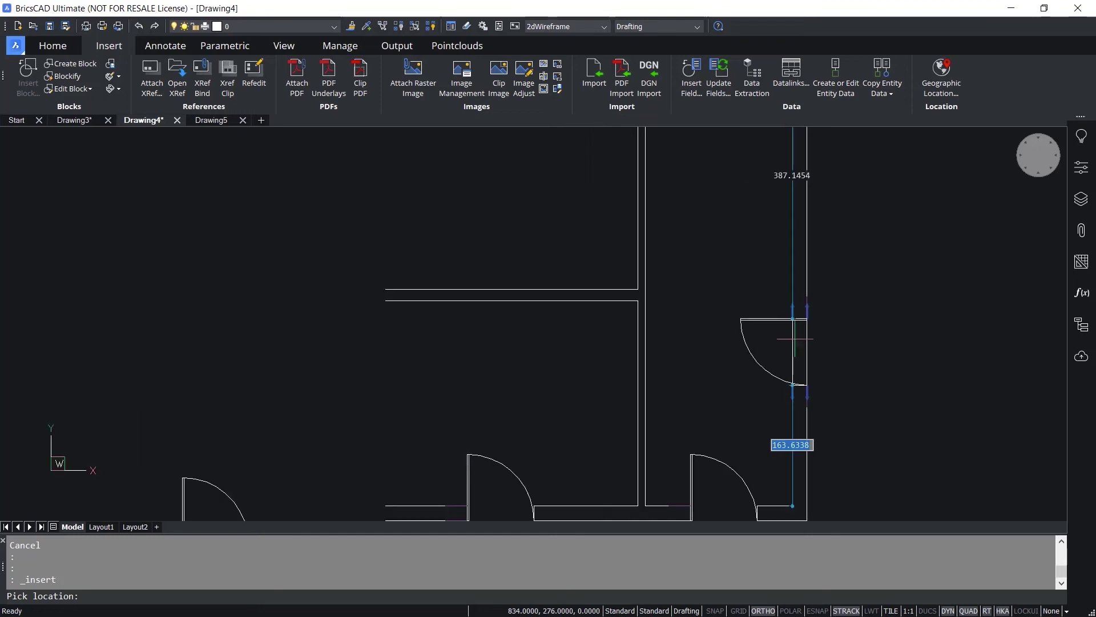
click(764, 189)
middle_drag(961, 373, 965, 348)
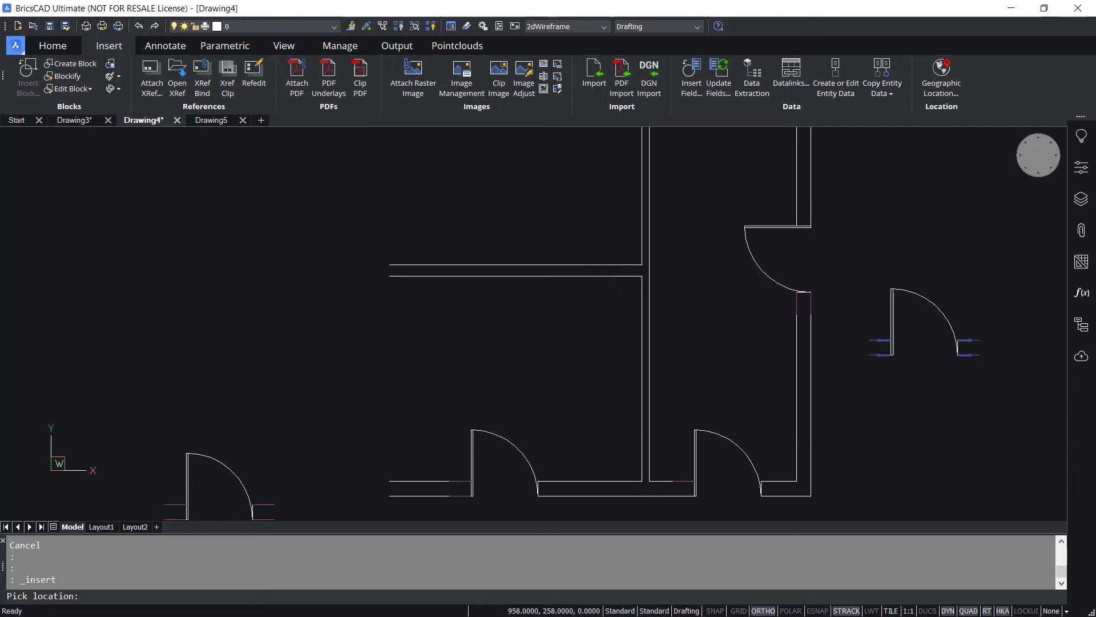
middle_drag(501, 347, 563, 333)
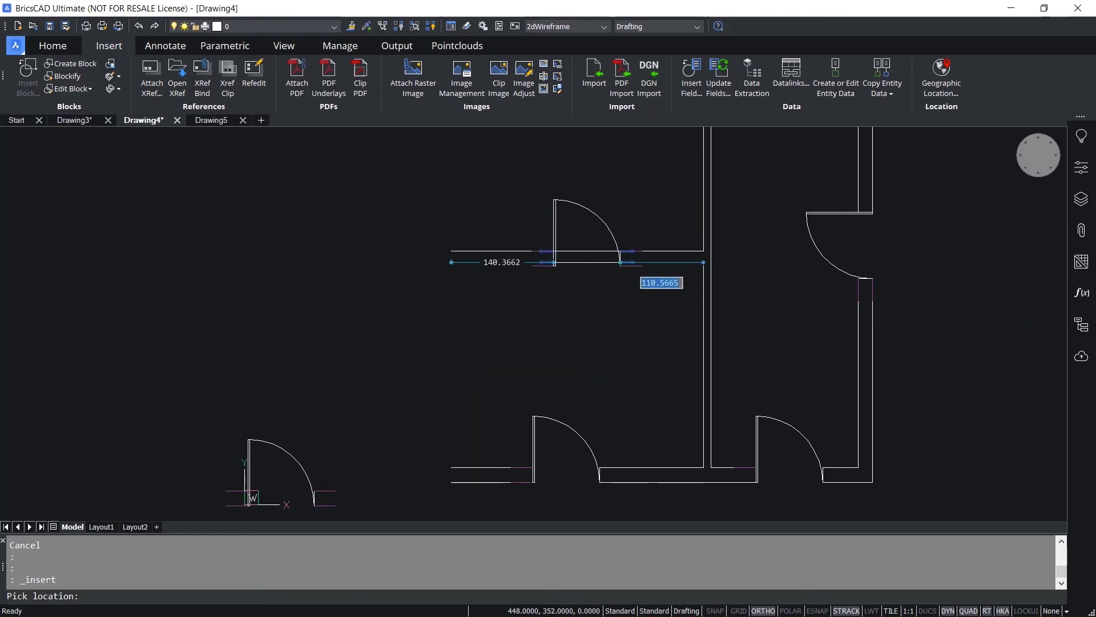
scroll(576, 244, up, 3)
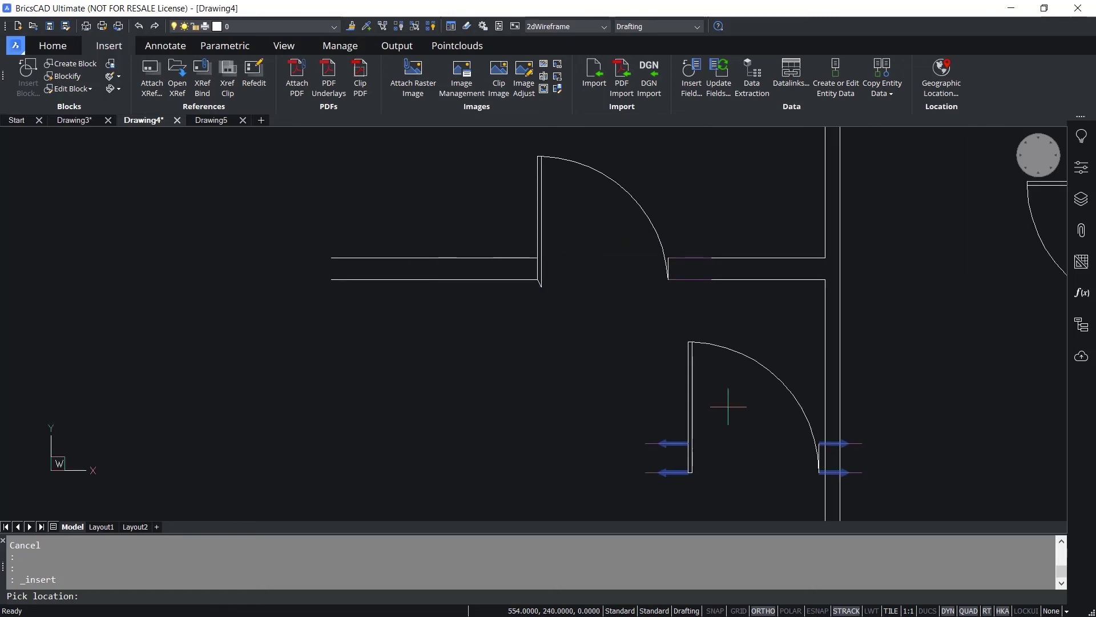
scroll(629, 390, up, 1)
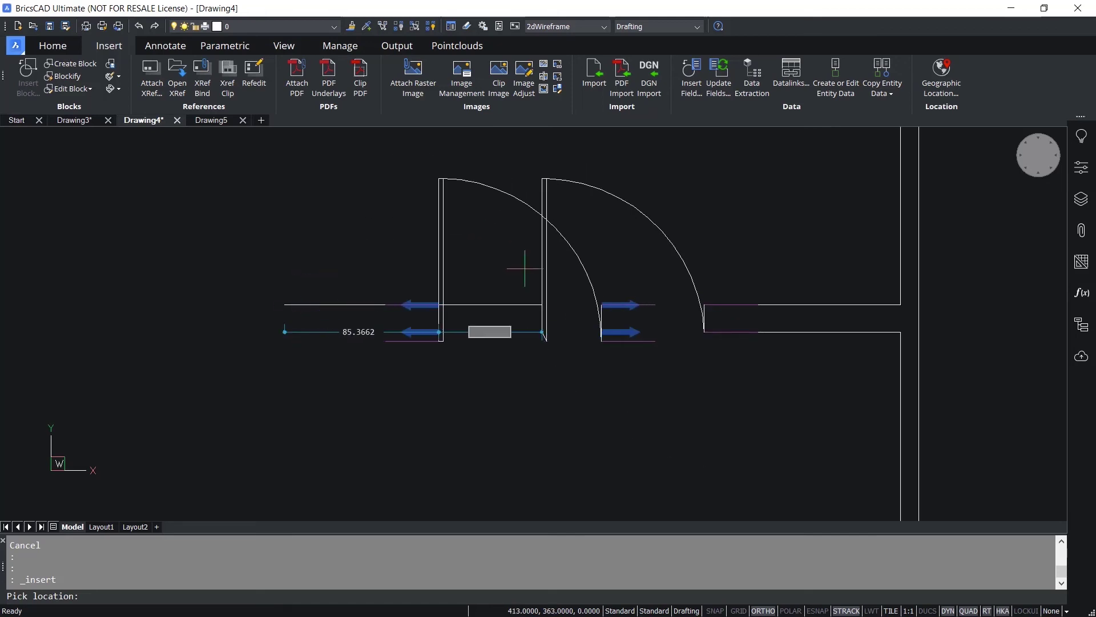
scroll(648, 335, down, 3)
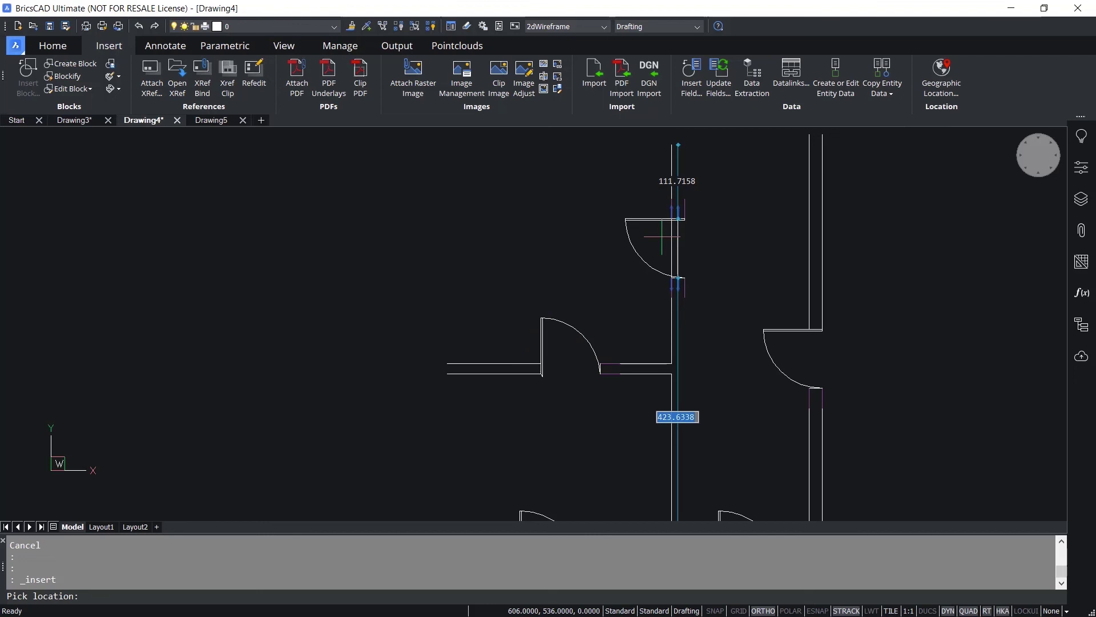
click(661, 235)
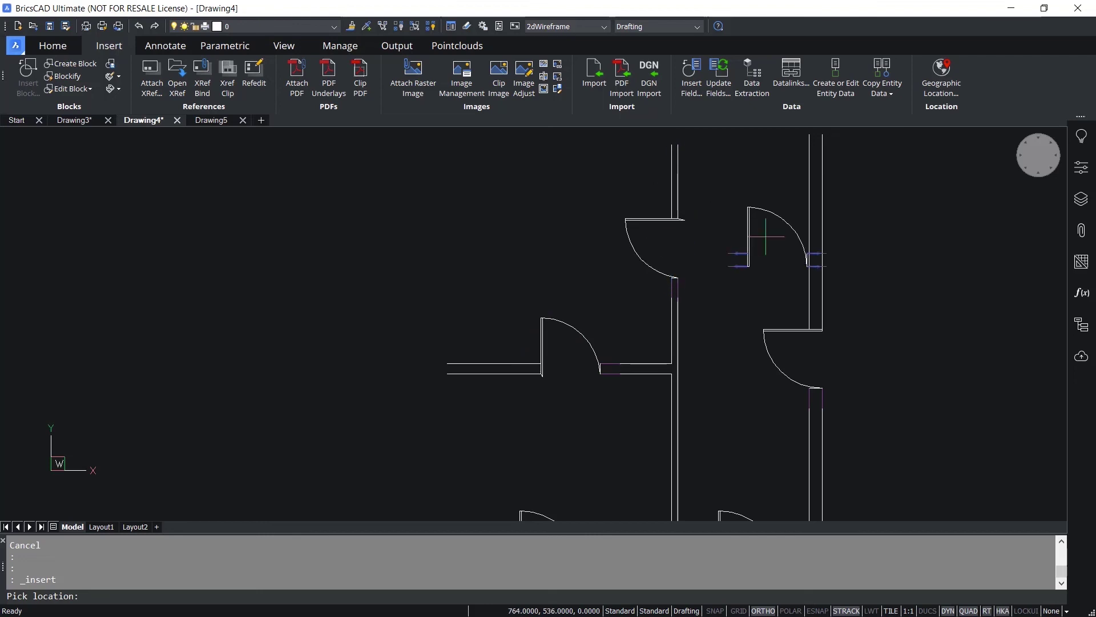
scroll(688, 207, up, 5)
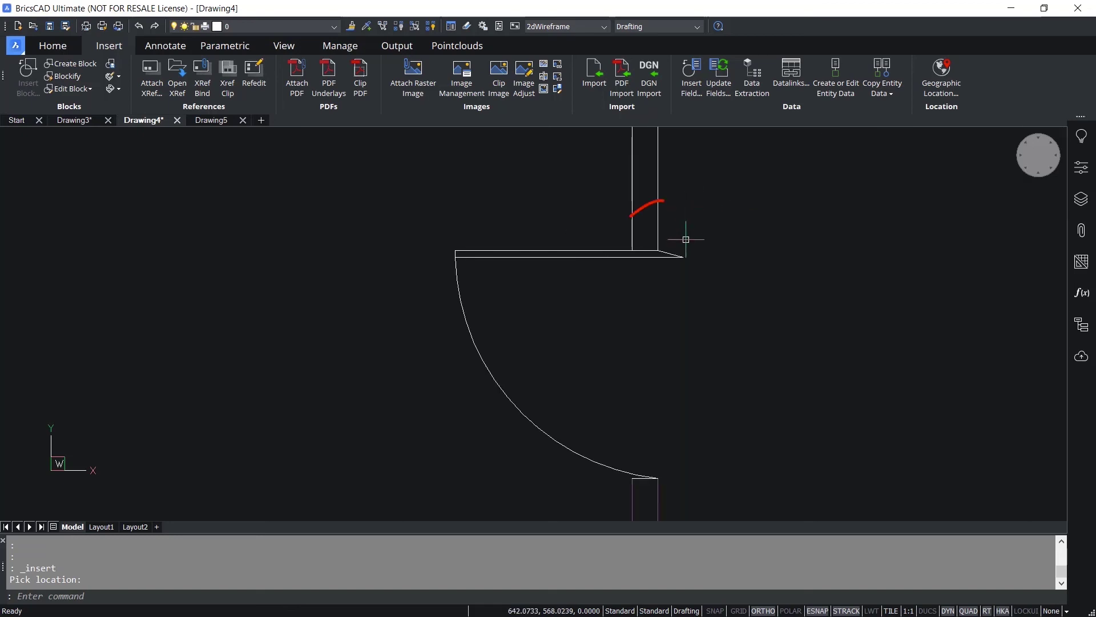
scroll(644, 294, down, 3)
scroll(657, 268, up, 5)
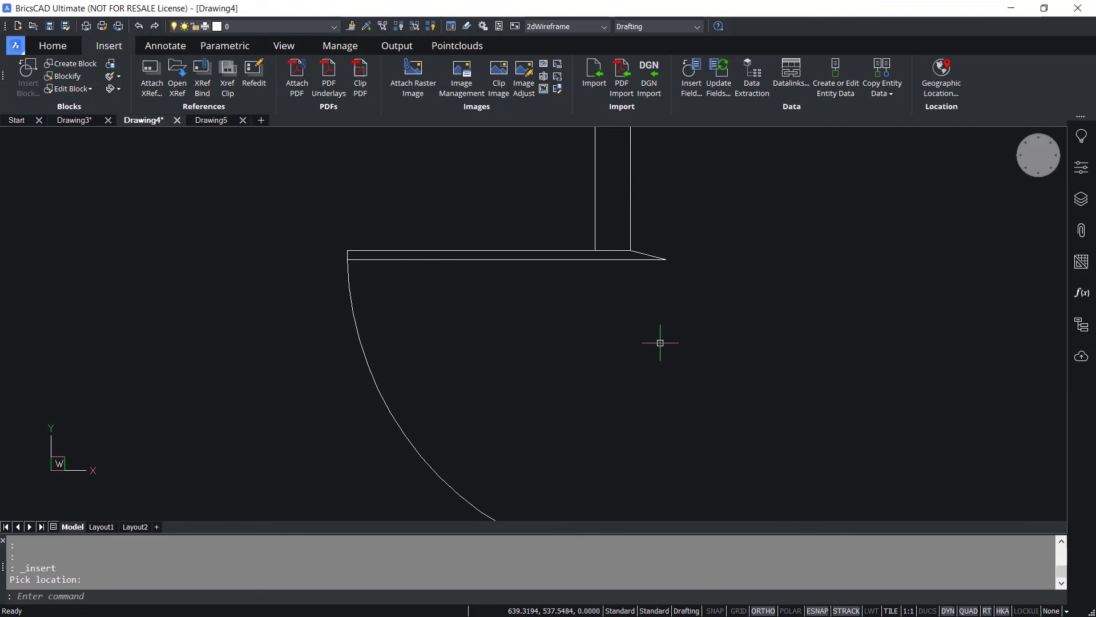
scroll(661, 342, down, 5)
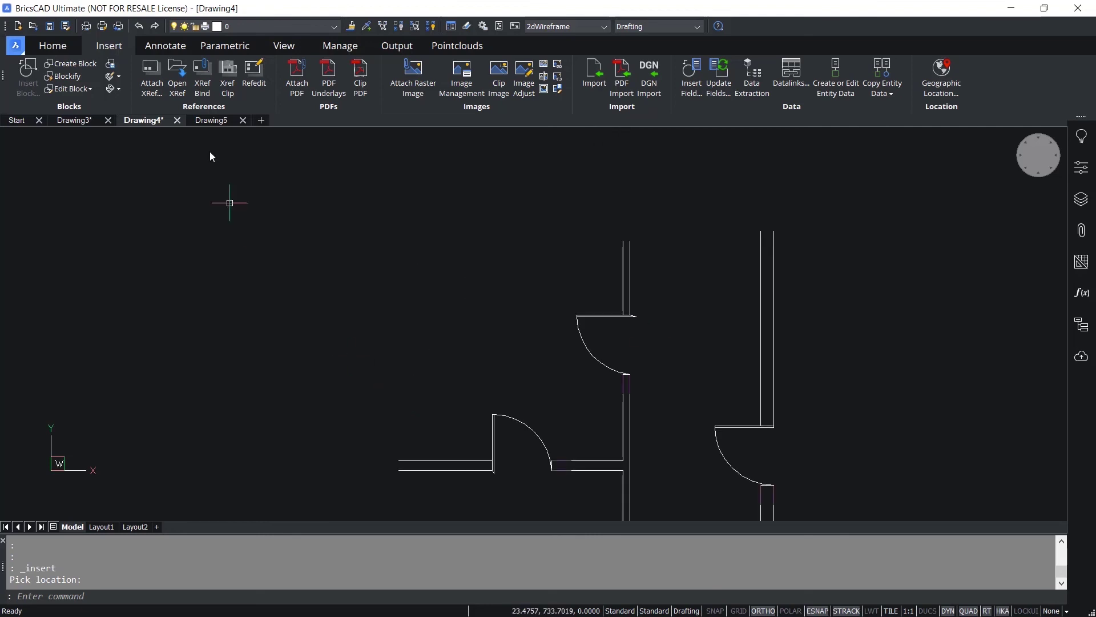
click(139, 26)
click(139, 26)
click(139, 26)
click(139, 25)
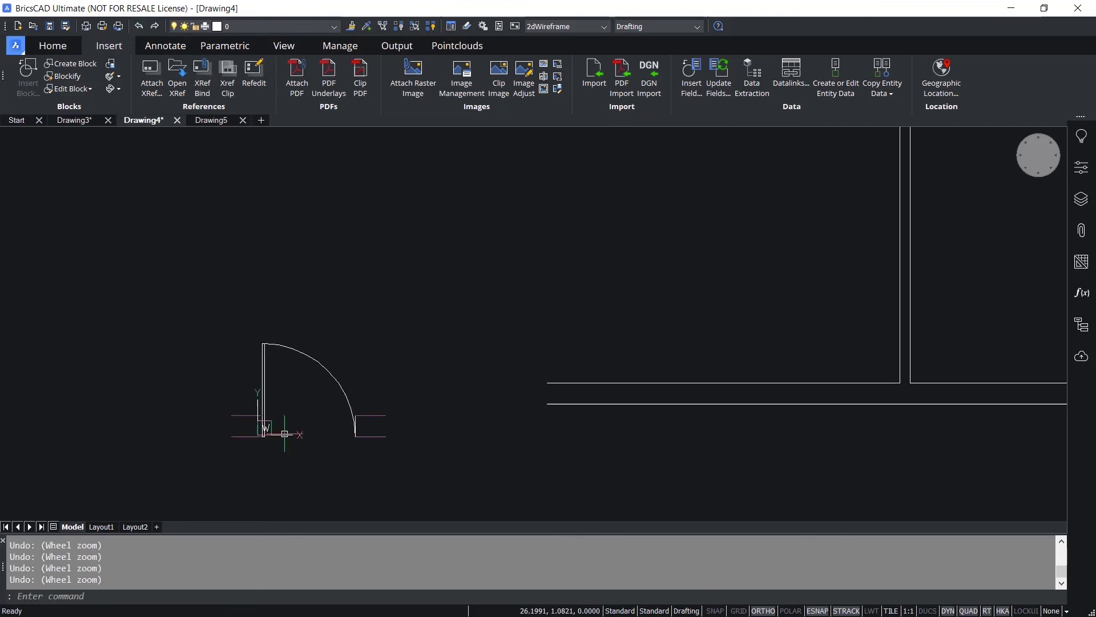
Reopen Door Parametric for editing and make the leaf's right edge perpendicular to the bottom edge
double_click(363, 372)
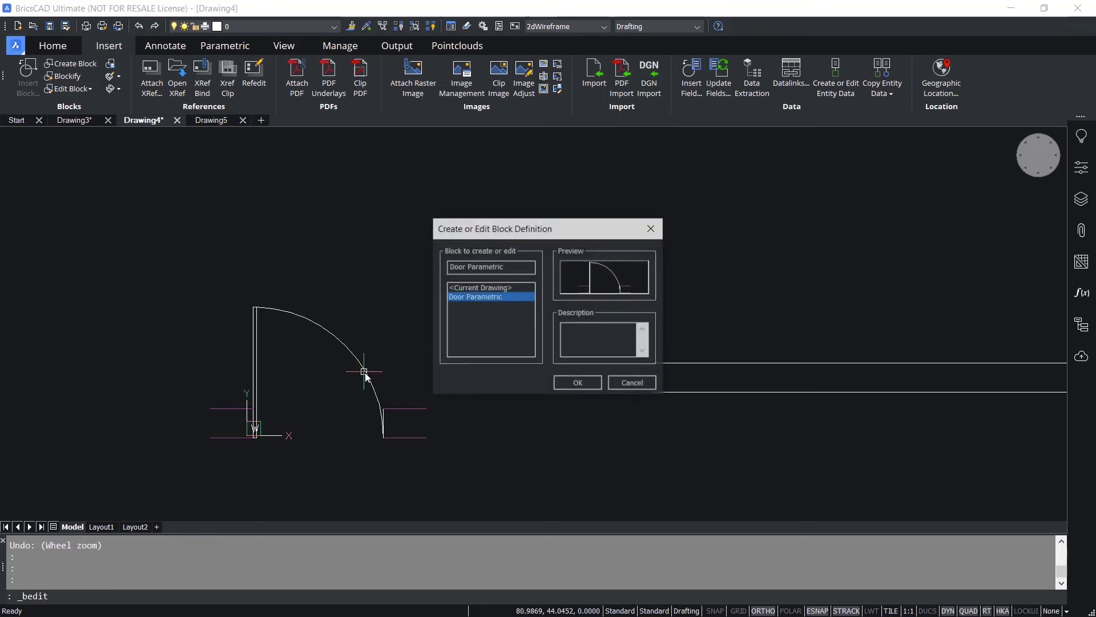
click(572, 384)
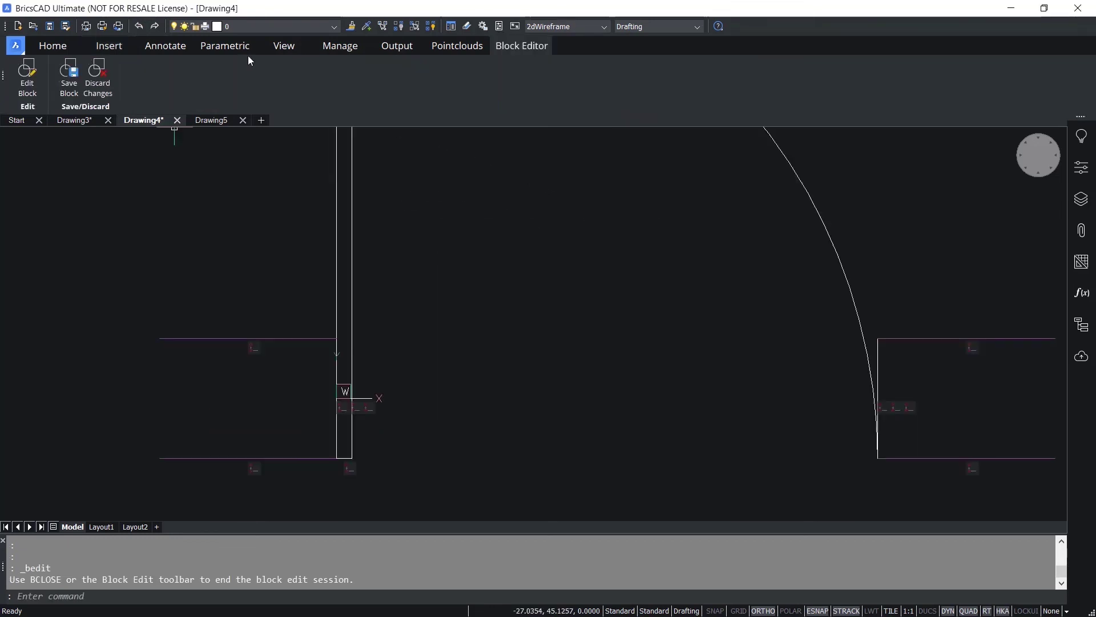
click(228, 47)
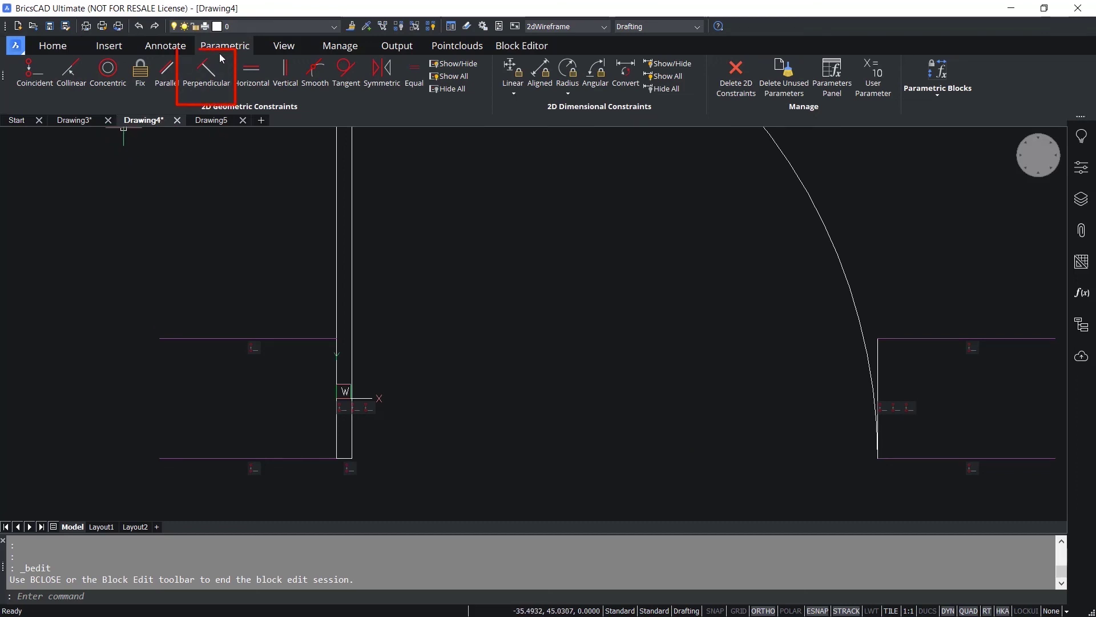
click(206, 70)
scroll(371, 456, up, 3)
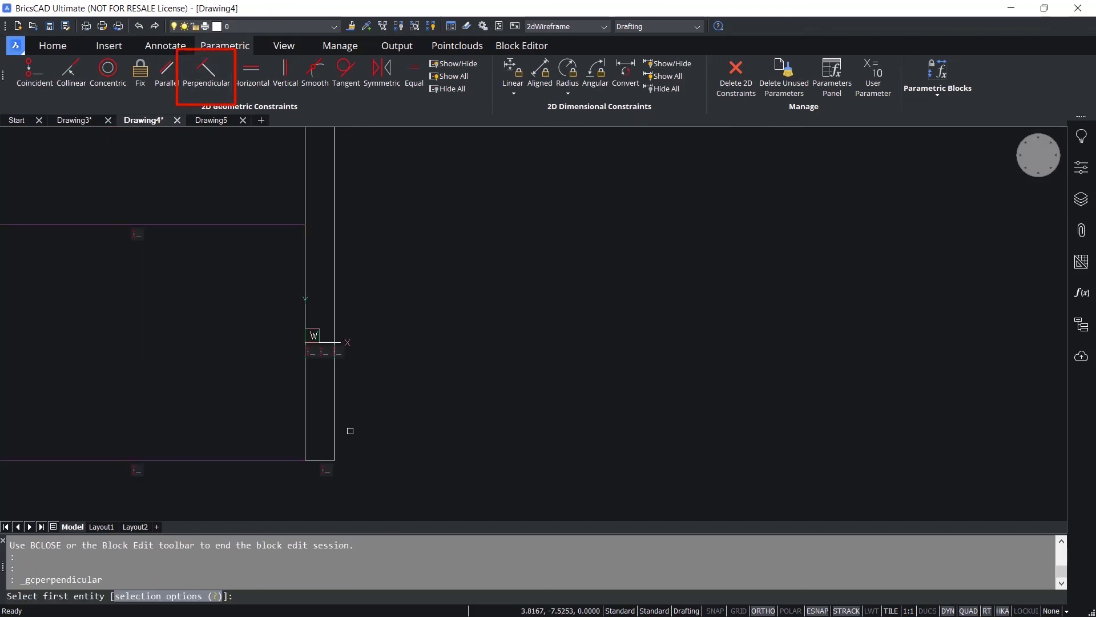
click(334, 415)
scroll(323, 446, up, 4)
click(323, 447)
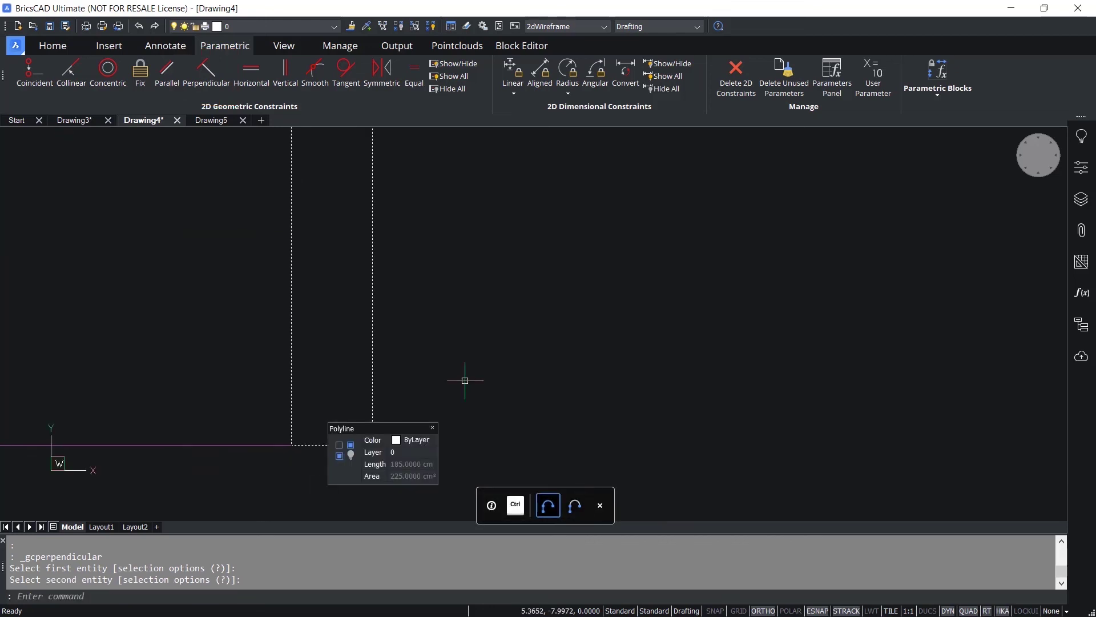
scroll(334, 440, up, 3)
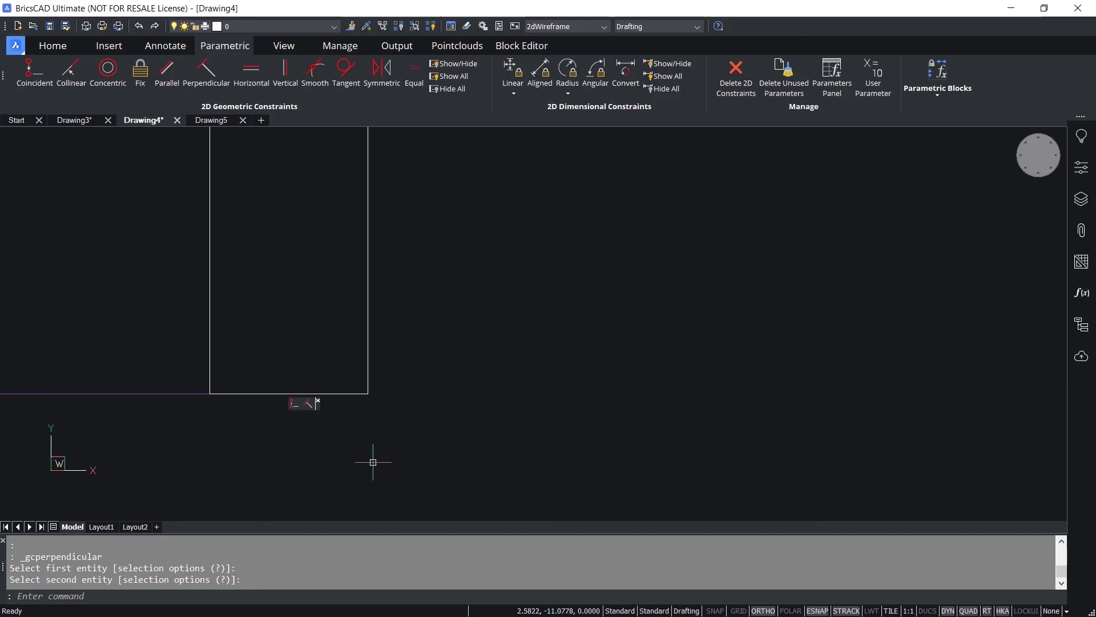
scroll(377, 448, down, 5)
click(519, 49)
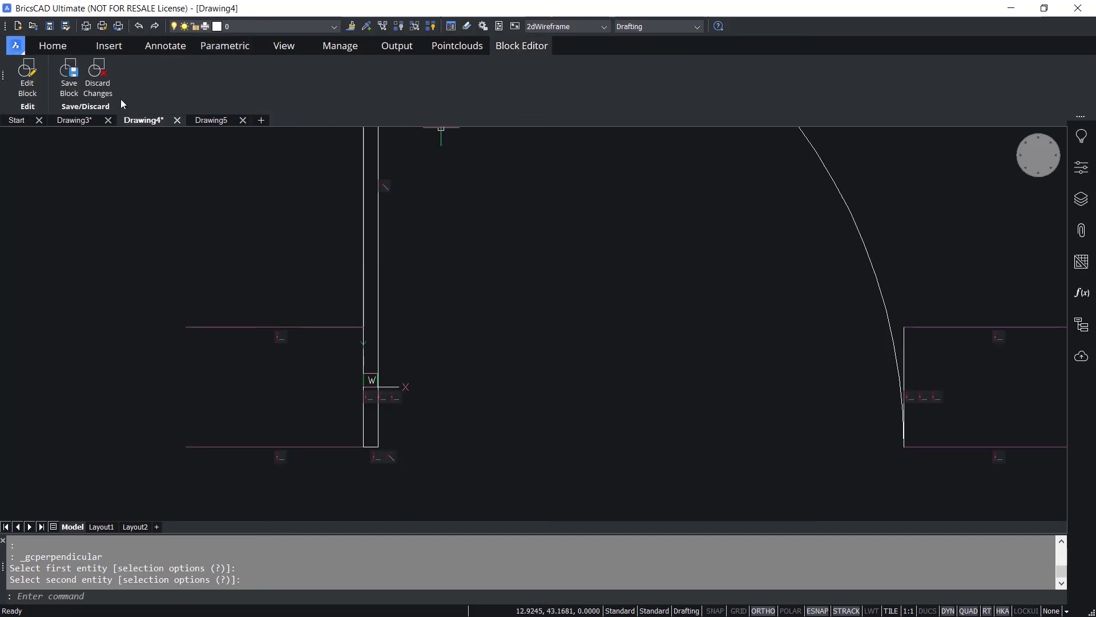
Save the block changes and close the block editor
click(69, 77)
scroll(539, 395, up, 3)
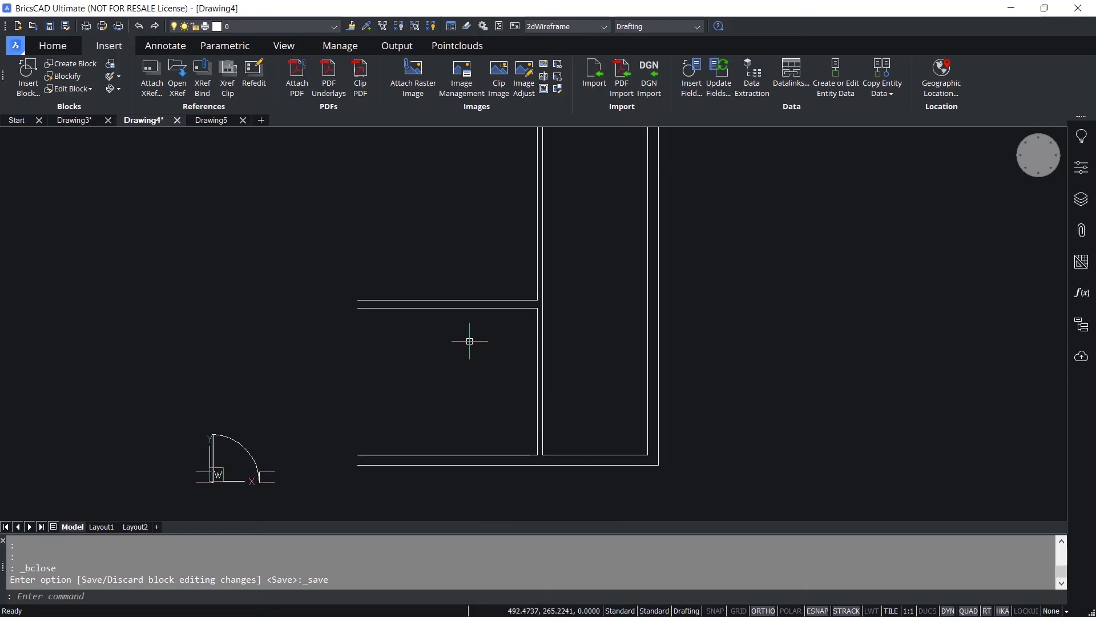
scroll(462, 300, up, 2)
scroll(425, 356, down, 2)
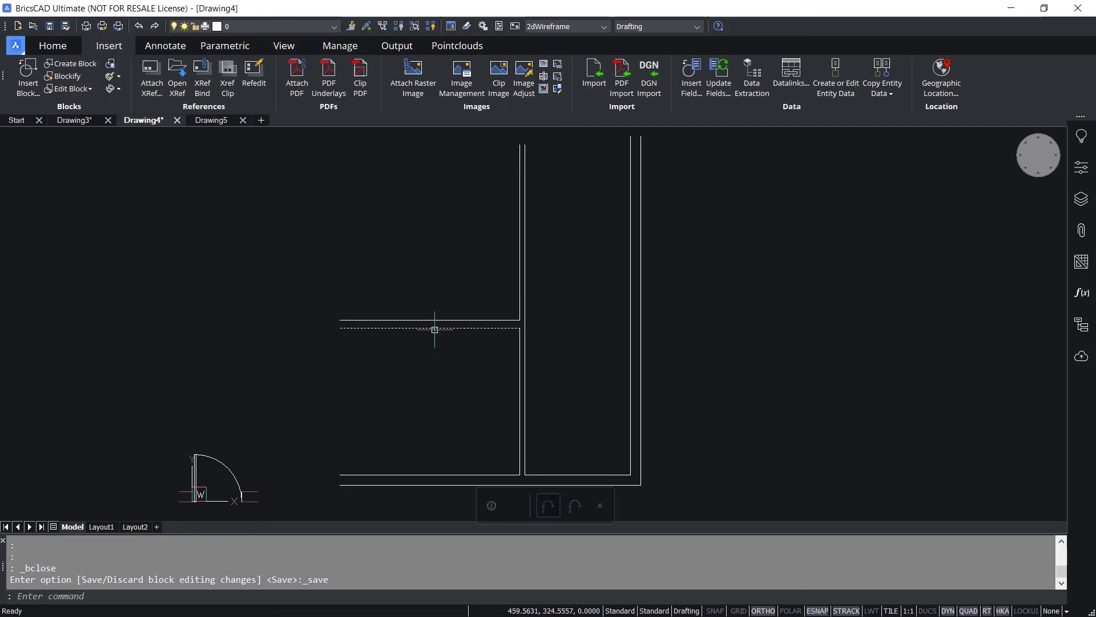
scroll(435, 329, up, 2)
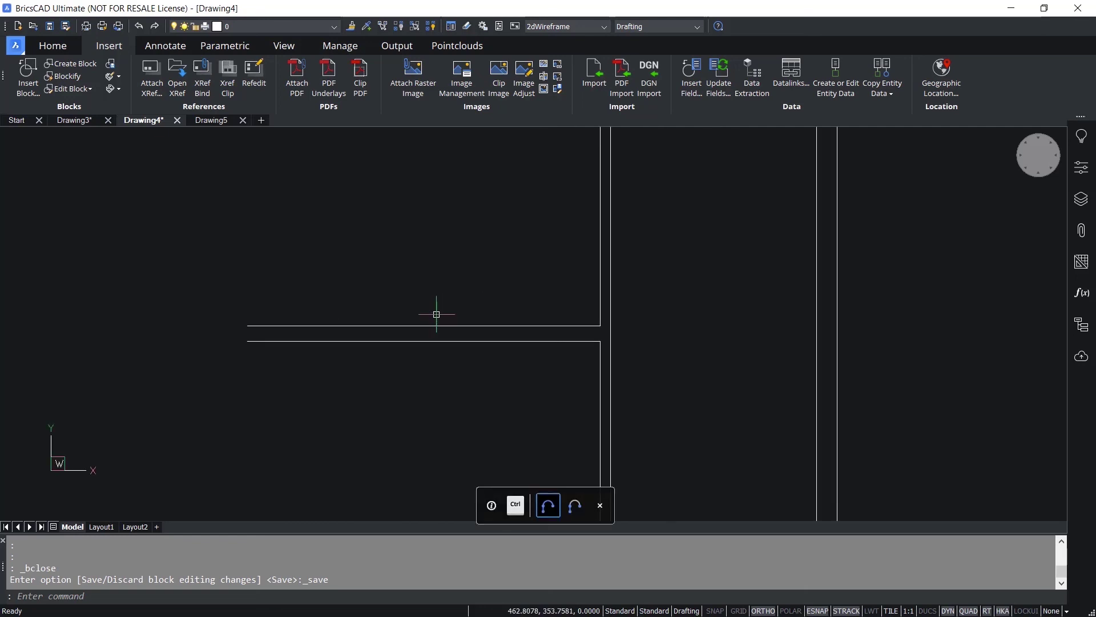
Insert Door Parametric with reference curves into a horizontal and the left vertical wall opening
click(27, 88)
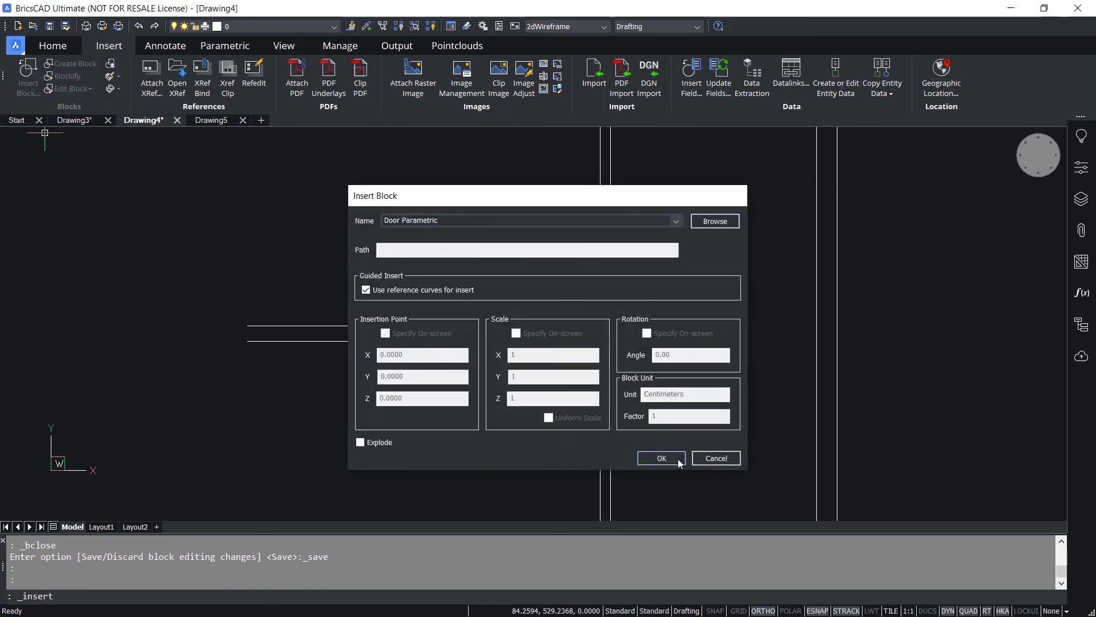
click(661, 458)
click(411, 308)
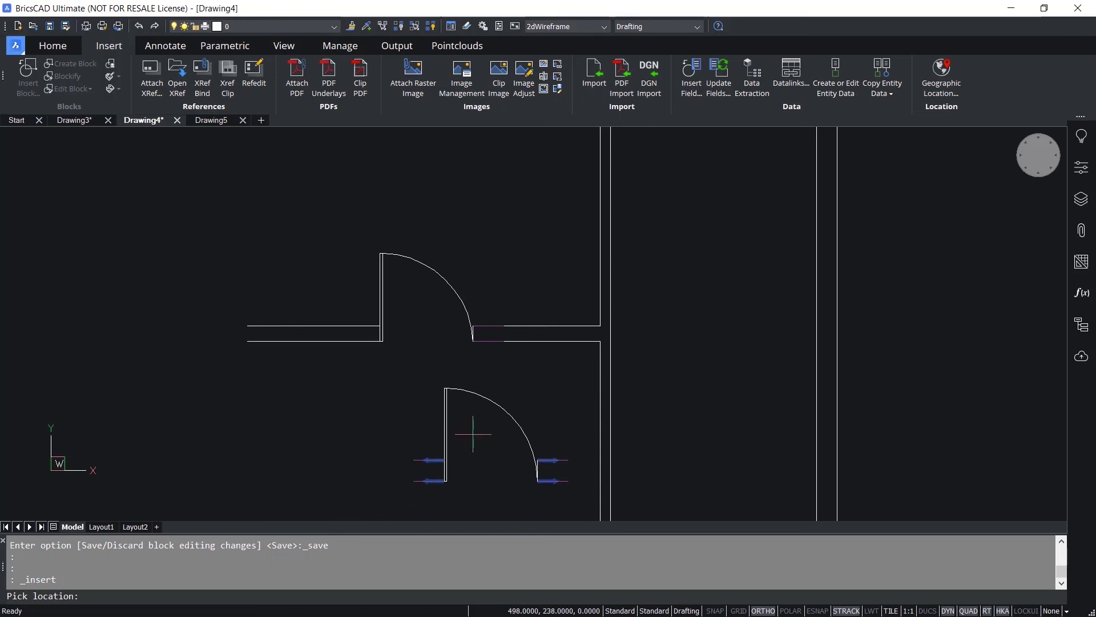
scroll(489, 452, down, 4)
scroll(587, 318, up, 4)
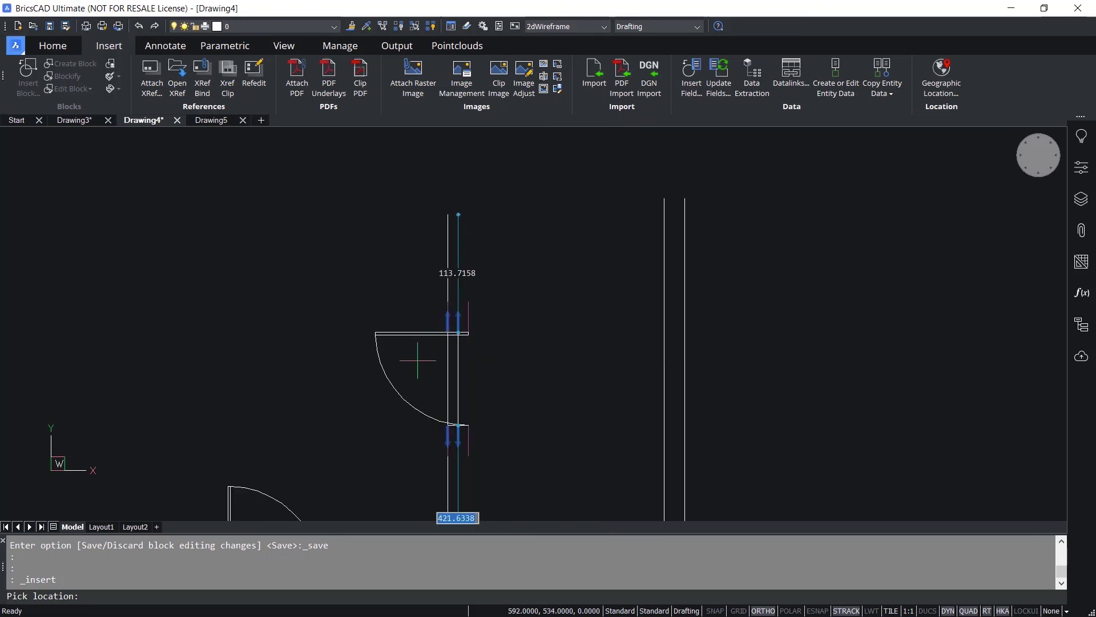
click(421, 361)
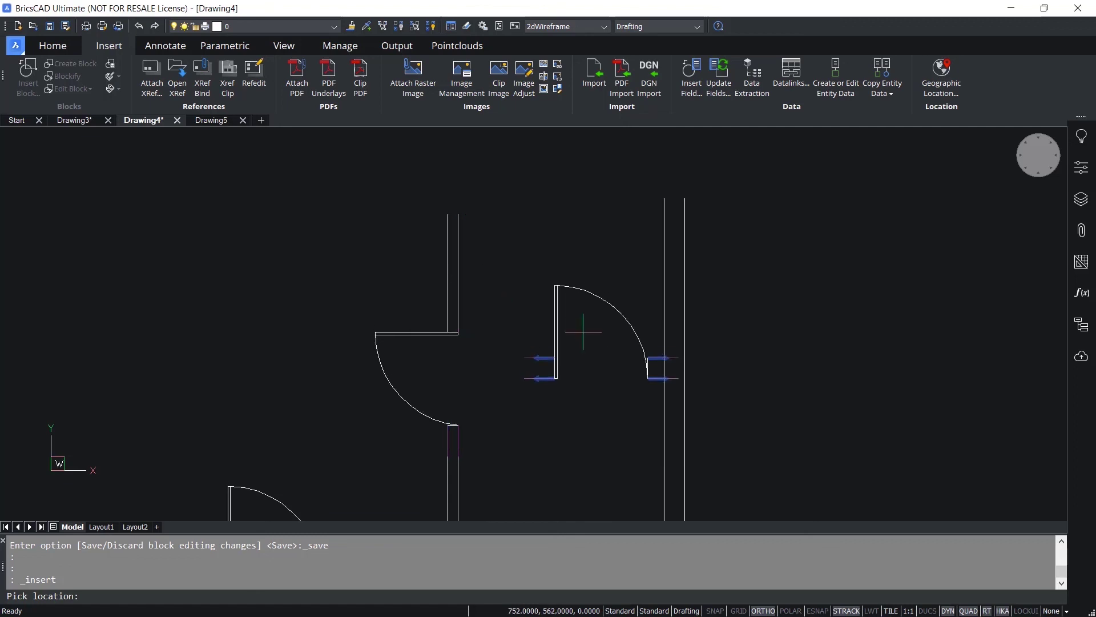